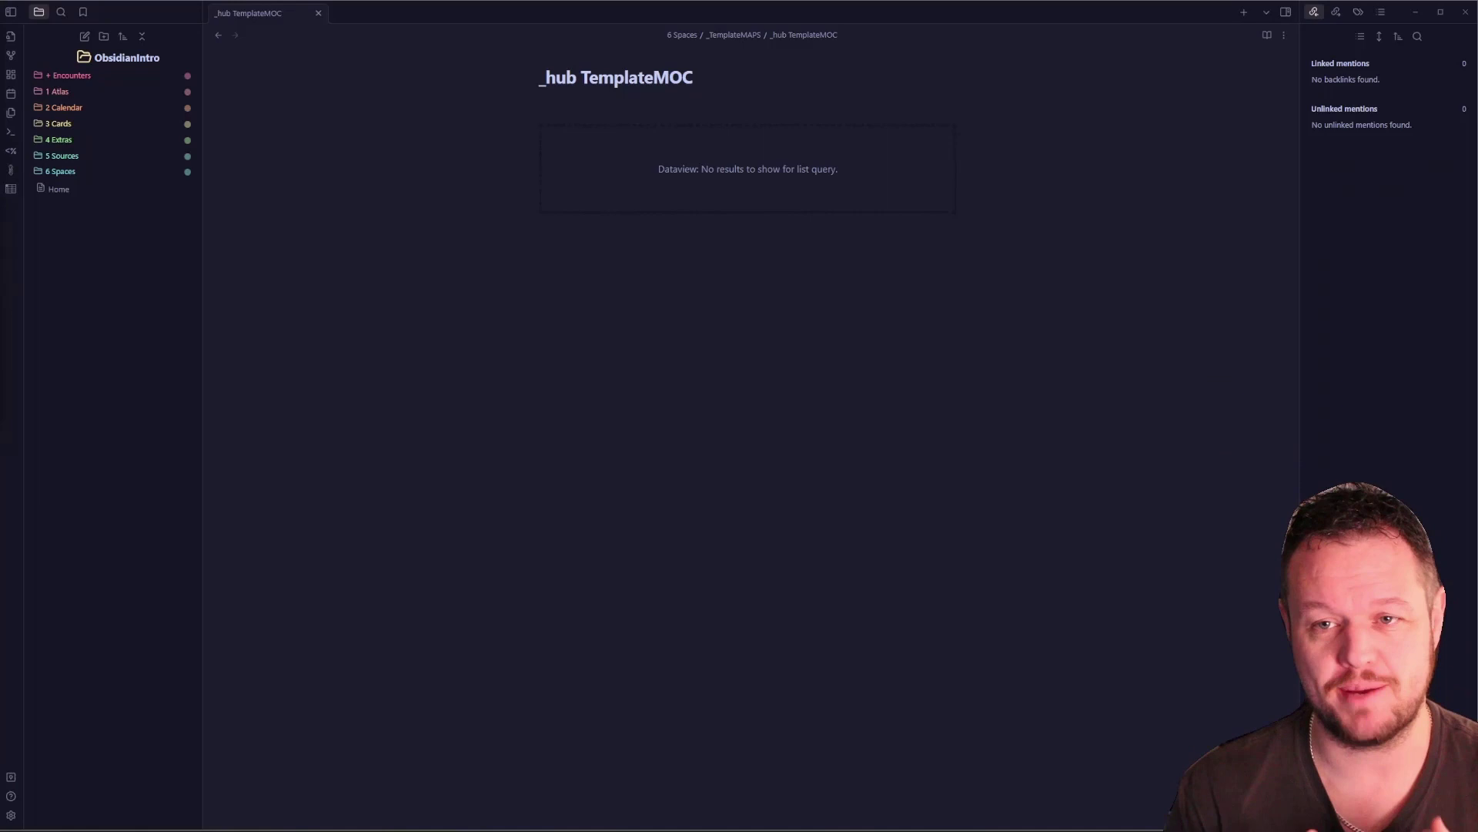
- Expand 6 Spaces and _TemplateMAPS, then bring up 6 Spaces' options to show it in the system explorer
{"action": "left_click", "coordinate": [71, 172]}
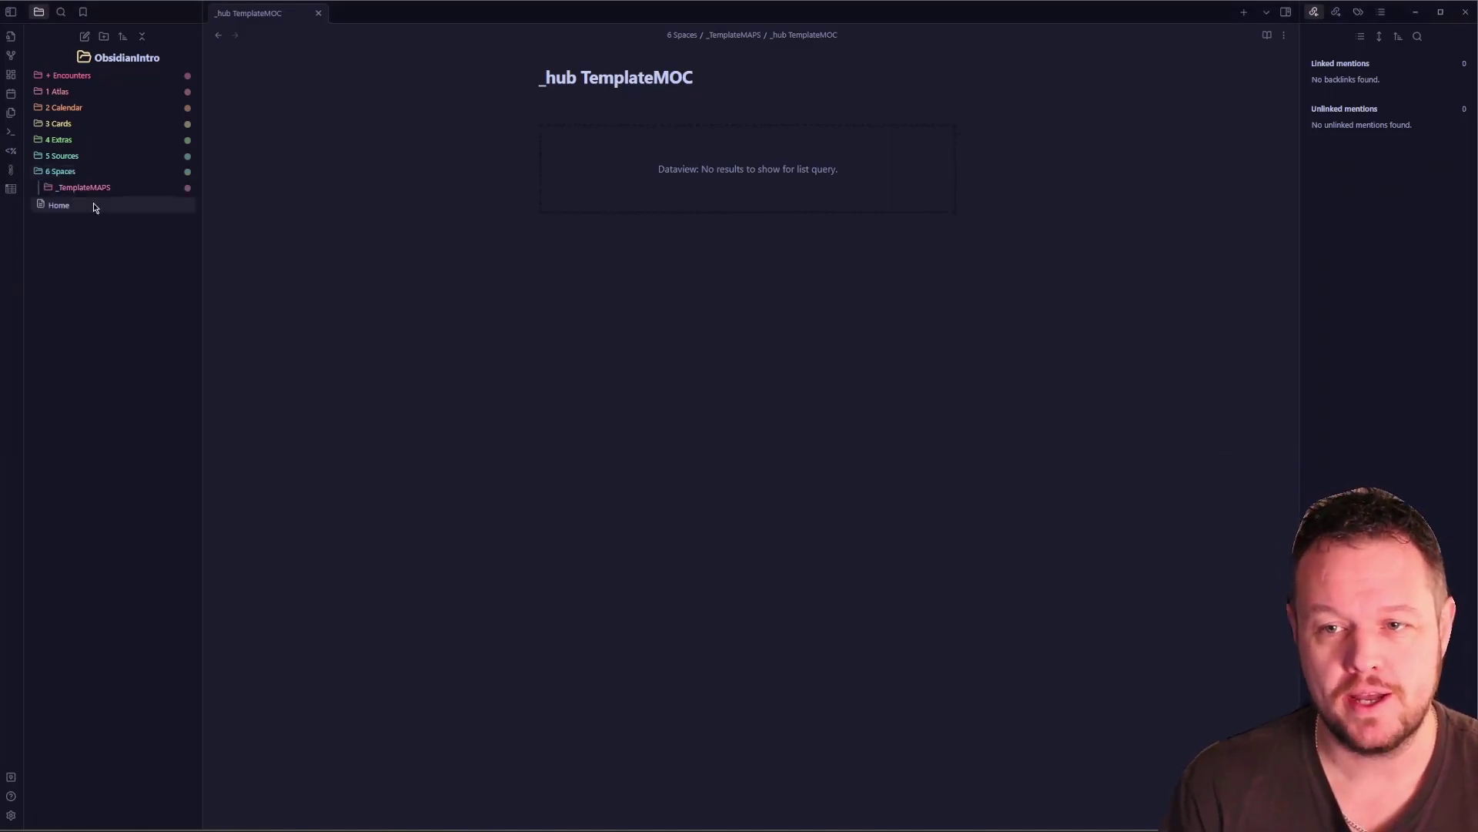
{"action": "left_click", "coordinate": [92, 187]}
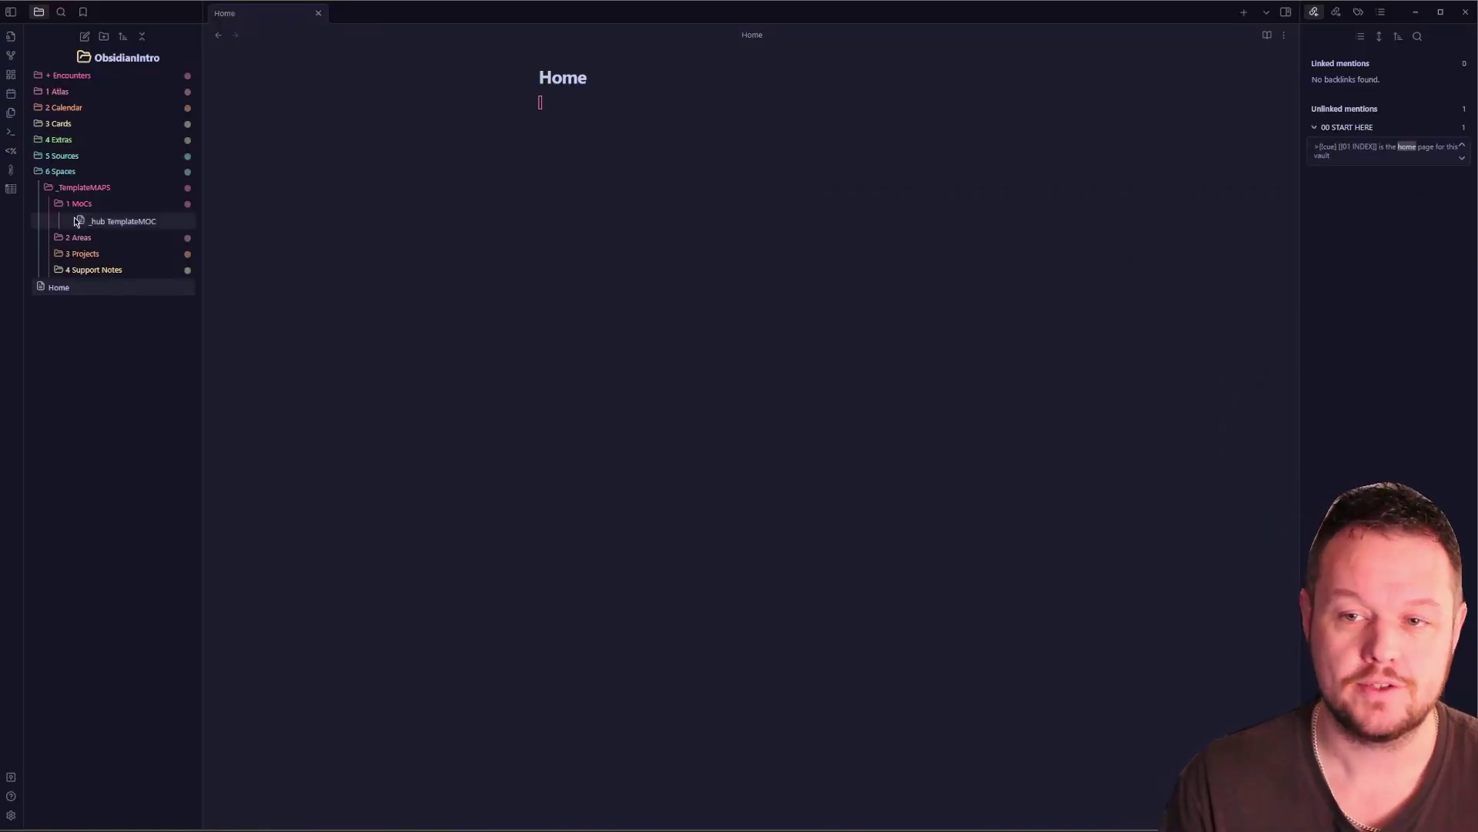
{"action": "right_click", "coordinate": [70, 176]}
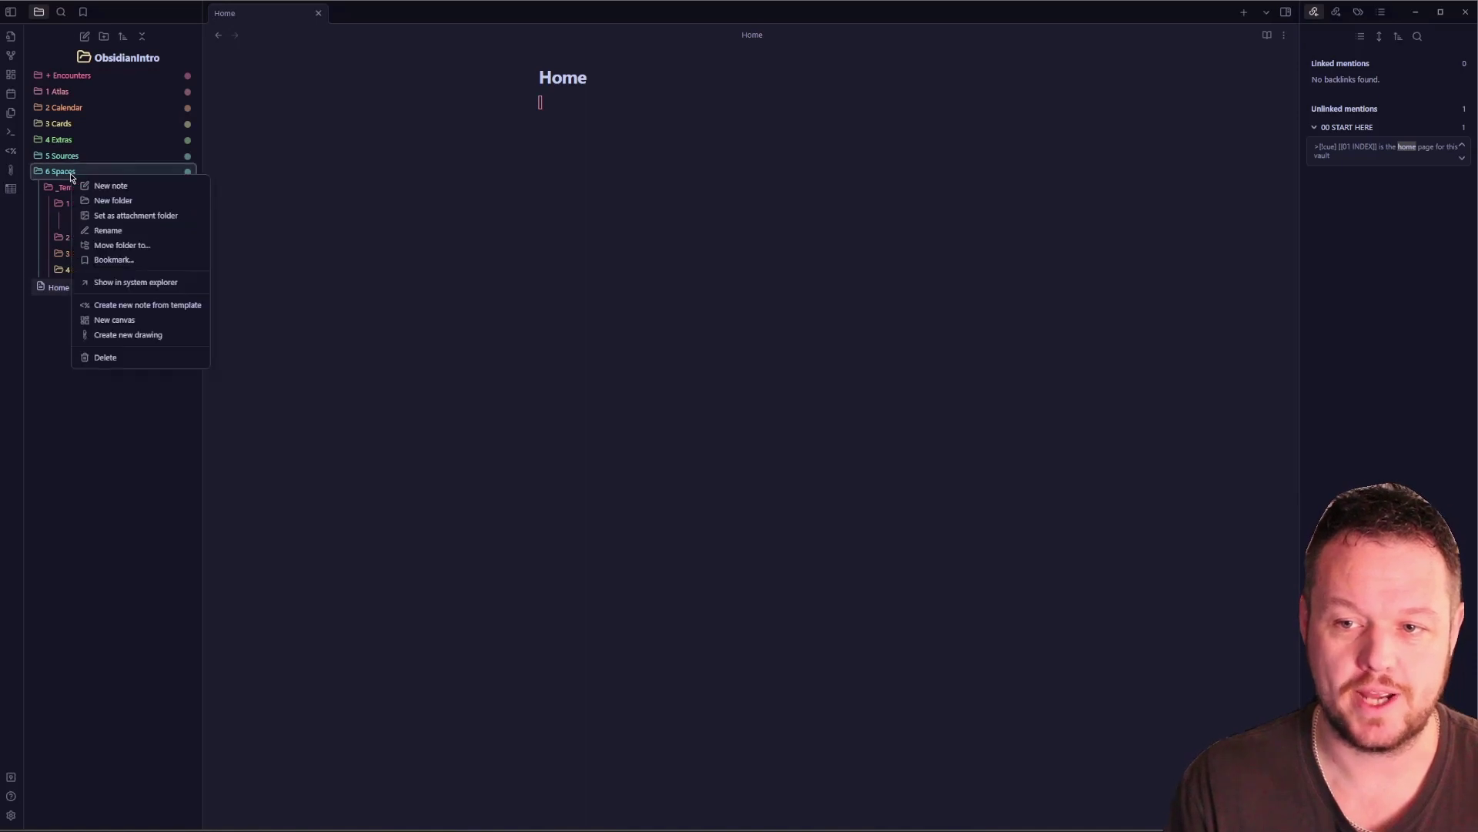
- Open 6 Spaces in File Explorer and copy-paste _TemplateMAPS to create _TemplateMAPS - Copy
{"action": "left_click", "coordinate": [131, 284]}
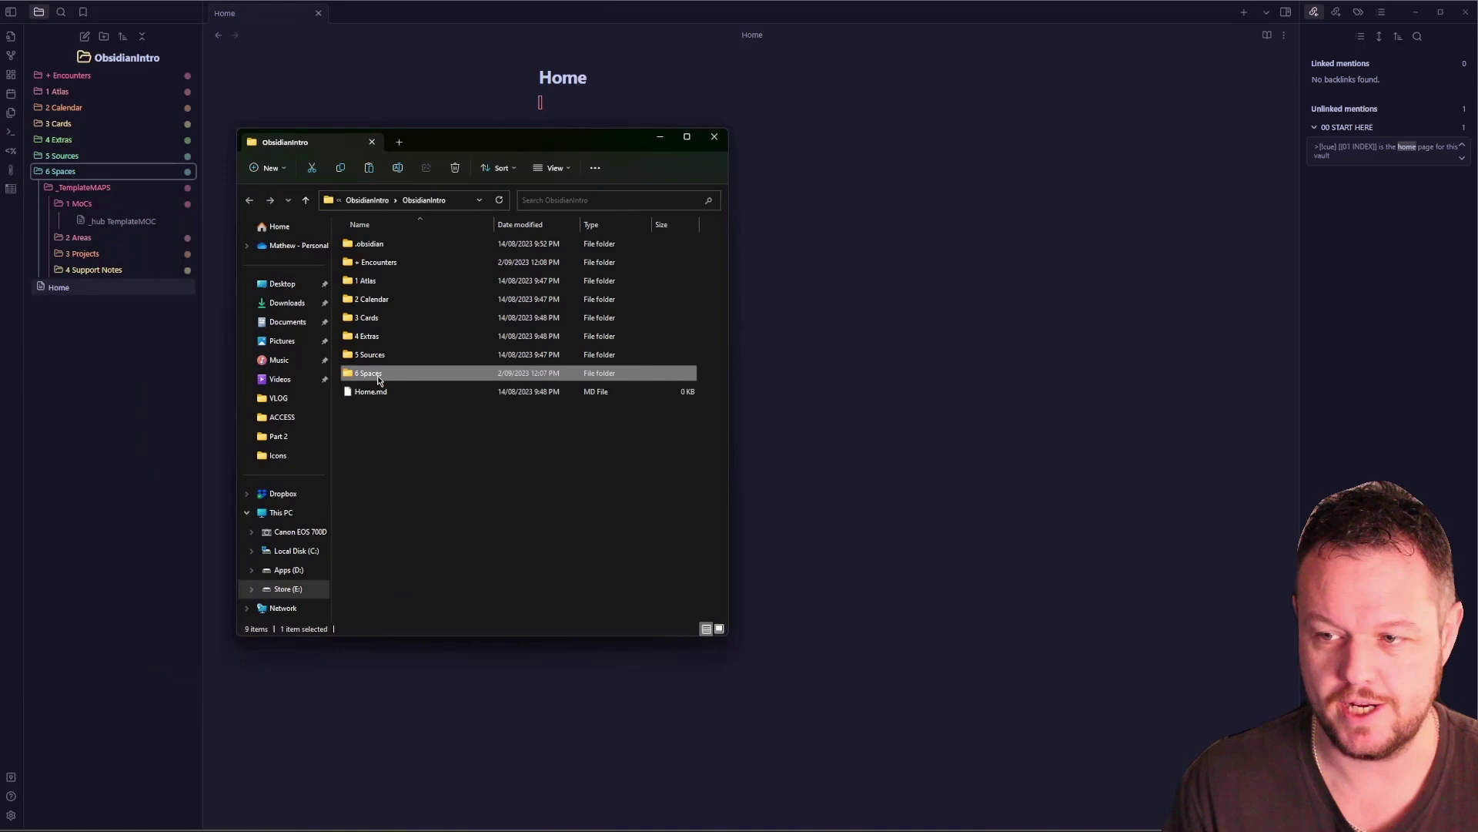
{"action": "double_click", "coordinate": [369, 374]}
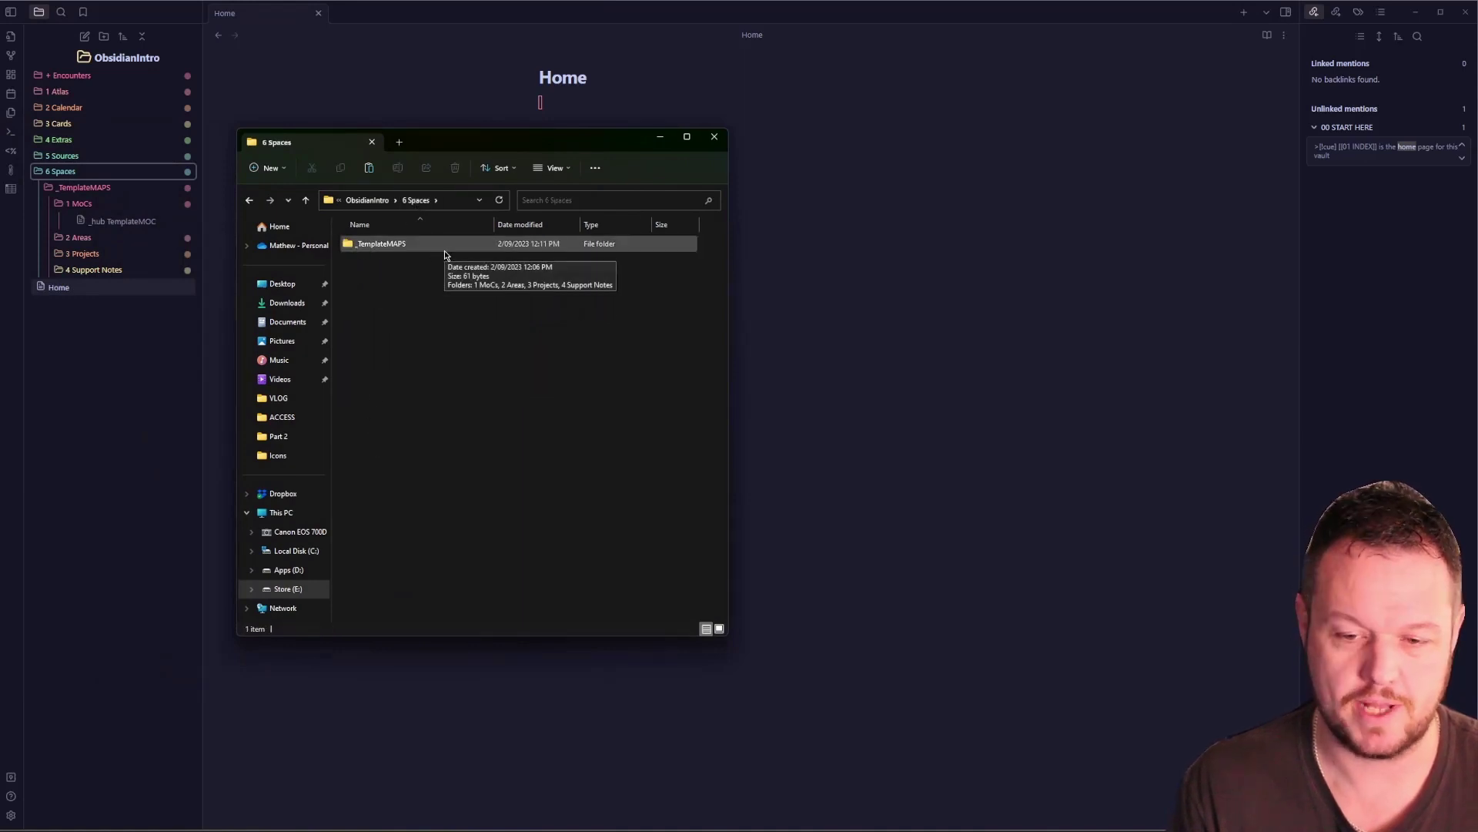
{"action": "left_click", "coordinate": [393, 248]}
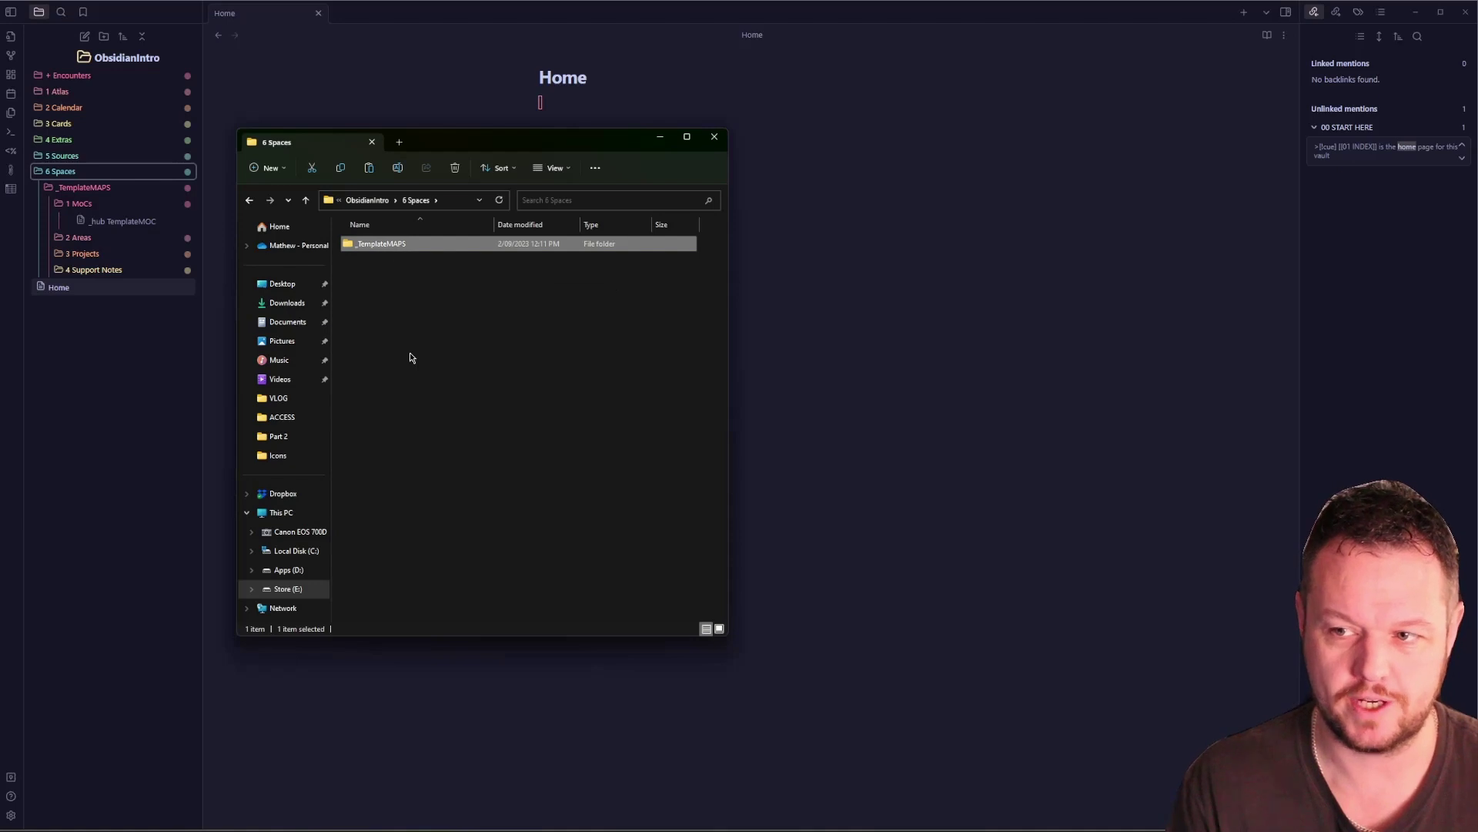
{"action": "key", "text": "ctrl+c"}
{"action": "key", "text": "ctrl+v"}
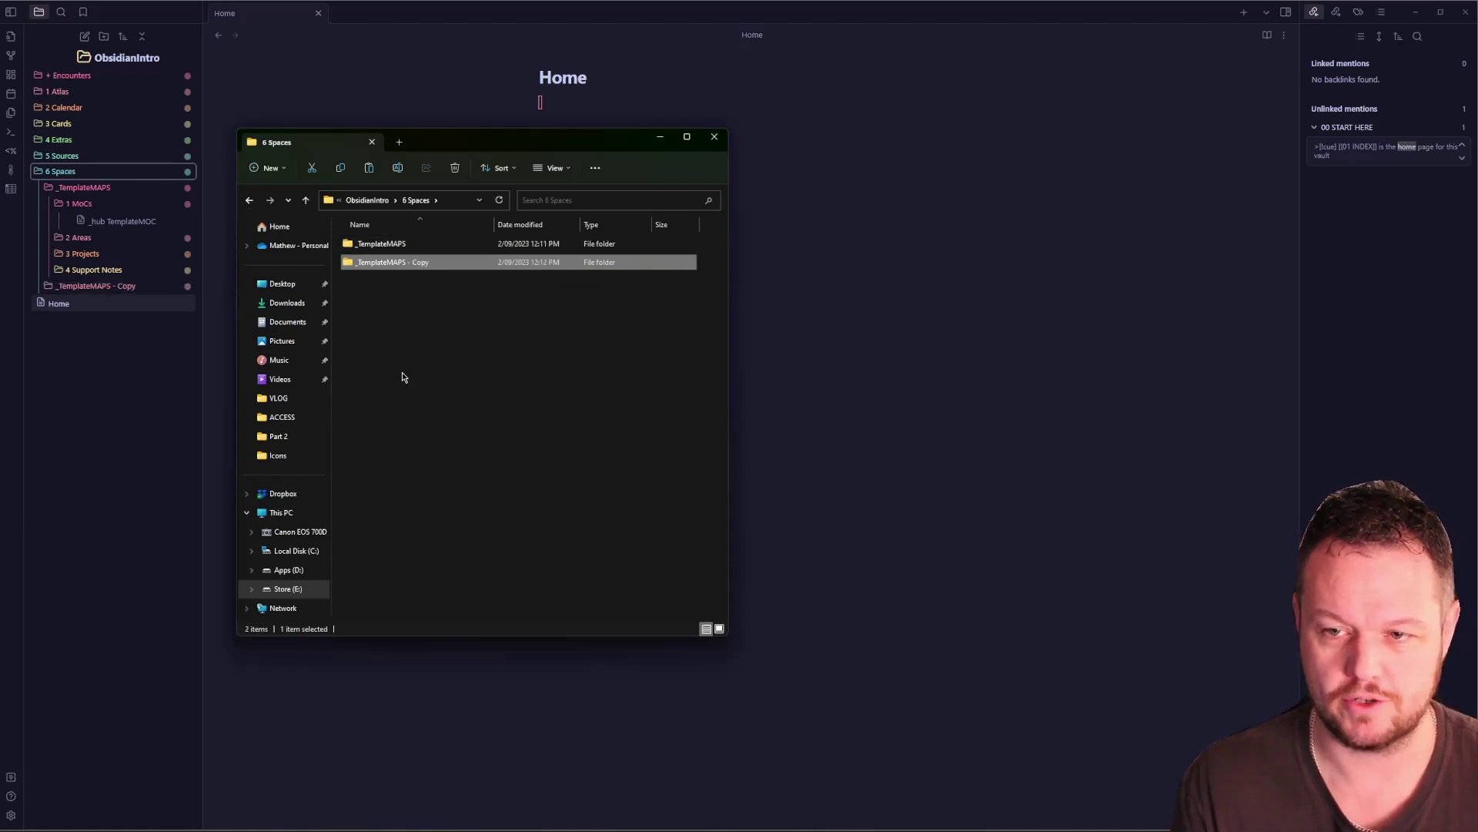
{"action": "left_click", "coordinate": [385, 325]}
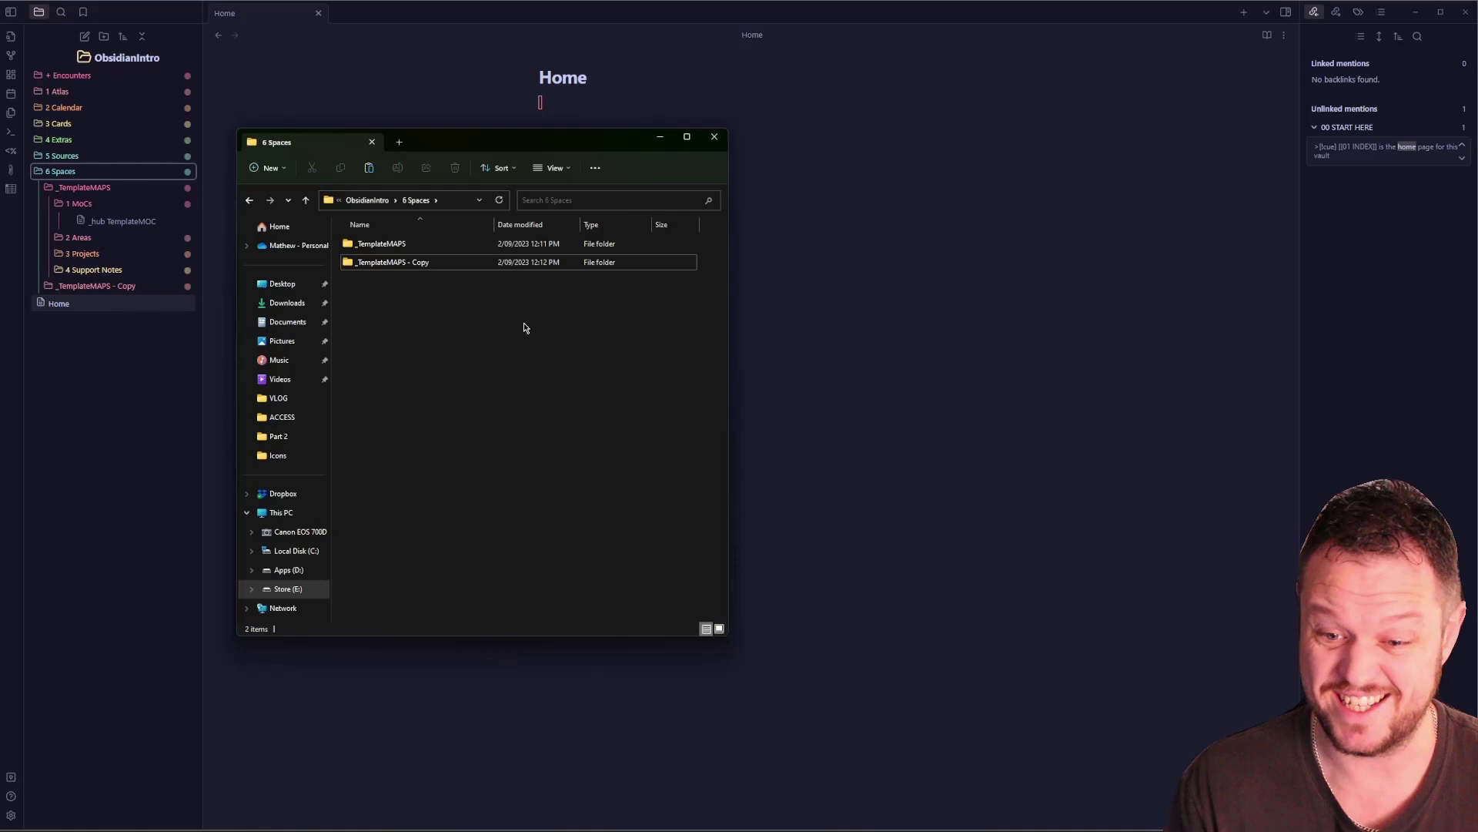
- Close File Explorer, rename _TemplateMAPS - Copy to BlogVlog, and expand BlogVlog instead of _TemplateMAPS
{"action": "left_click", "coordinate": [714, 136]}
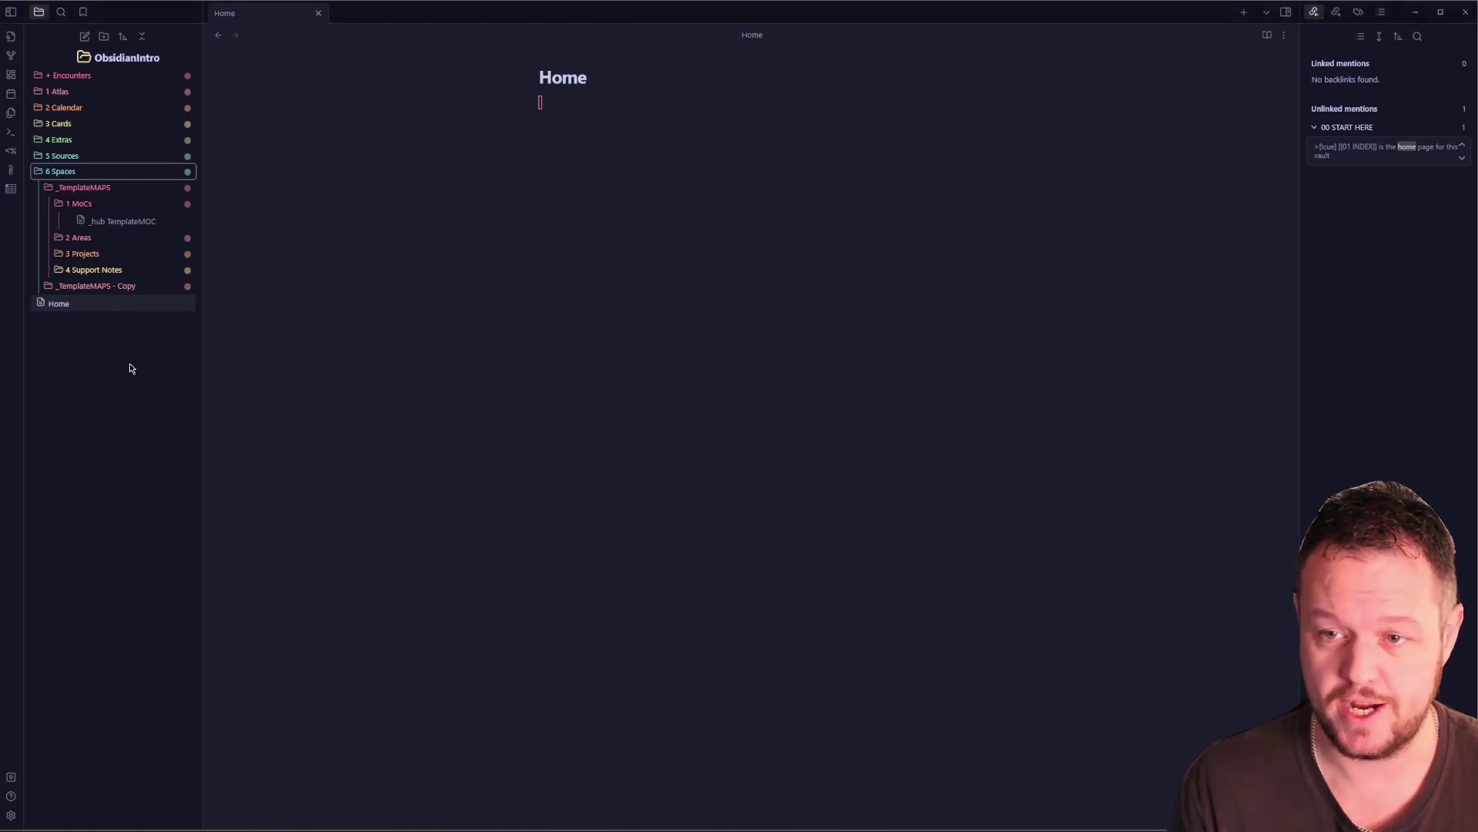
{"action": "right_click", "coordinate": [67, 290]}
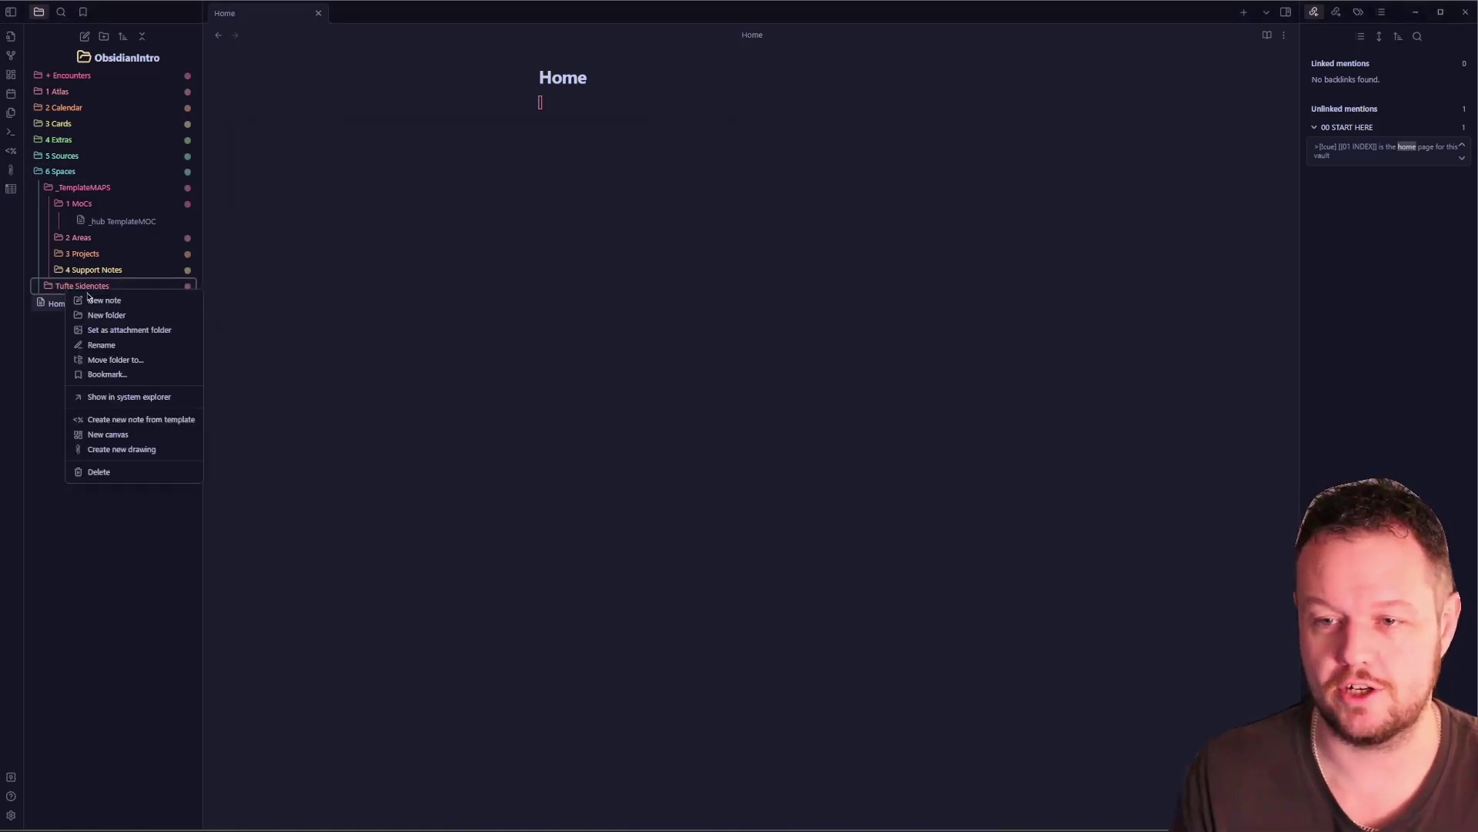
{"action": "left_click", "coordinate": [103, 347]}
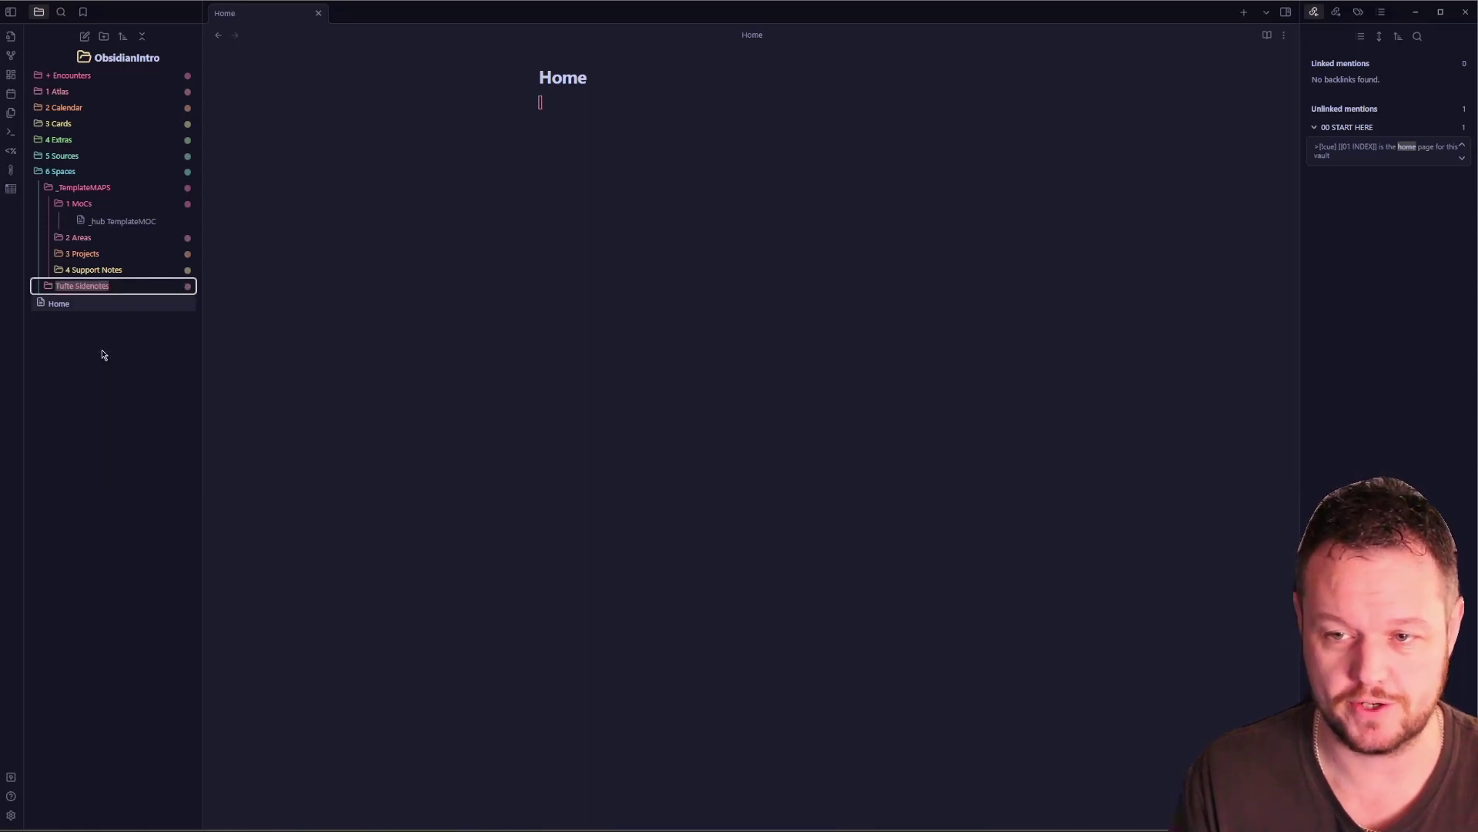
{"action": "type", "text": "8"}
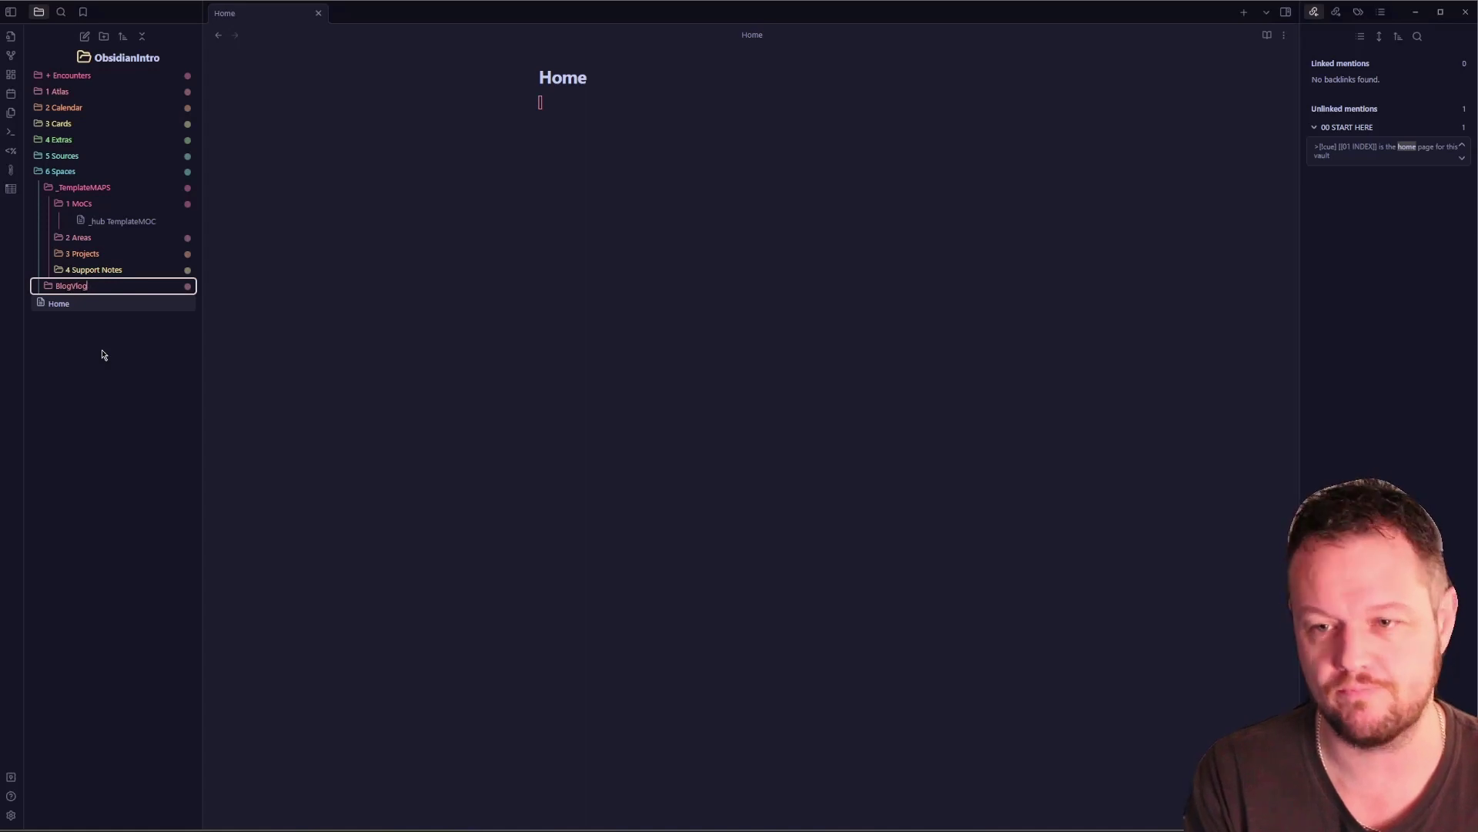
{"action": "key", "text": "Return"}
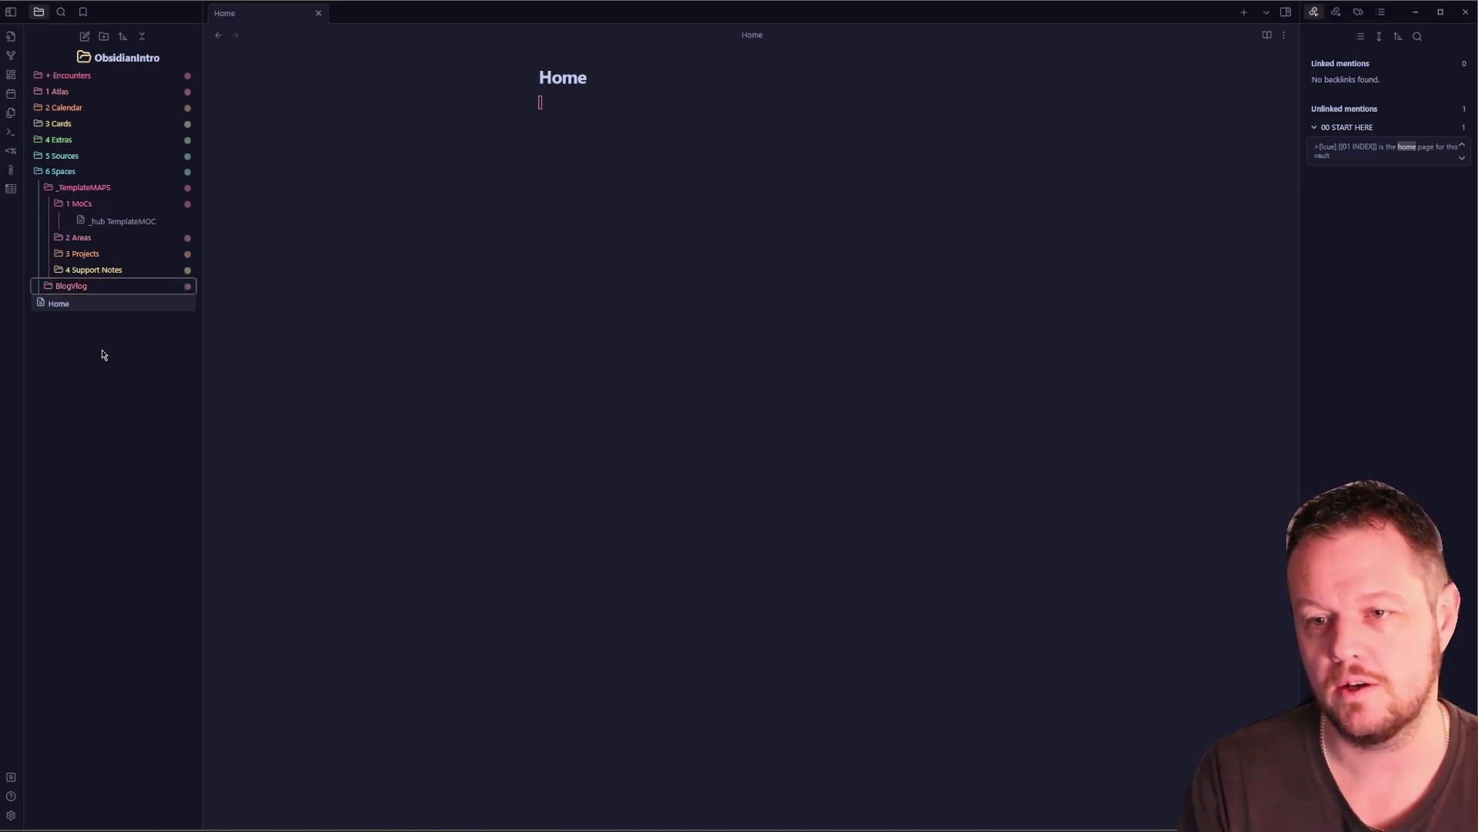
{"action": "left_click", "coordinate": [69, 188]}
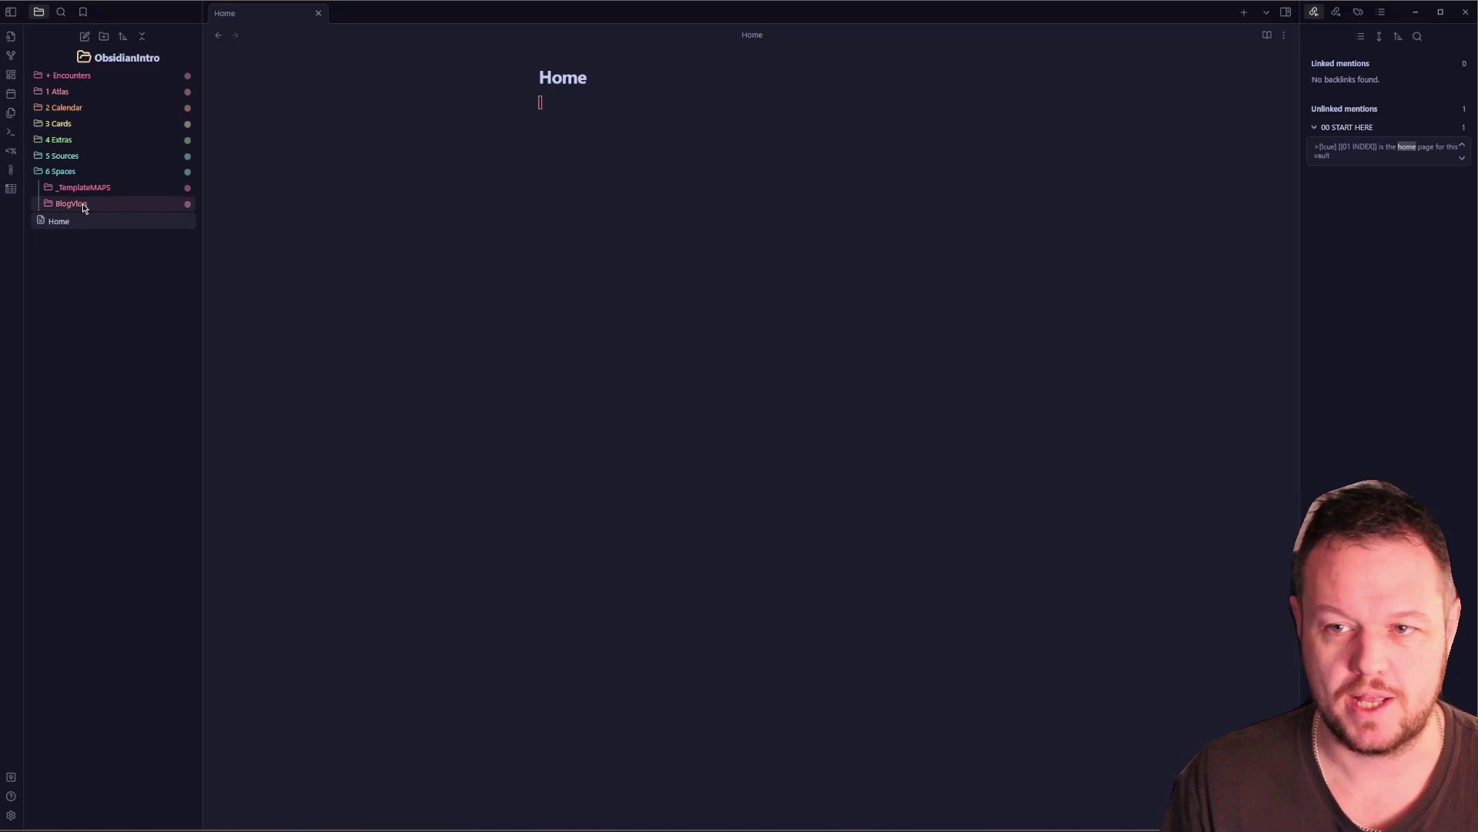
{"action": "left_click", "coordinate": [91, 205]}
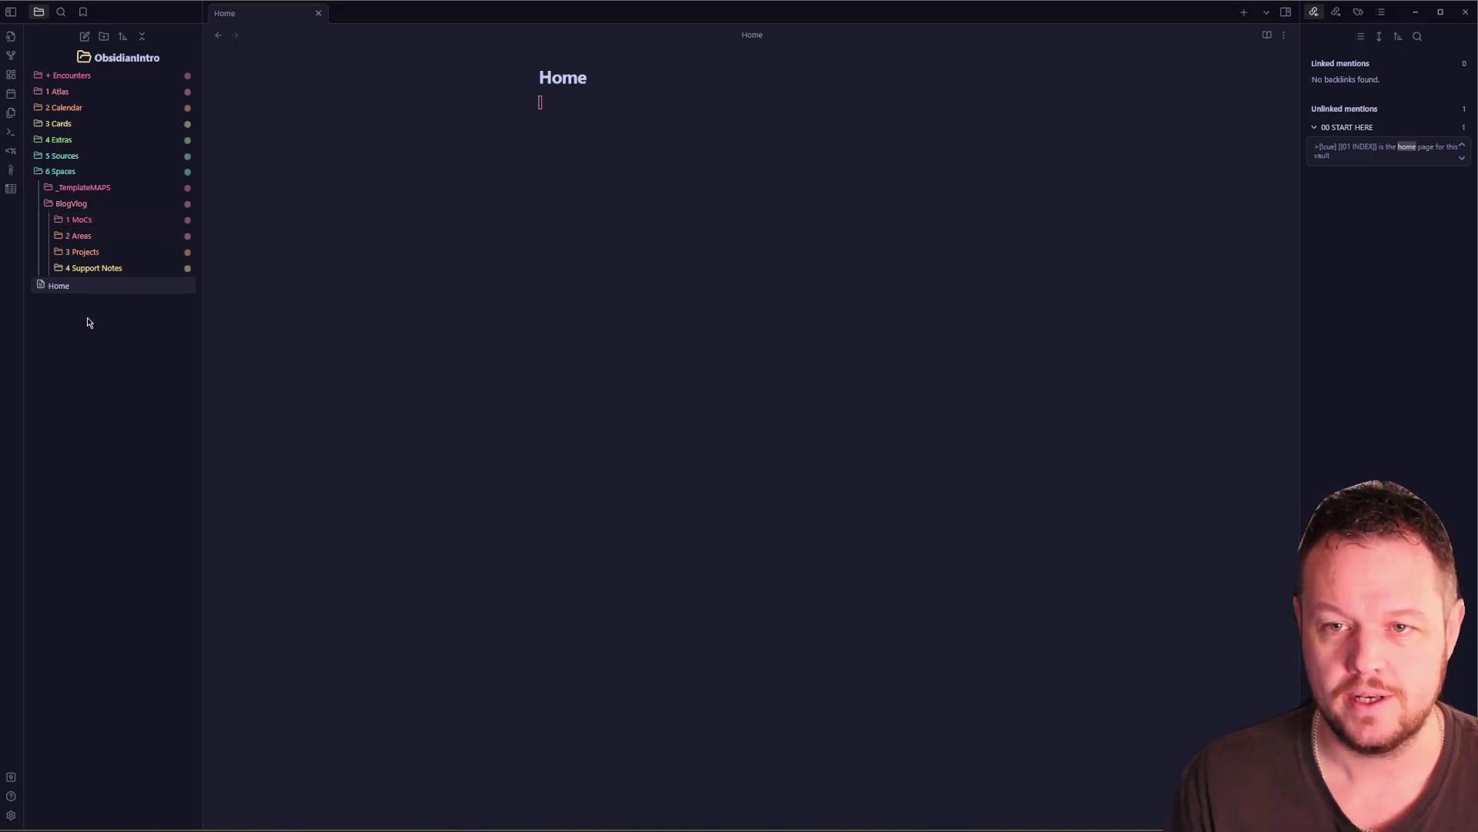
- Open BlogVlog's _hub TemplateMOC note and delete TemplateMOC from its Dataview LIST FROM # tag
{"action": "left_click", "coordinate": [80, 220]}
{"action": "left_click", "coordinate": [115, 239]}
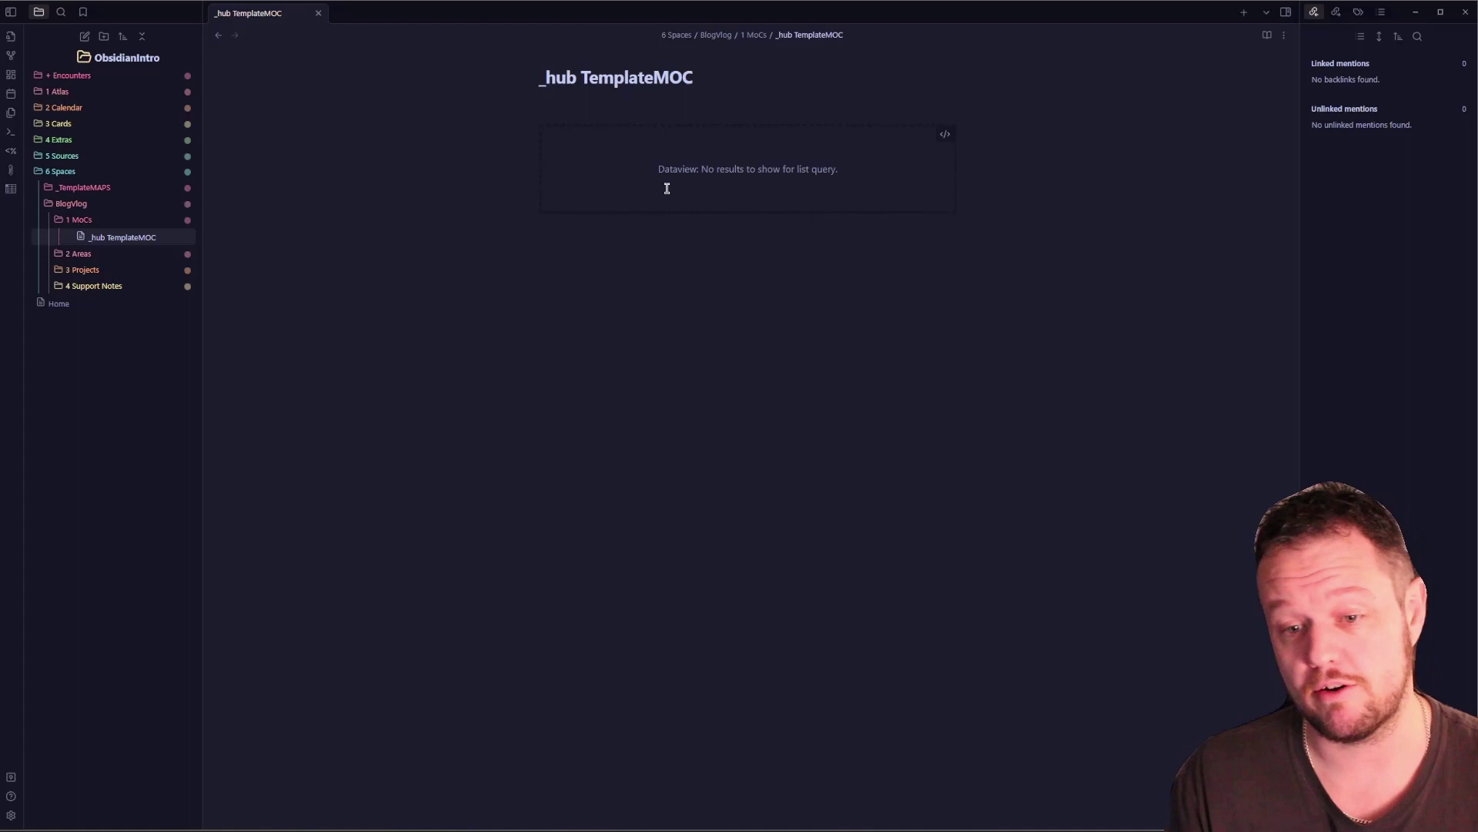
{"action": "left_click", "coordinate": [952, 135]}
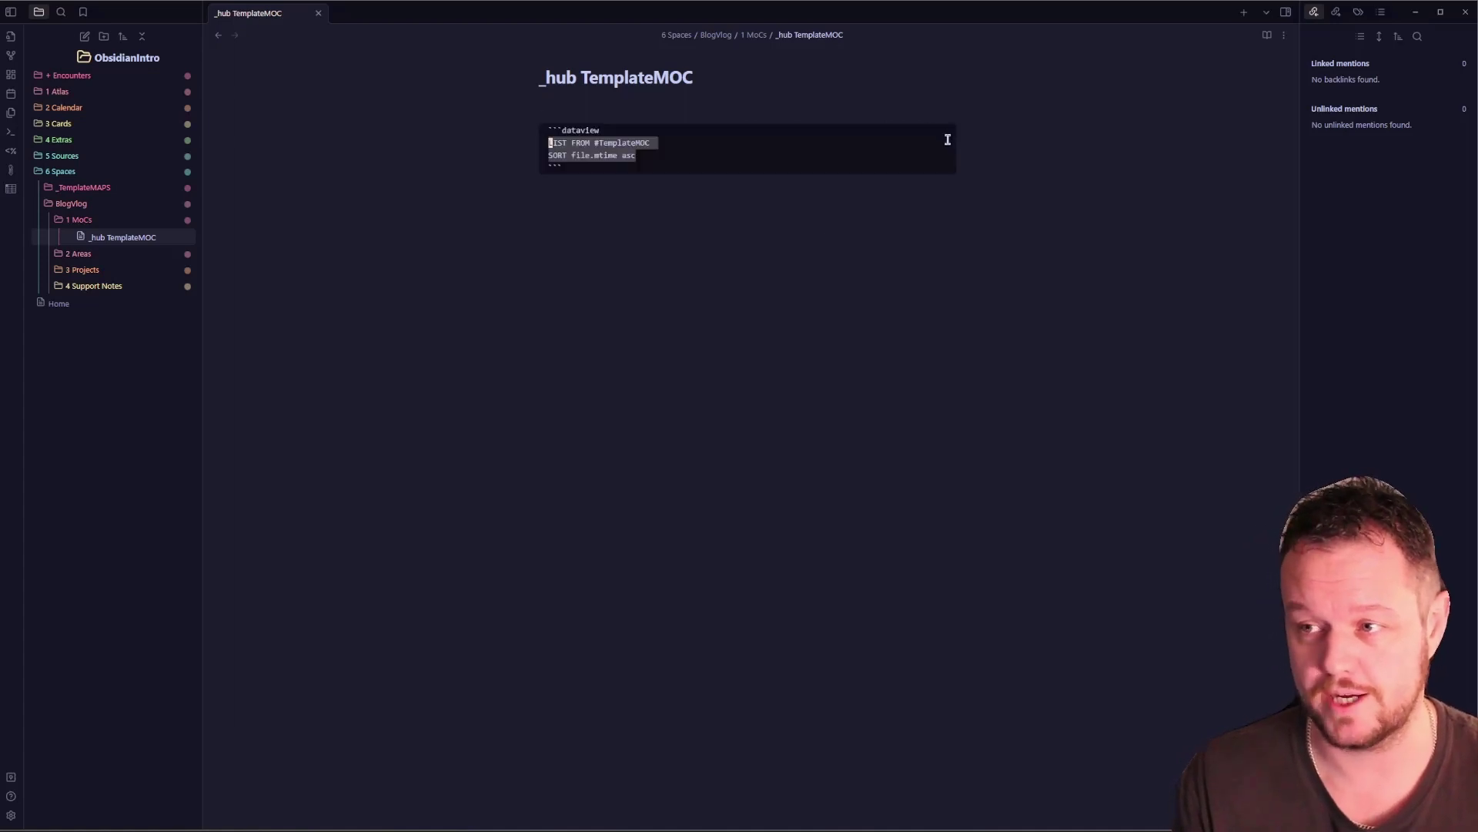
{"action": "double_click", "coordinate": [603, 143]}
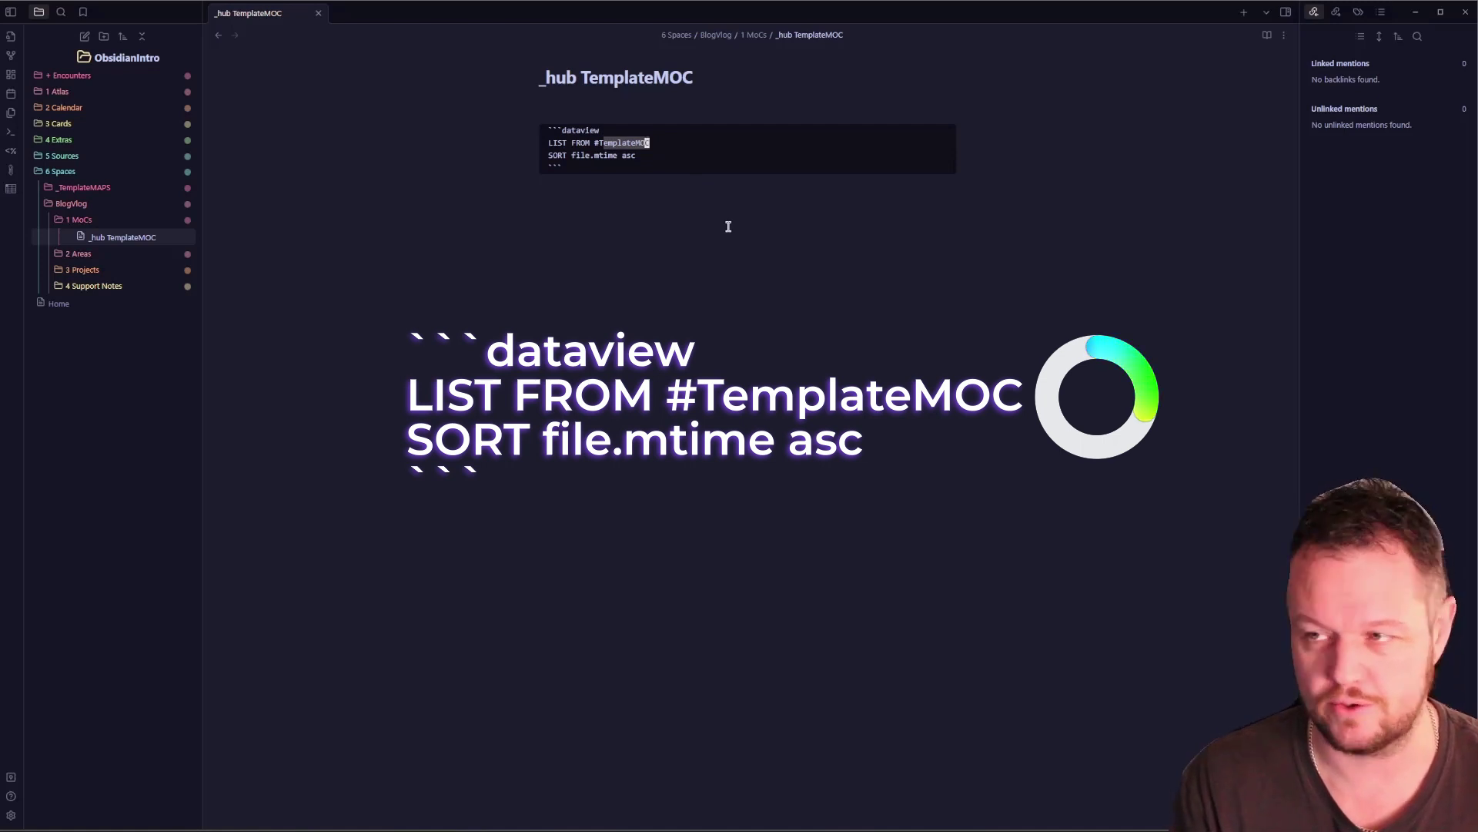
{"action": "key", "text": "shift+Left"}
{"action": "key", "text": "shift+Left"}
{"action": "key", "text": "shift+Left"}
{"action": "key", "text": "shift+Left"}
{"action": "key", "text": "shift+Left"}
{"action": "key", "text": "shift+Left"}
{"action": "key", "text": "shift+Left"}
{"action": "key", "text": "shift+Left"}
{"action": "key", "text": "shift+Left"}
{"action": "key", "text": "shift+Left"}
{"action": "key", "text": "shift+Left"}
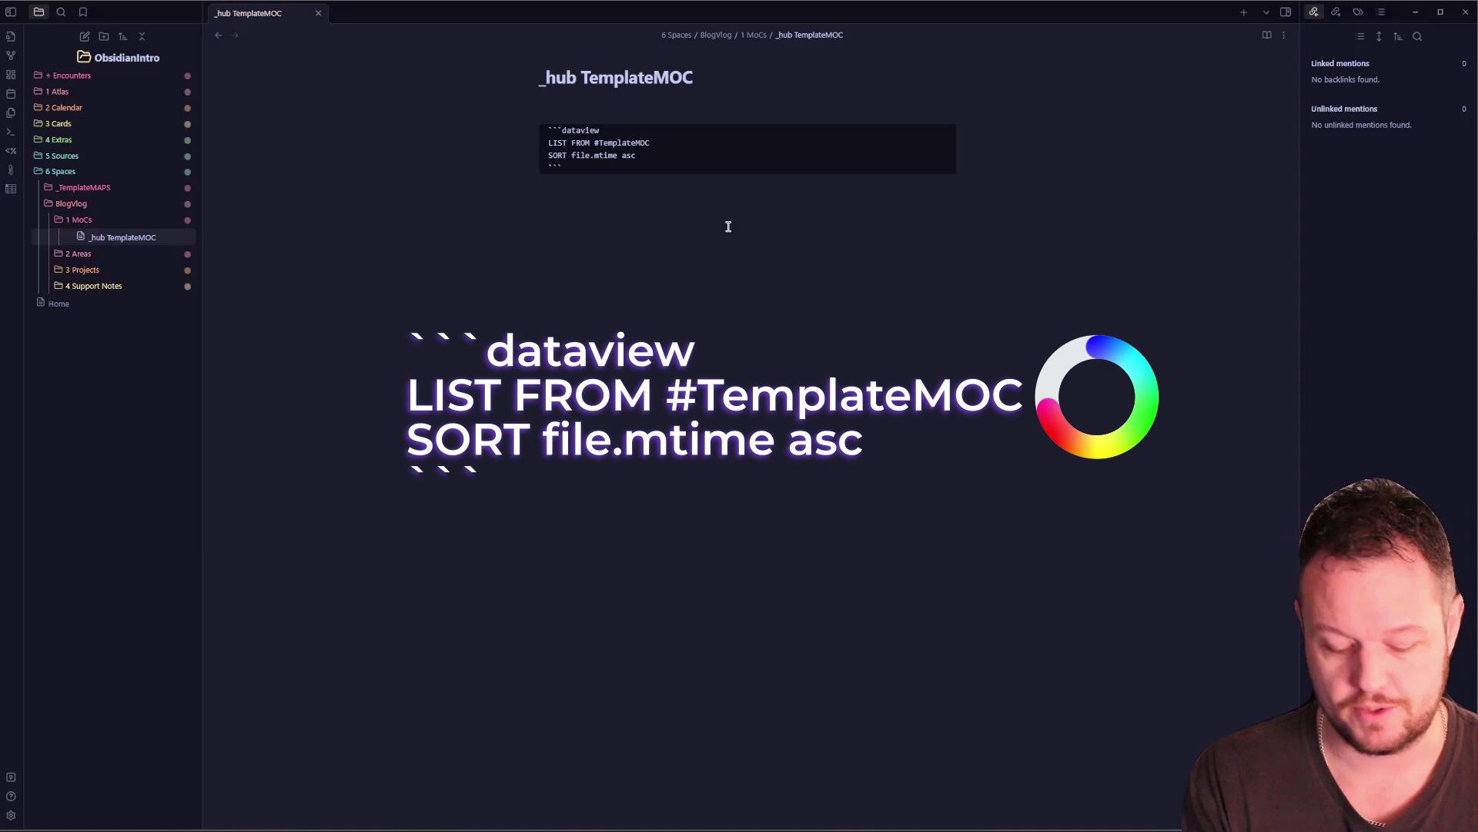
{"action": "key", "text": "ctrl+BackSpace"}
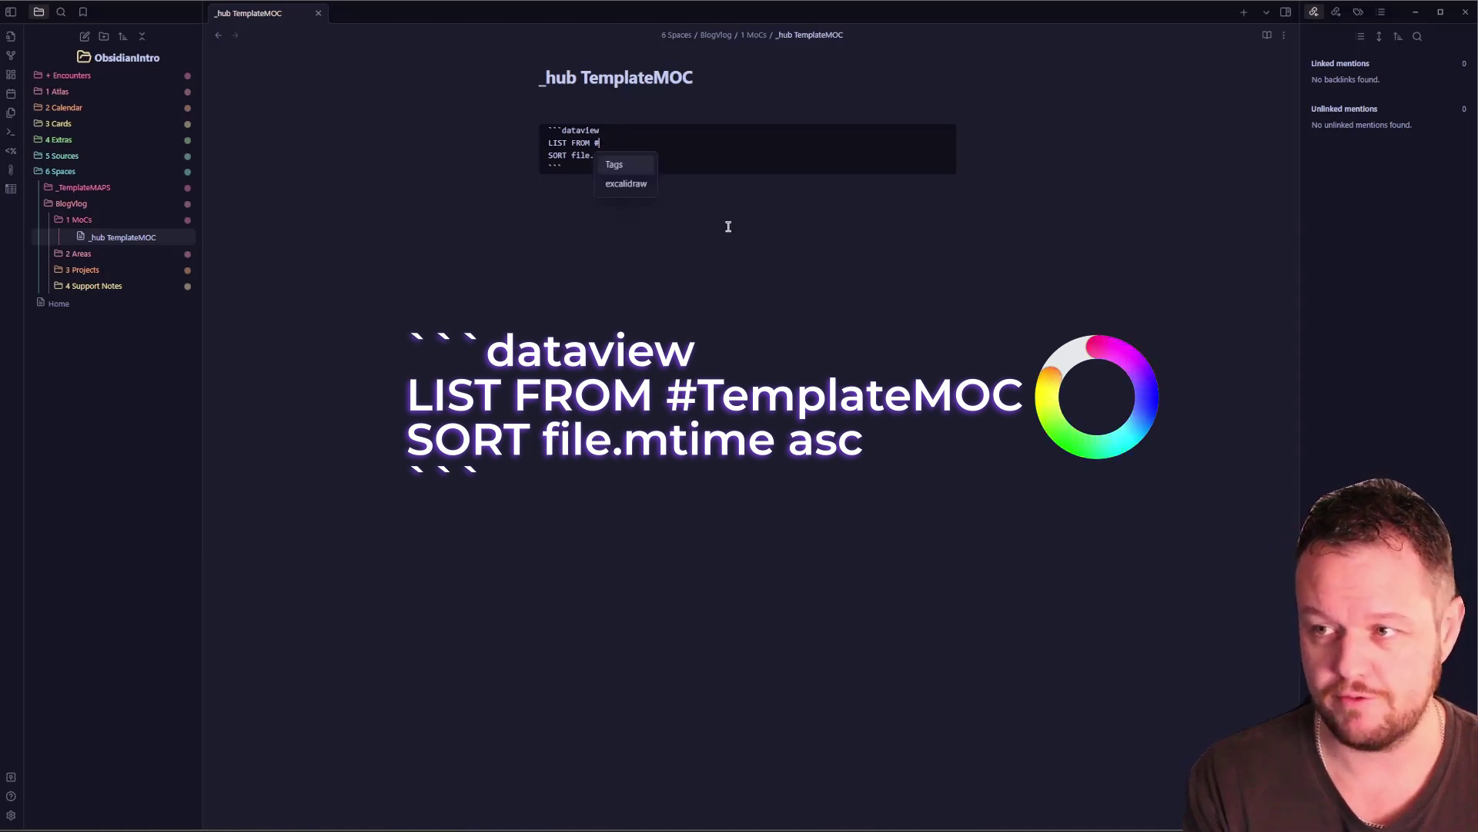
{"action": "key", "text": "Escape"}
{"action": "left_click", "coordinate": [727, 224]}
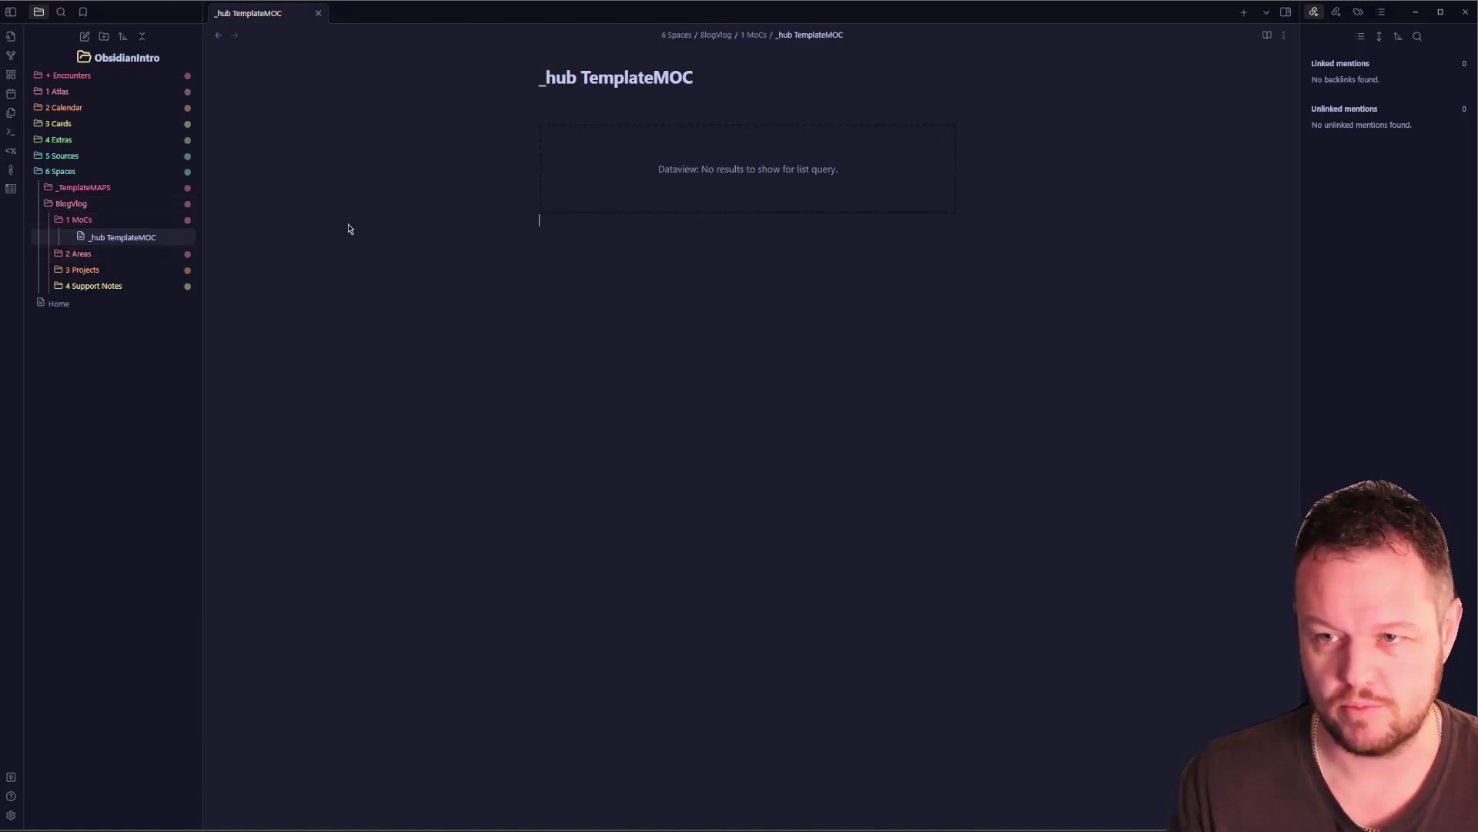
- Add a new folder named Tufte inside BlogVlog's 3 Projects folder
{"action": "right_click", "coordinate": [84, 269]}
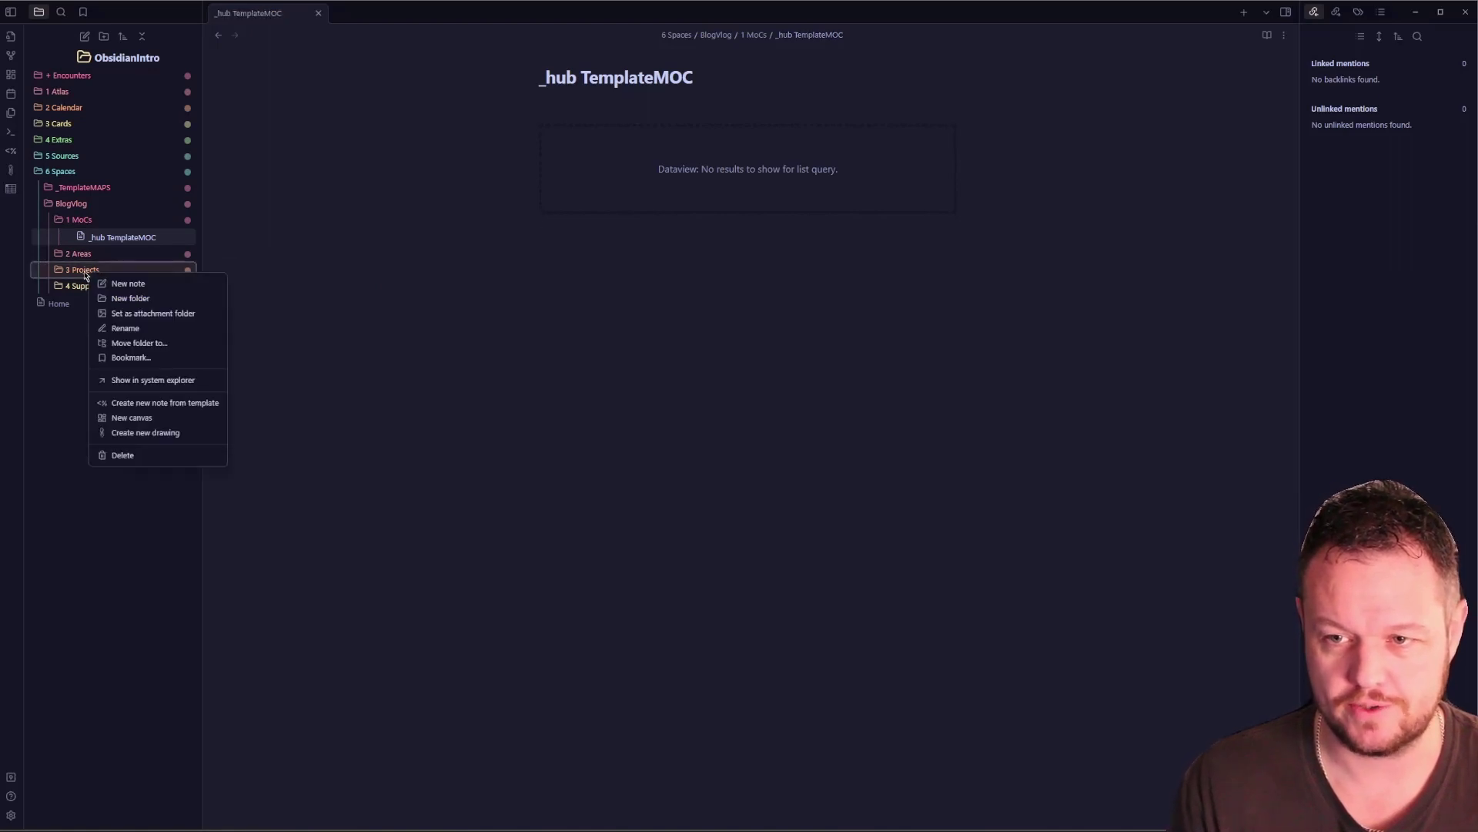
{"action": "left_click", "coordinate": [127, 299]}
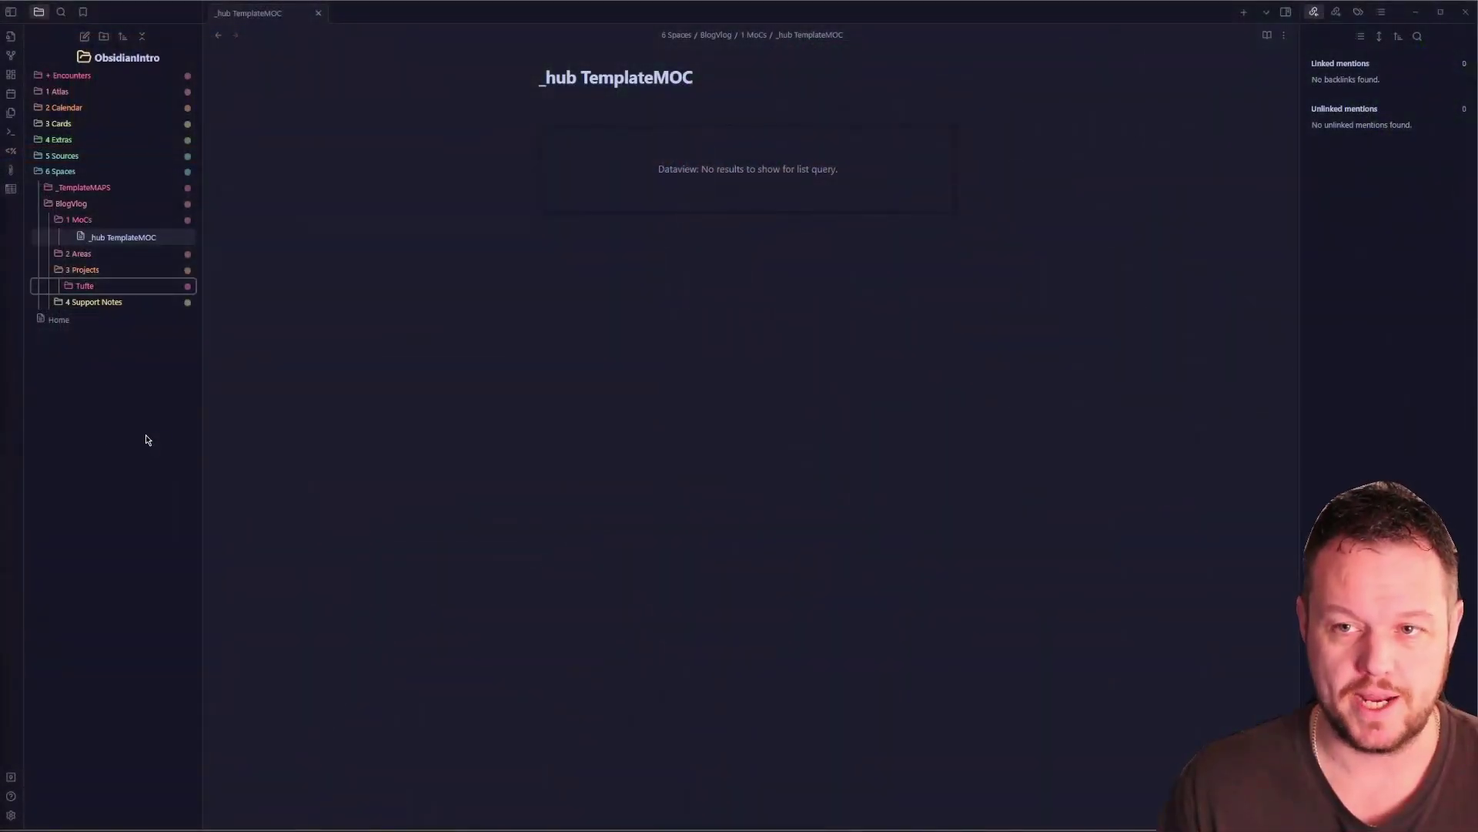
- Open the Tufte SideNotes note from + Encounters and scroll through its contents
{"action": "left_click", "coordinate": [91, 77]}
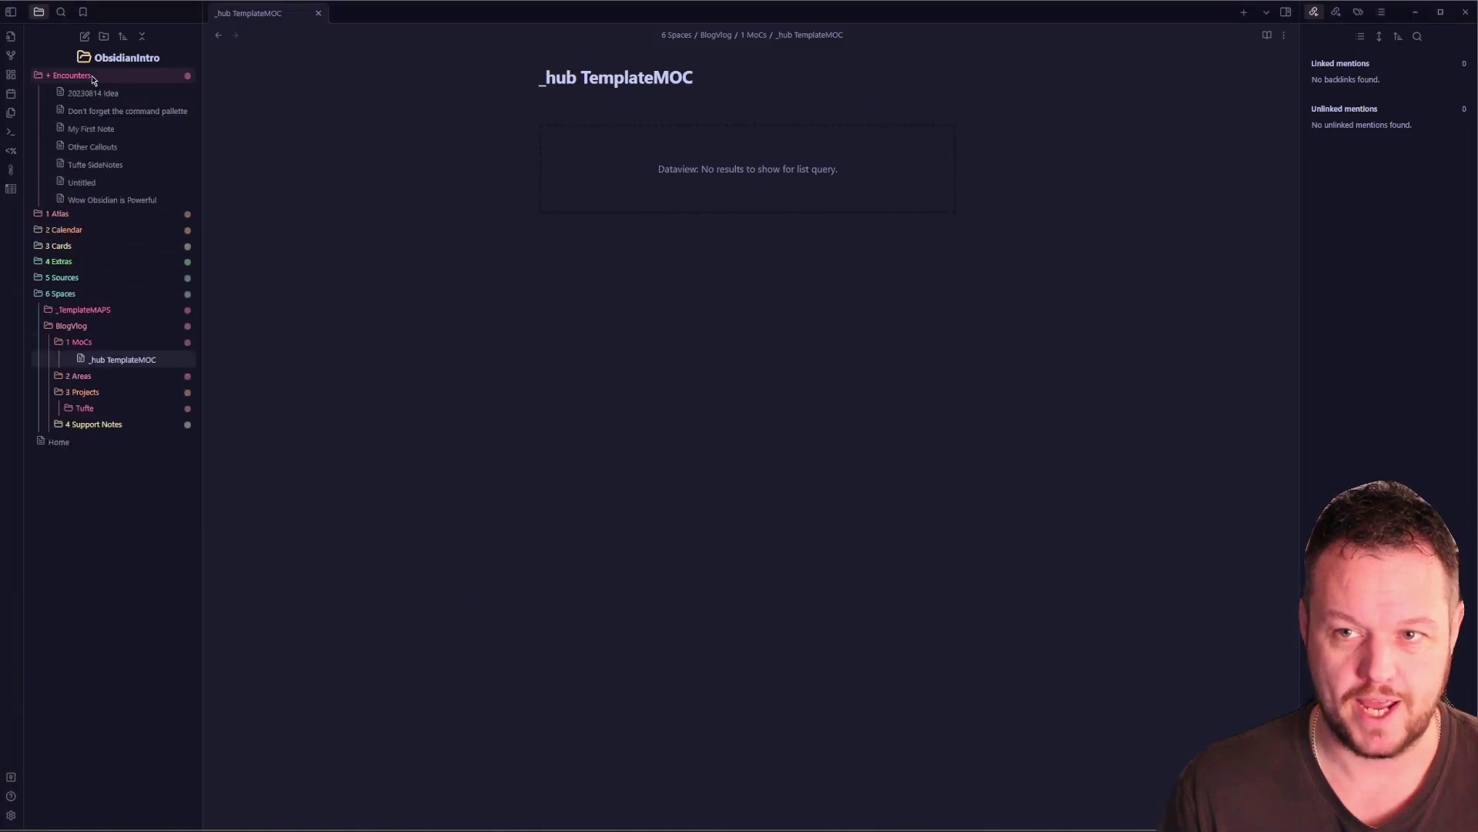
{"action": "left_click", "coordinate": [96, 167]}
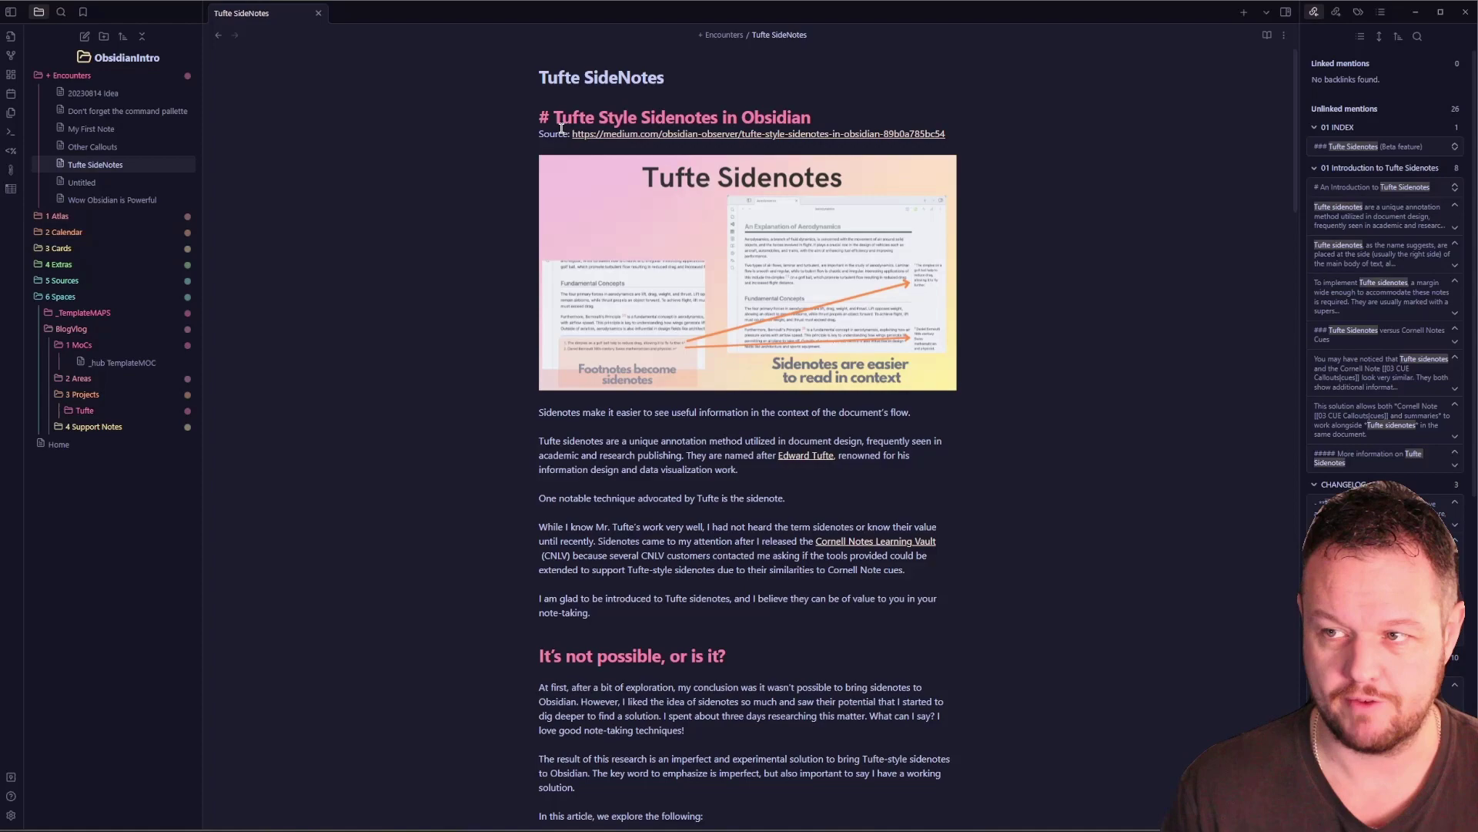
{"action": "scroll", "coordinate": [643, 438], "scroll_direction": "down", "scroll_amount": 1}
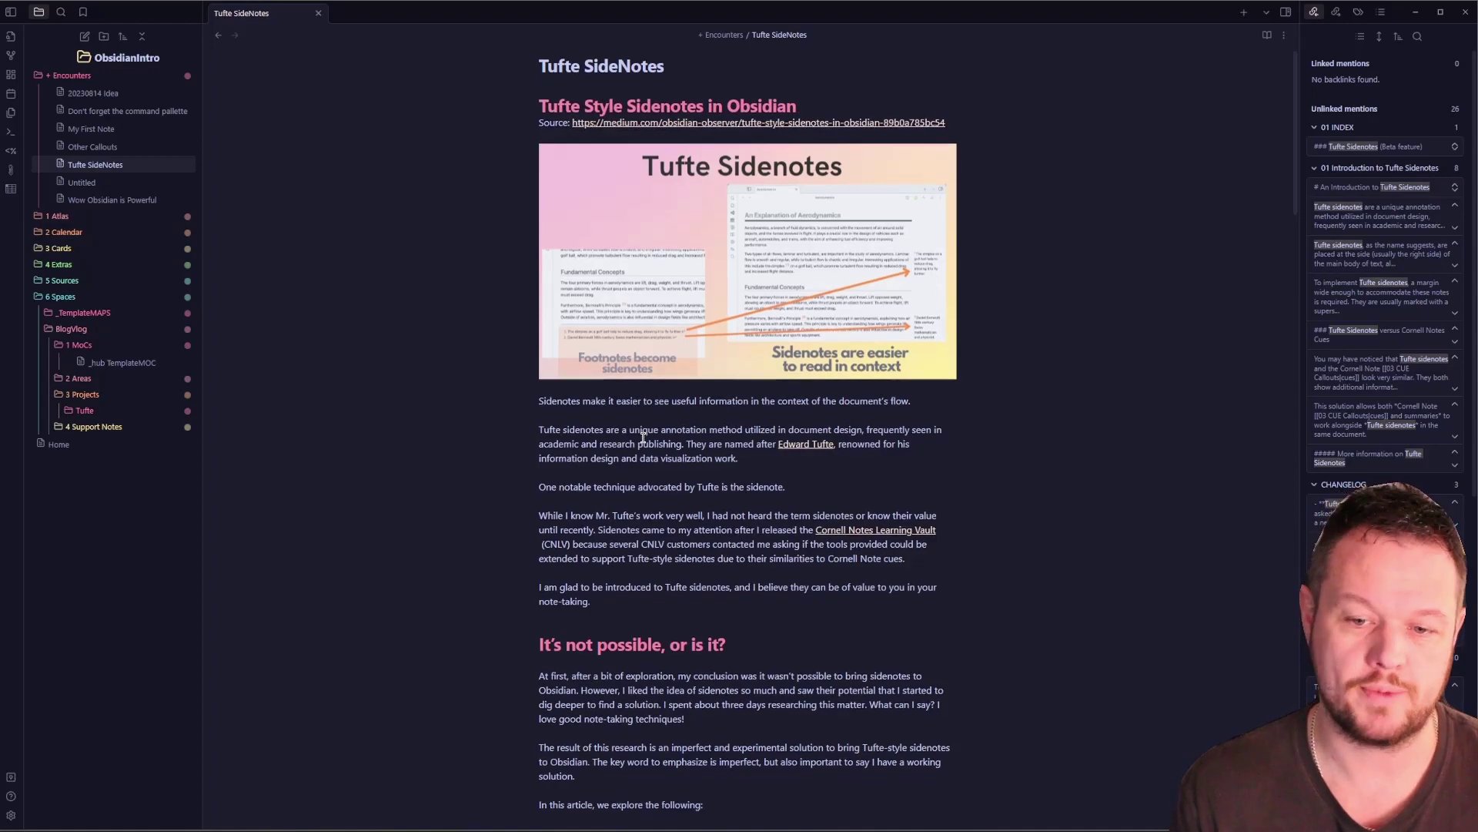
{"action": "scroll", "coordinate": [643, 438], "scroll_direction": "down", "scroll_amount": 15}
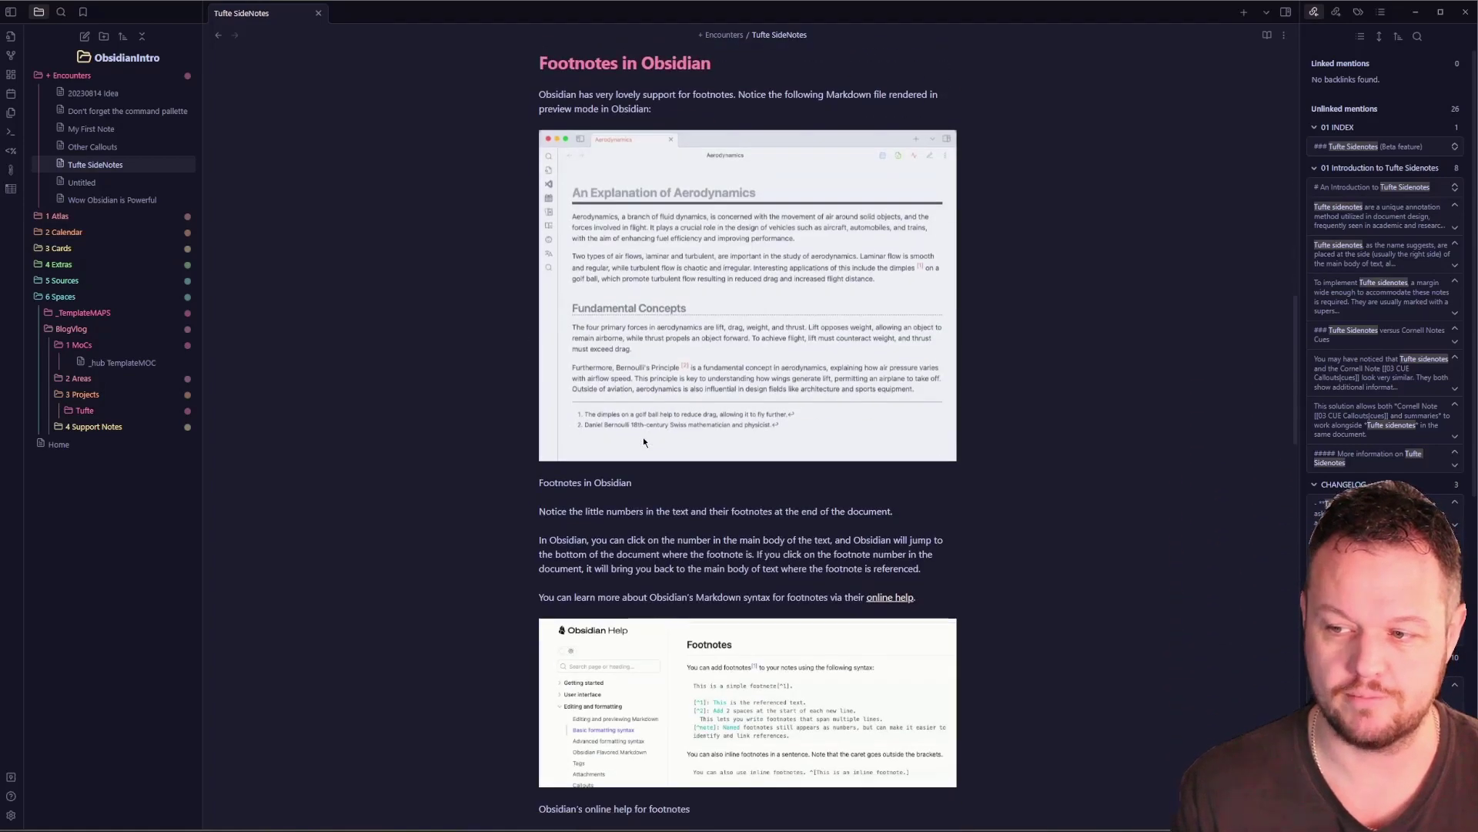
{"action": "scroll", "coordinate": [644, 439], "scroll_direction": "down", "scroll_amount": 5}
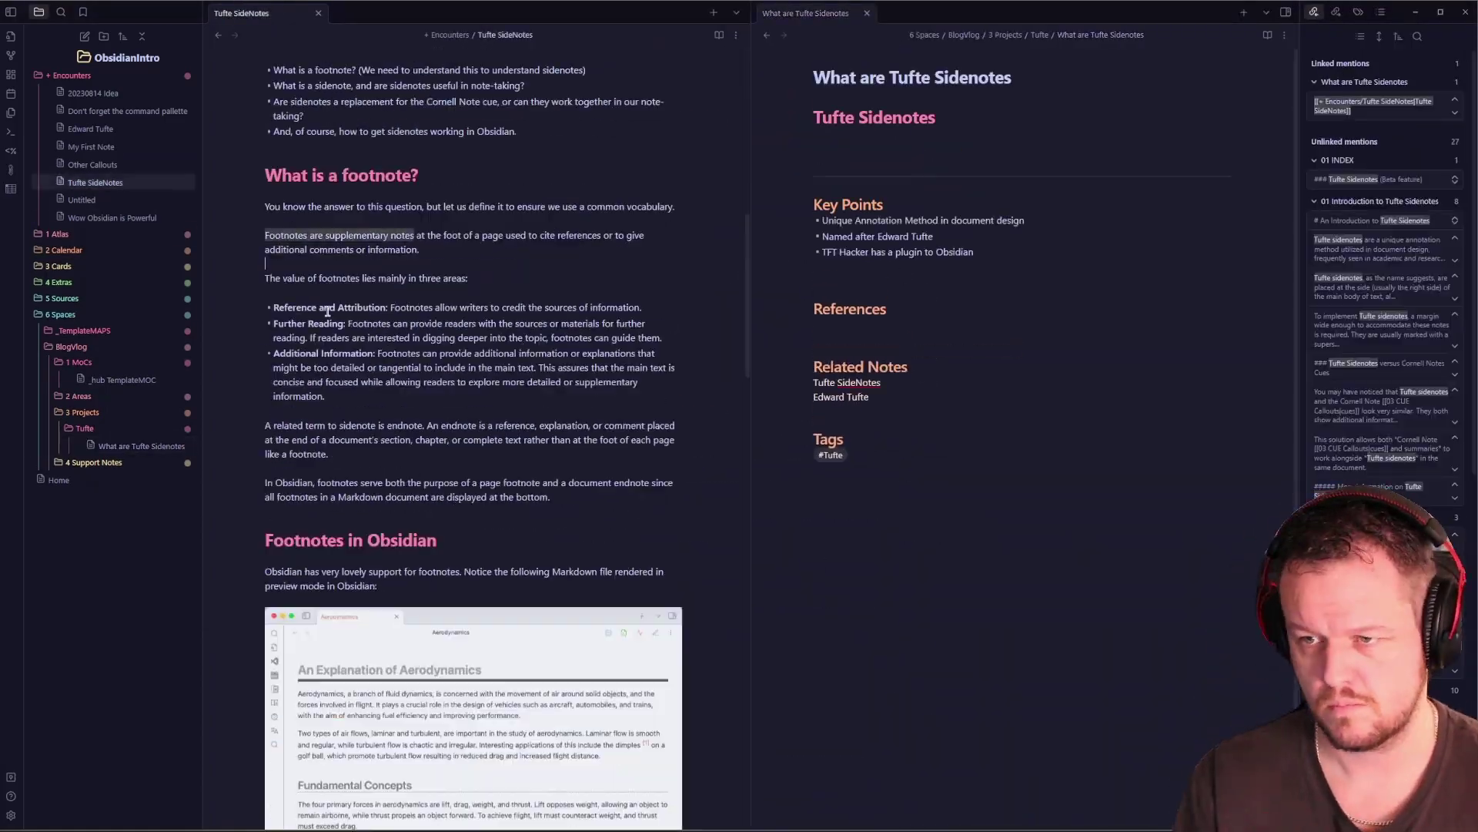
{"action": "scroll", "coordinate": [462, 385], "scroll_direction": "down", "scroll_amount": 15}
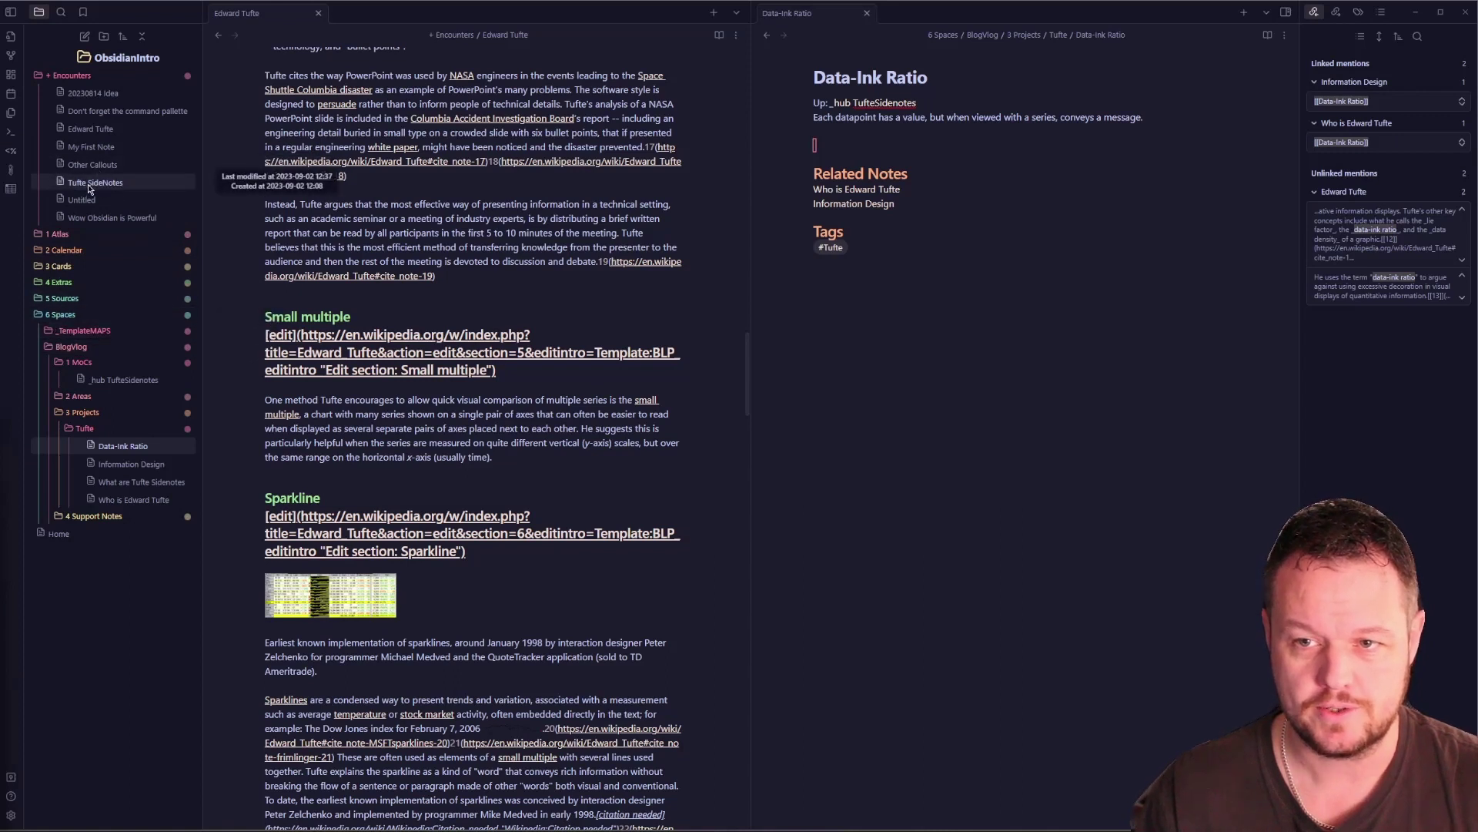
- Move Tufte SideNotes and Edward Tufte into 5 Sources, and create a Tufte folder under 2 Areas
{"action": "left_click_drag", "start_coordinate": [87, 183], "coordinate": [73, 300]}
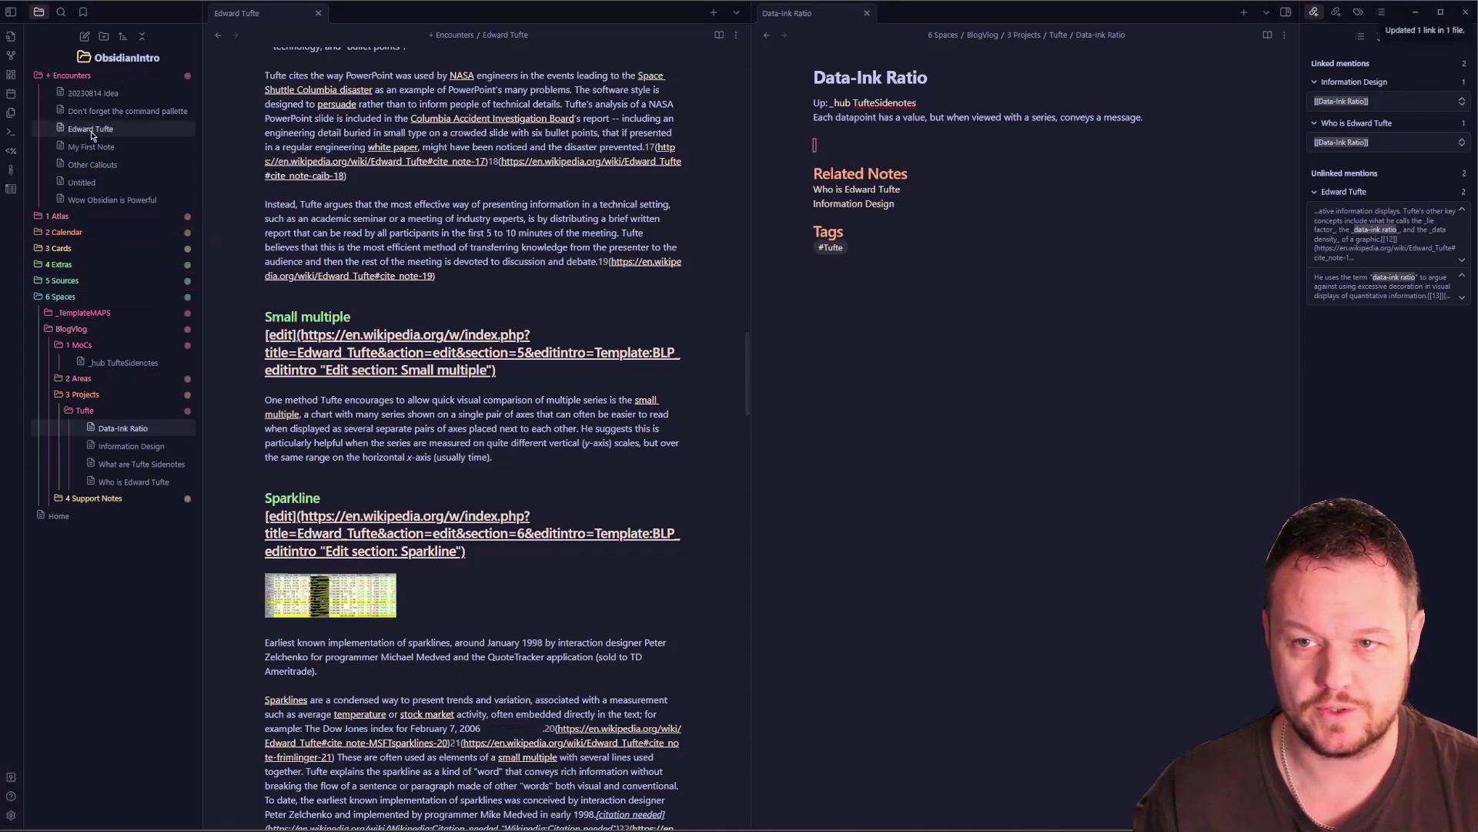
{"action": "left_click_drag", "start_coordinate": [90, 128], "coordinate": [65, 280]}
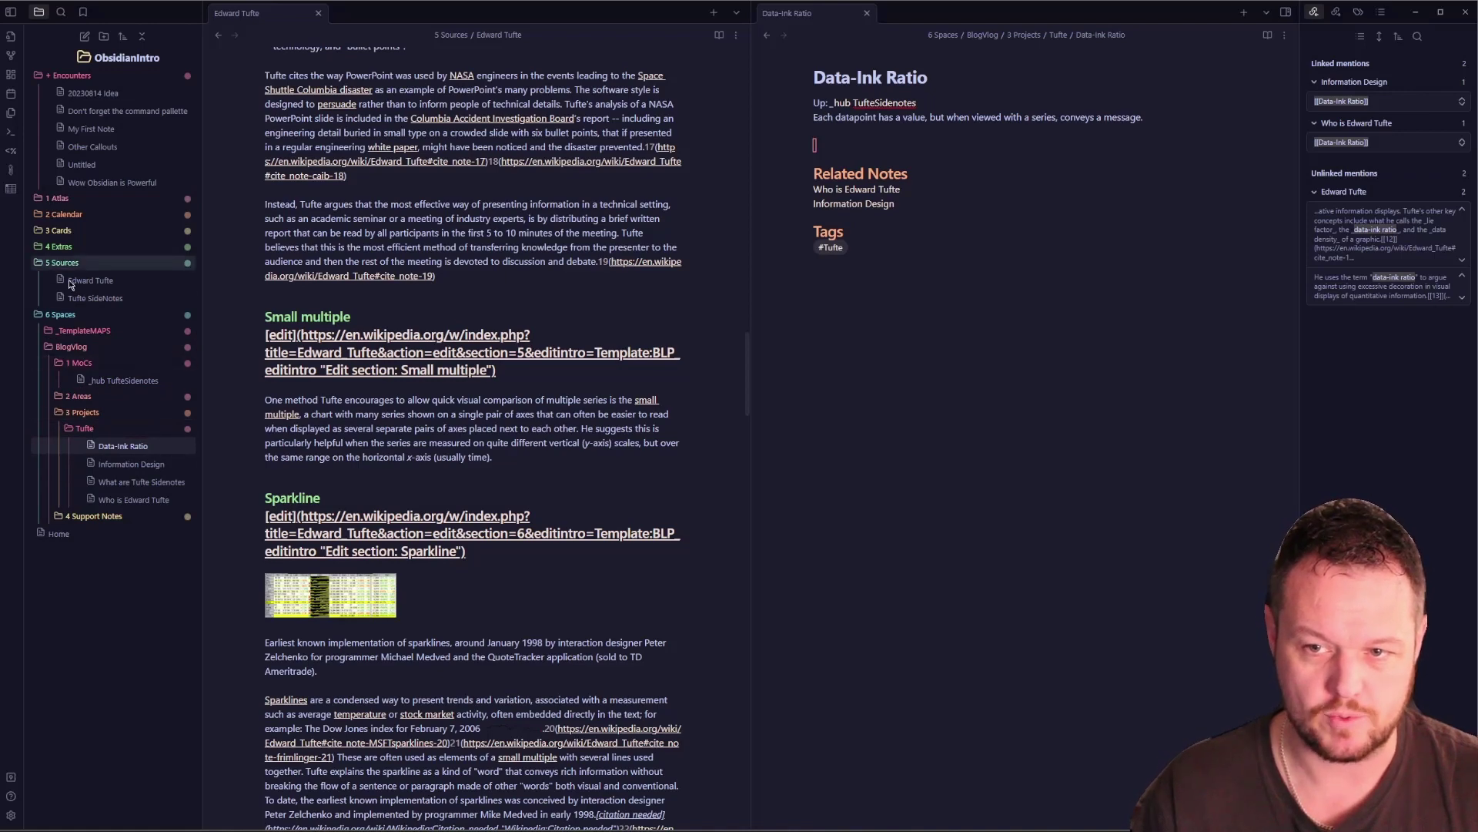
{"action": "right_click", "coordinate": [115, 396]}
{"action": "left_click", "coordinate": [122, 431]}
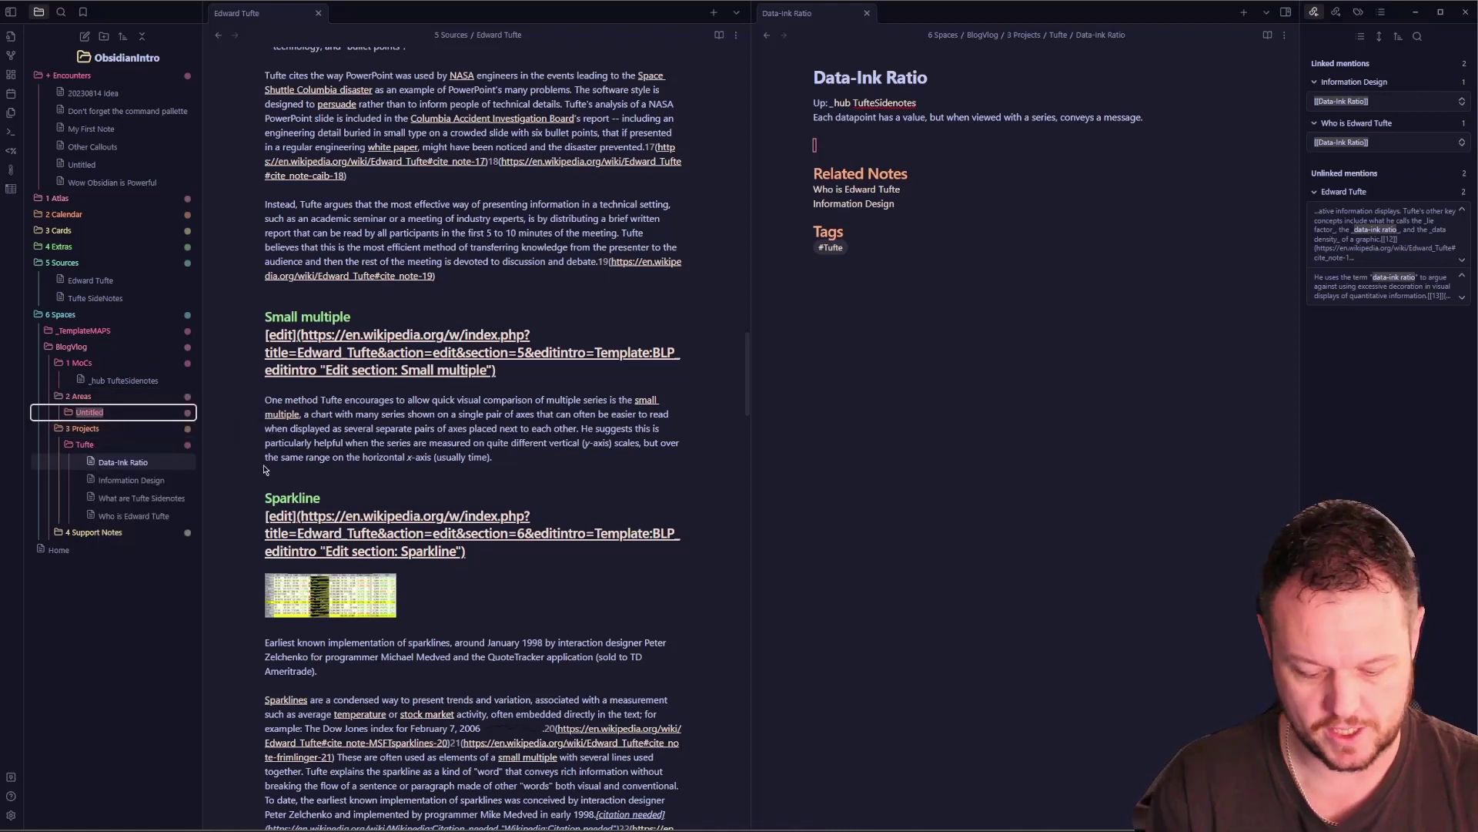
{"action": "type", "text": "Tufte"}
{"action": "key", "text": "Return"}
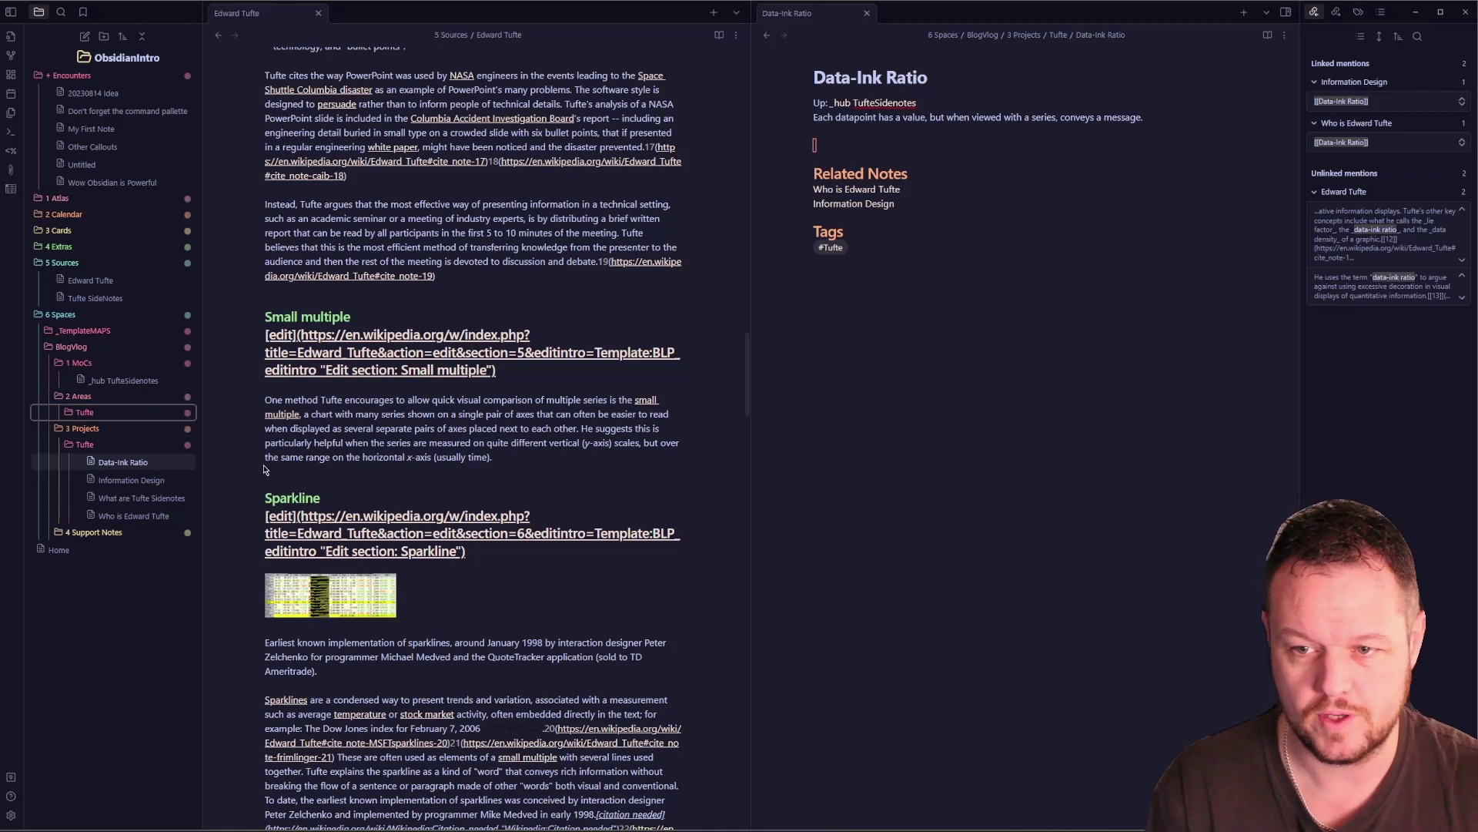
- Move Tufte SideNotes, Edward Tufte and the four project notes into 2 Areas/Tufte
{"action": "left_click_drag", "start_coordinate": [85, 326], "coordinate": [87, 413]}
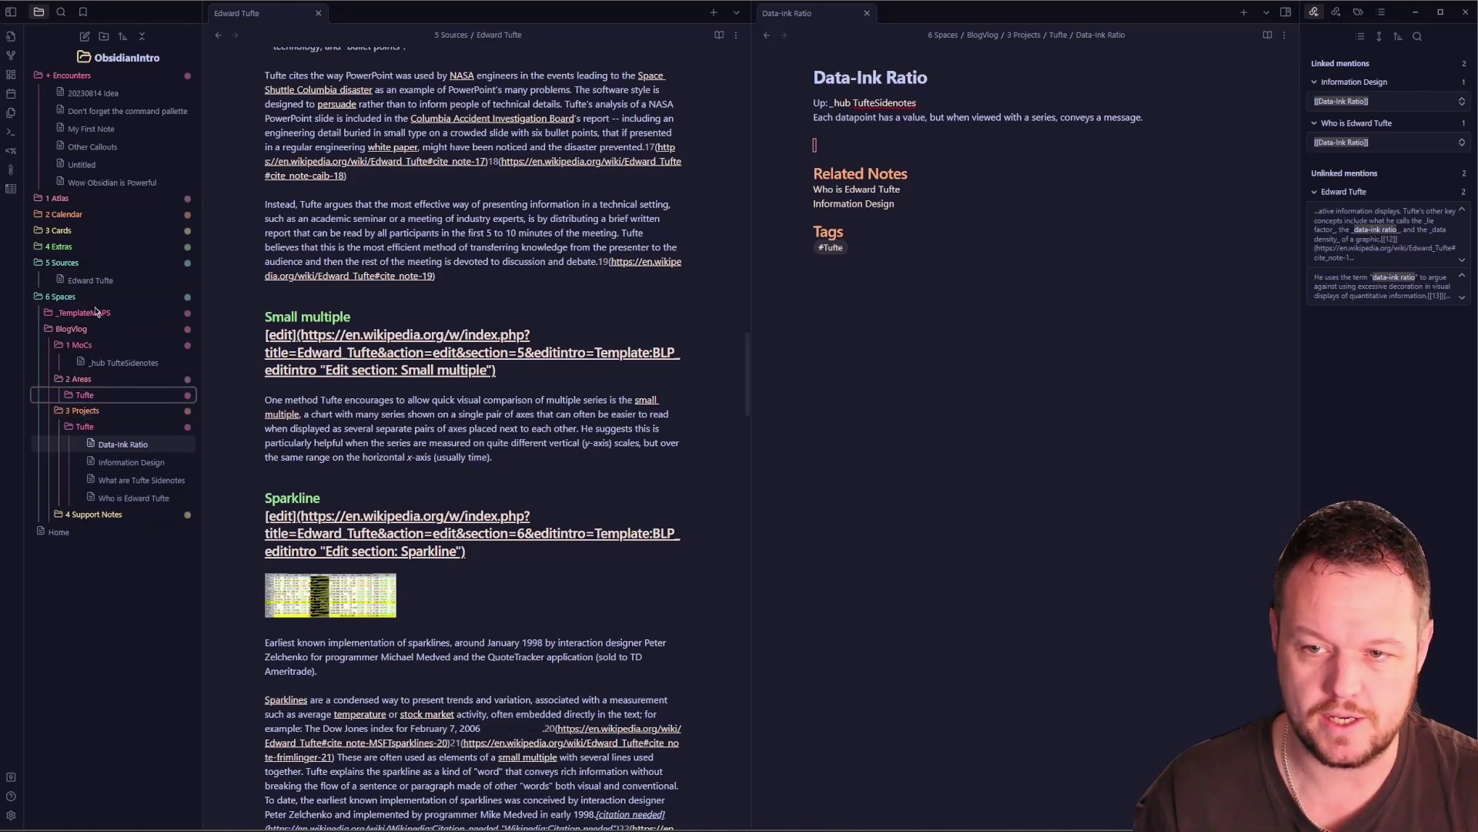
{"action": "left_click_drag", "start_coordinate": [89, 280], "coordinate": [96, 394]}
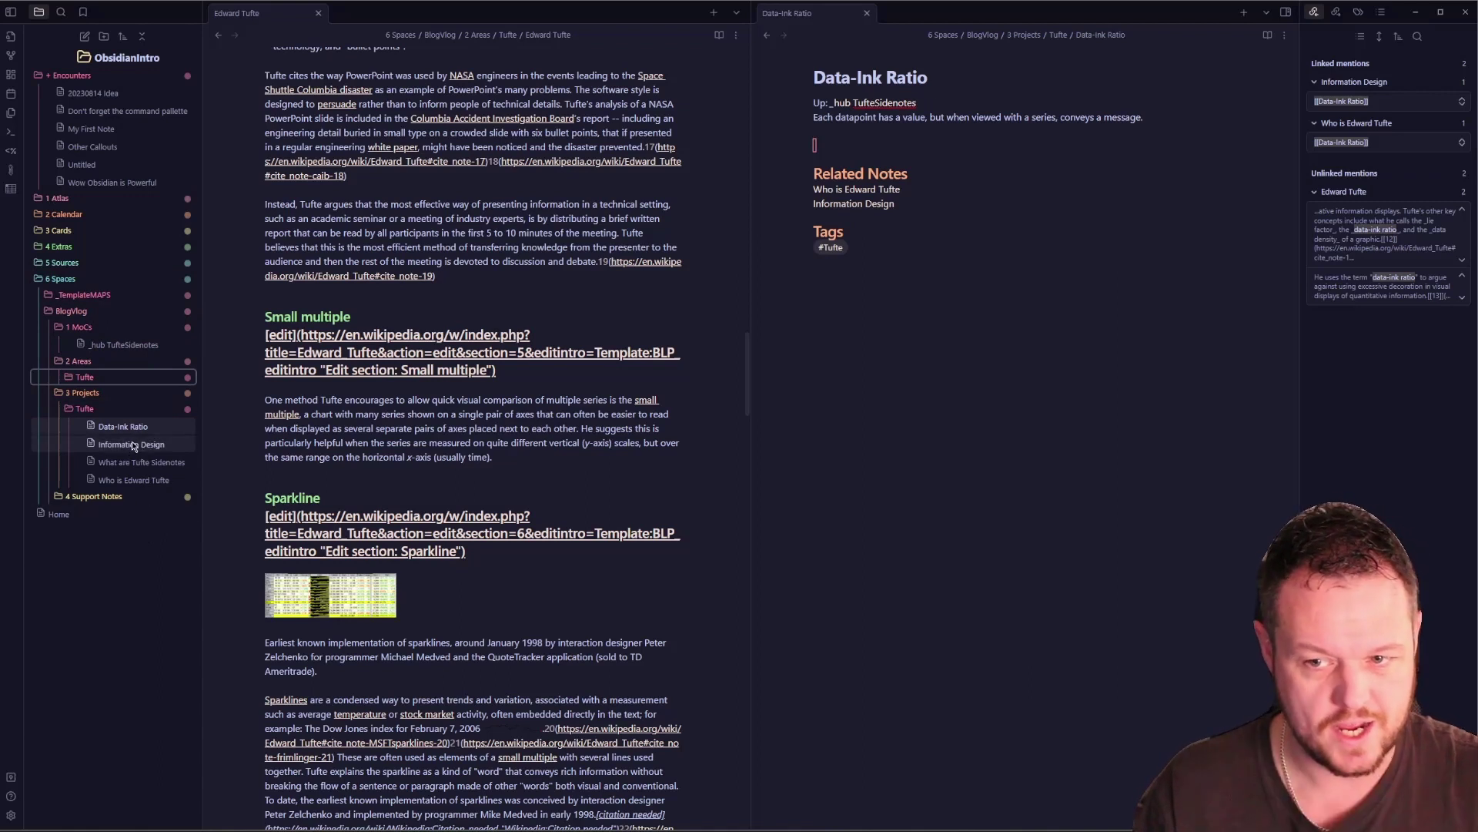
{"action": "left_click", "coordinate": [117, 481], "text": "shift"}
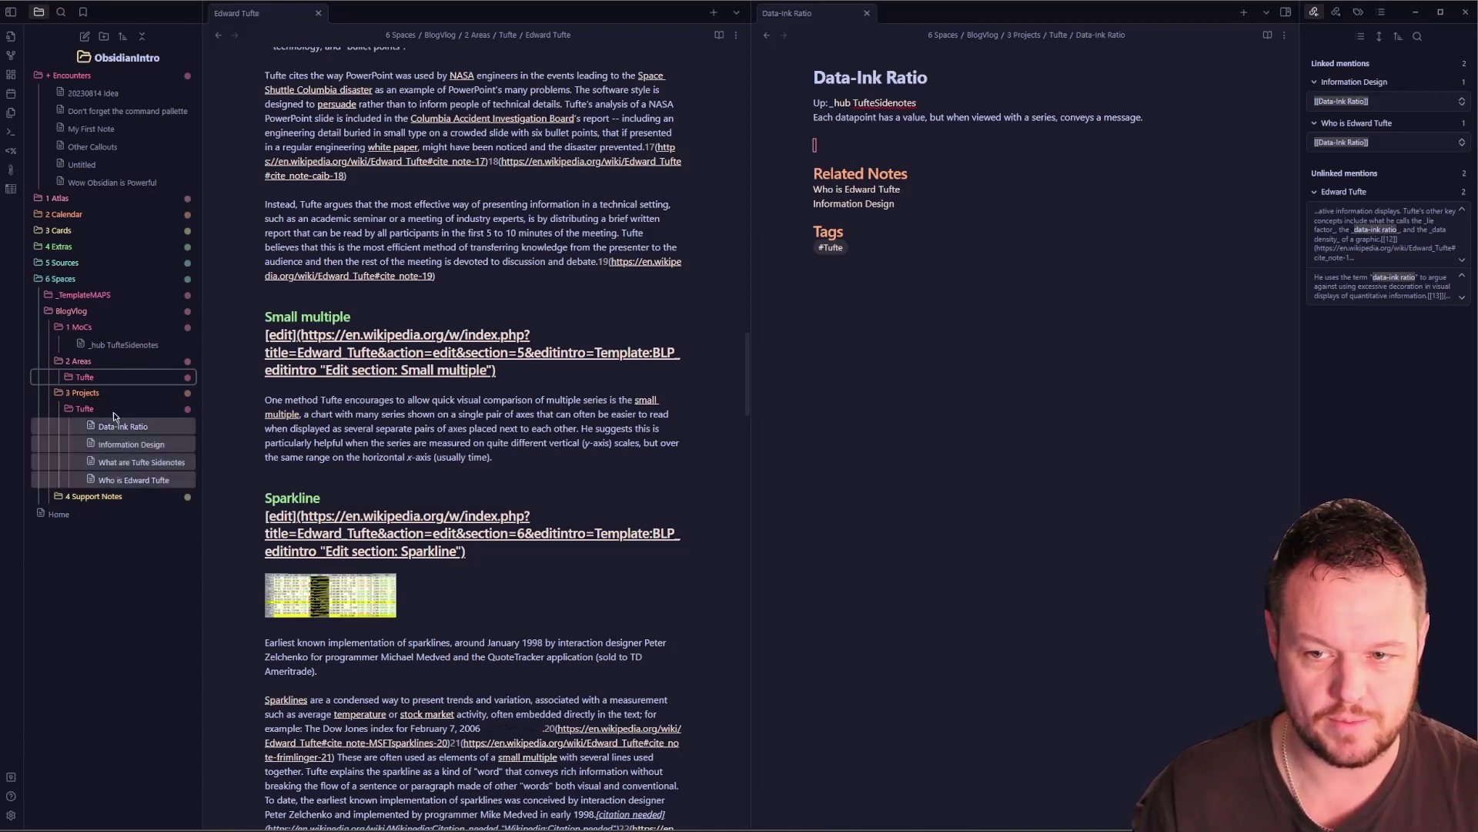
{"action": "mouse_move", "coordinate": [113, 416]}
{"action": "left_mouse_down"}
{"action": "mouse_move", "coordinate": [94, 382]}
{"action": "mouse_move", "coordinate": [211, 372]}
{"action": "mouse_move", "coordinate": [104, 394]}
{"action": "mouse_move", "coordinate": [86, 379]}
{"action": "left_mouse_up"}
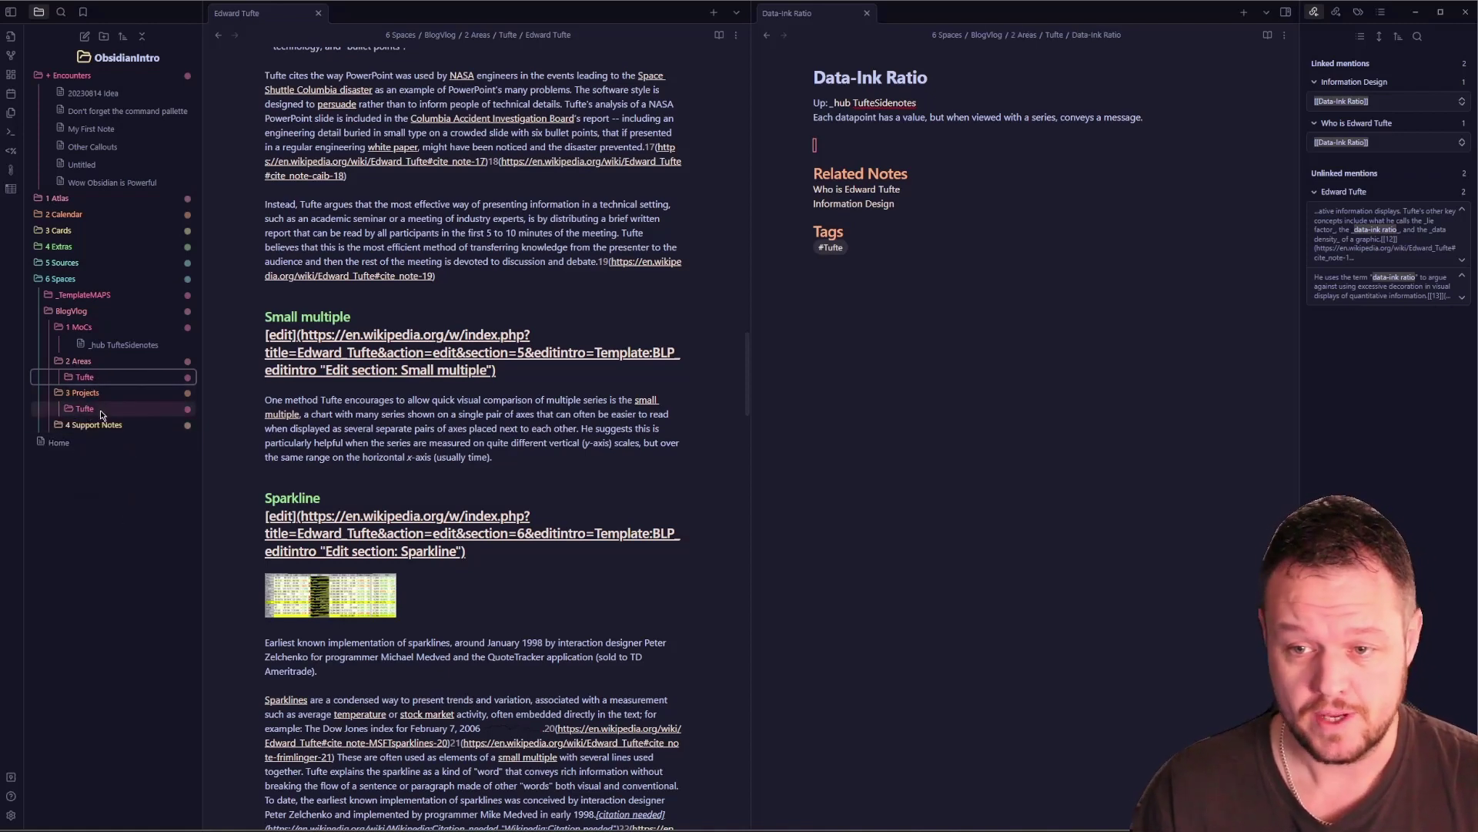
- Replace _hub TufteSidenotes' bullet list with a LIST FROM #Tufte SORT file.mtime asc dataview query, and test a link
{"action": "left_click", "coordinate": [100, 345]}
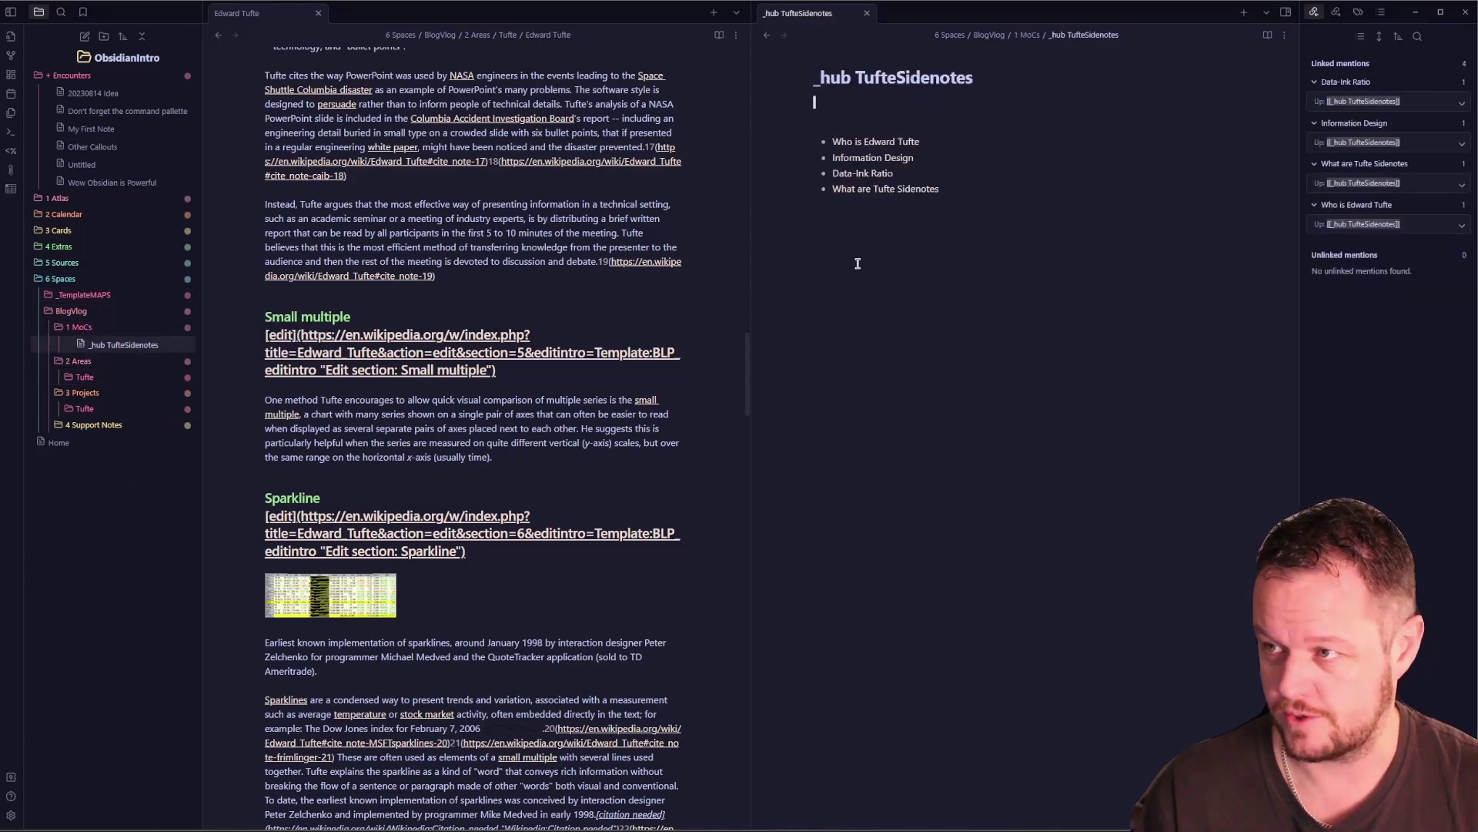
{"action": "key", "text": "ctrl+a"}
{"action": "type", "text": "```dataview LIST FROM #Tufte SORT file.mtime asc ```"}
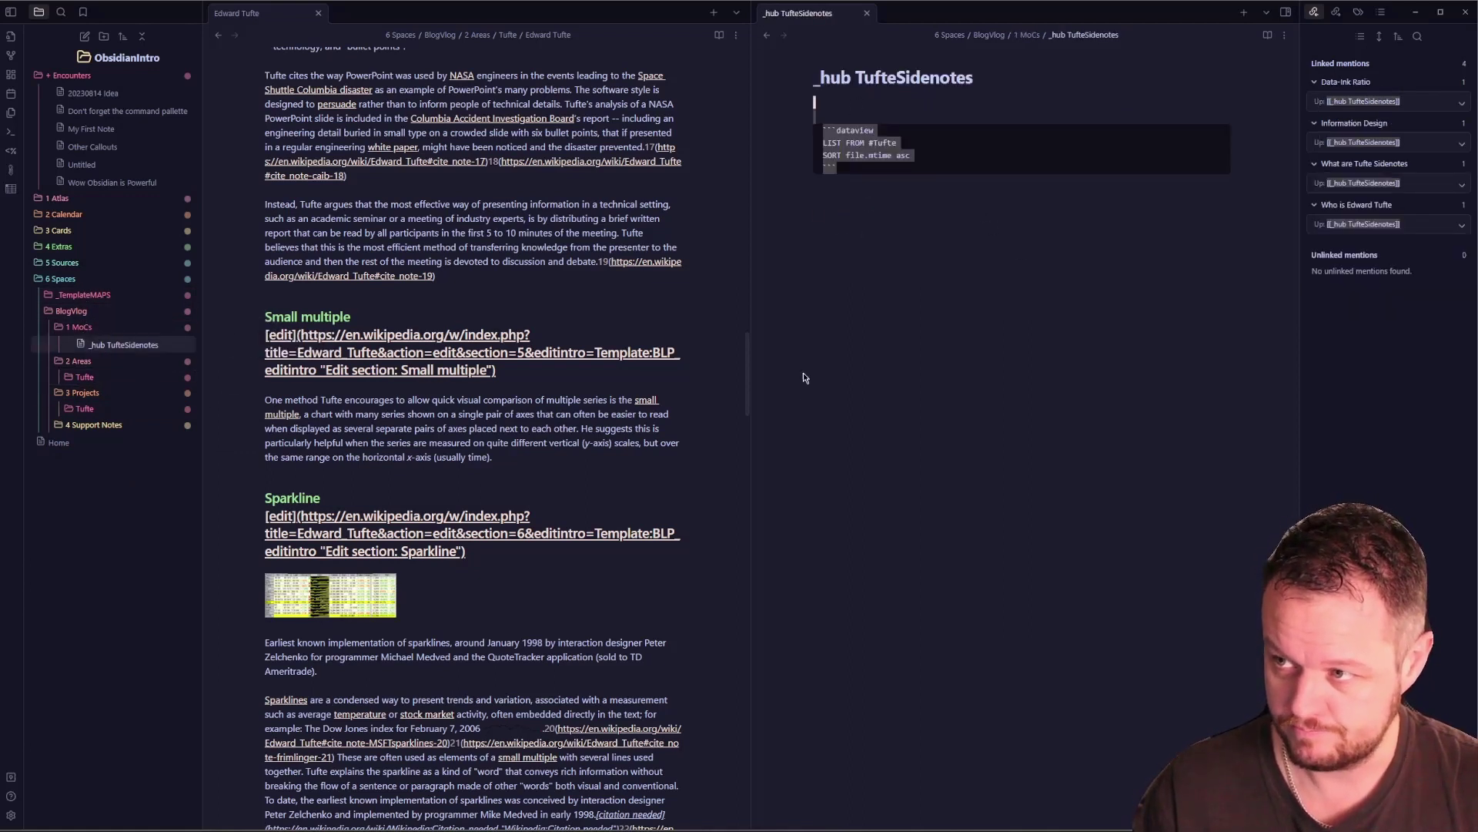
{"action": "left_click", "coordinate": [875, 373]}
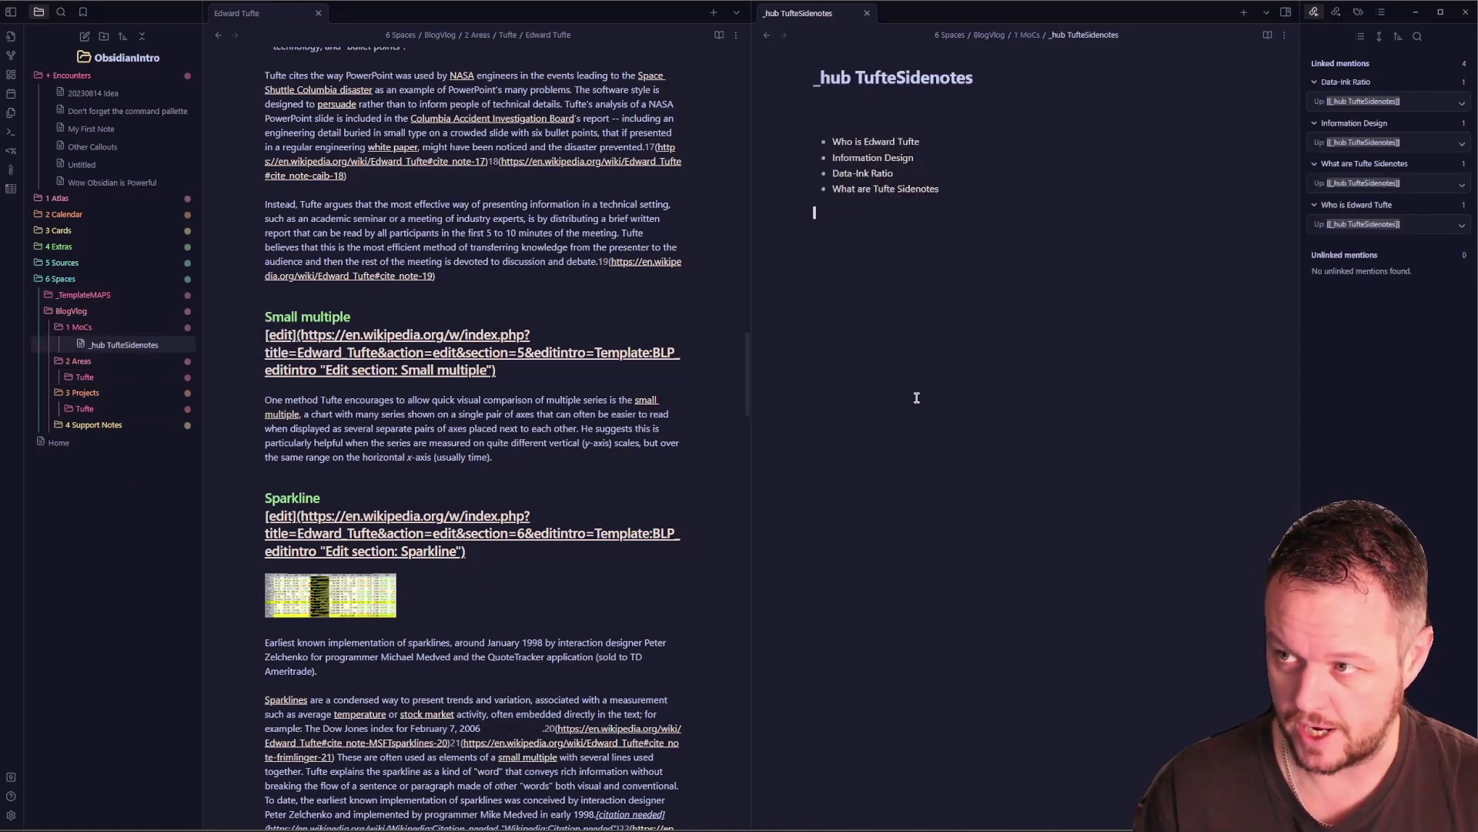
{"action": "left_click", "coordinate": [871, 190]}
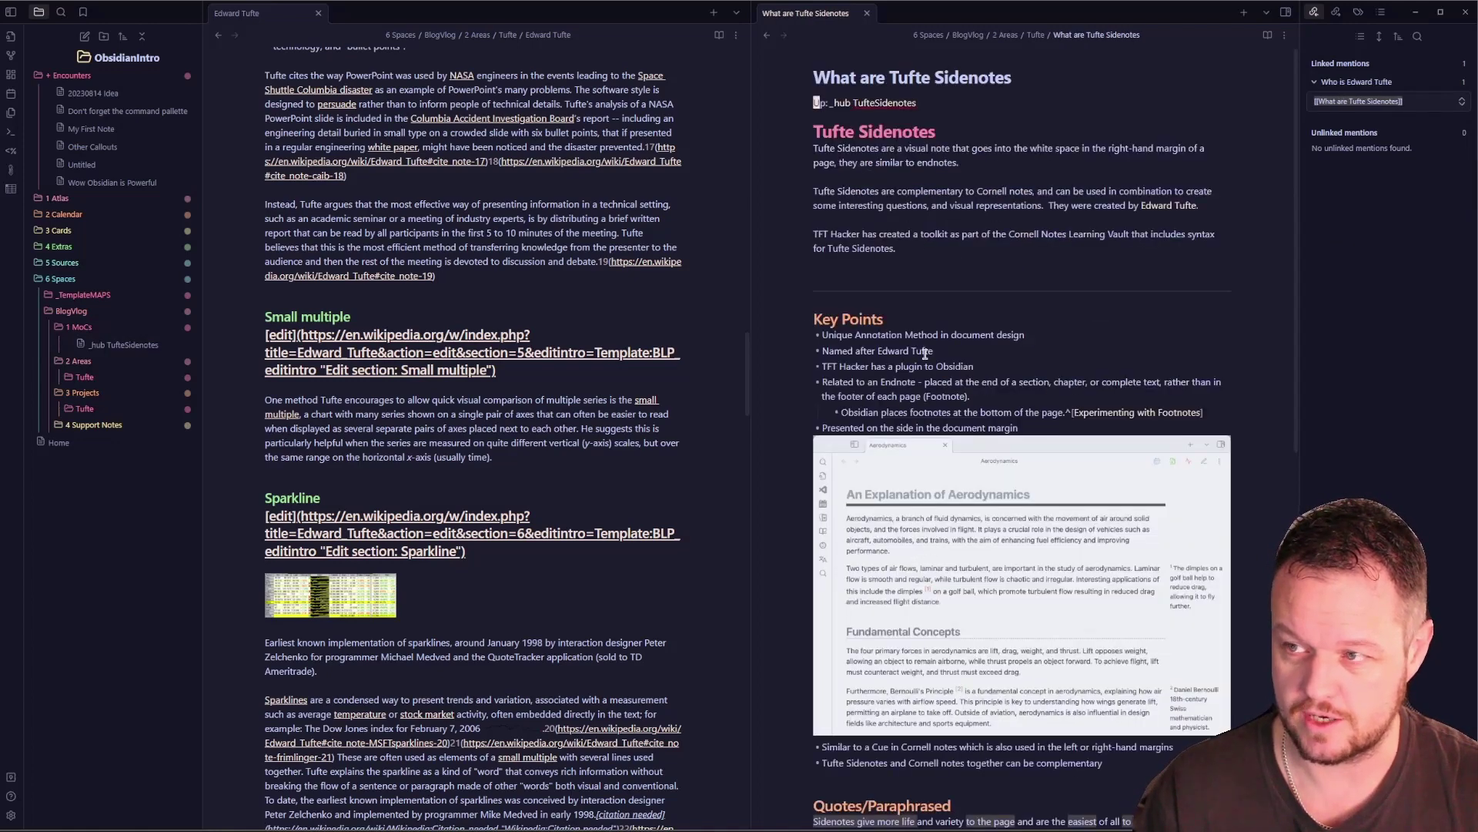
{"action": "key", "text": "ctrl+alt+Left"}
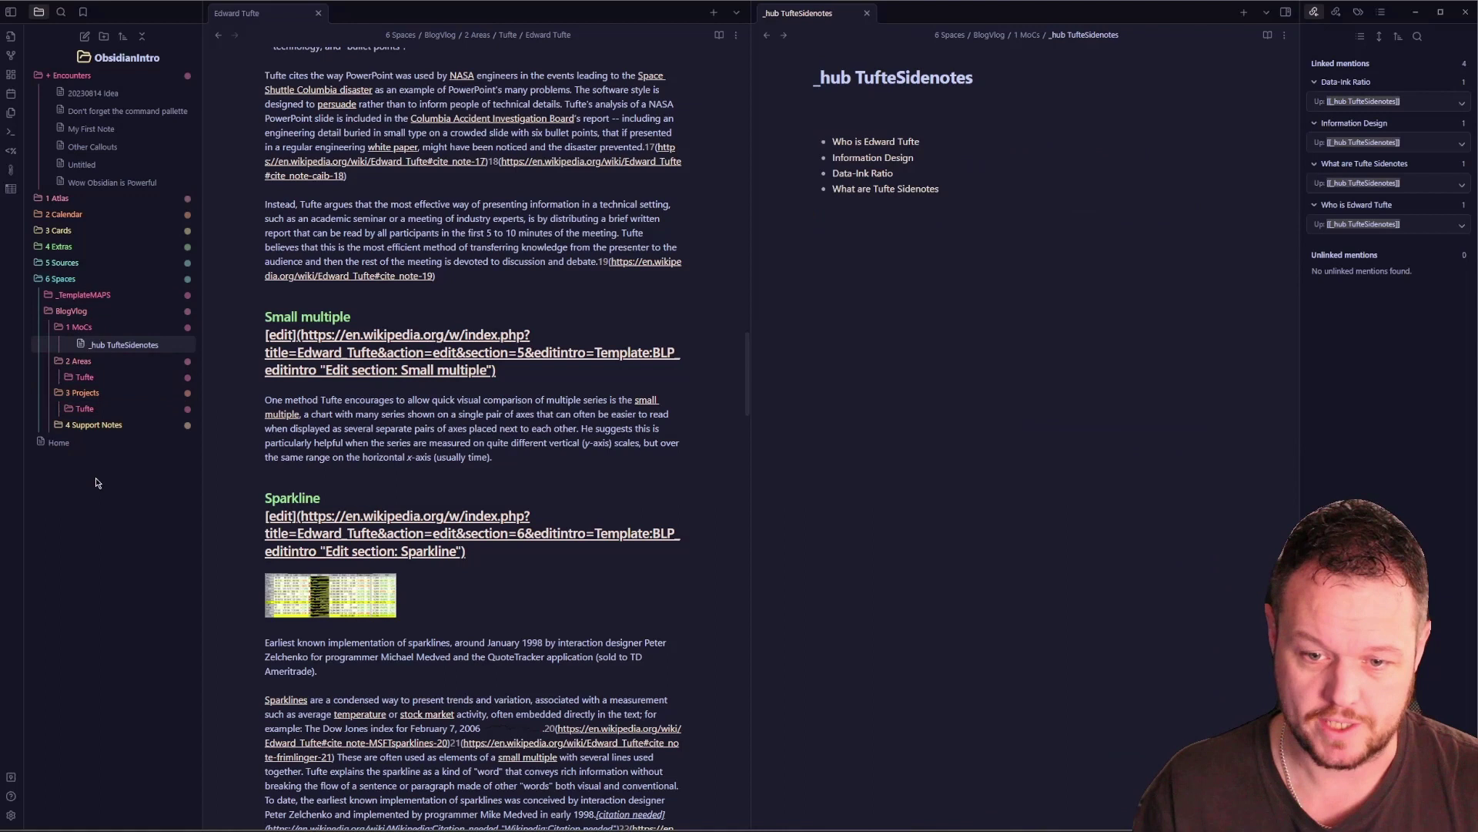
{"action": "right_click", "coordinate": [91, 410]}
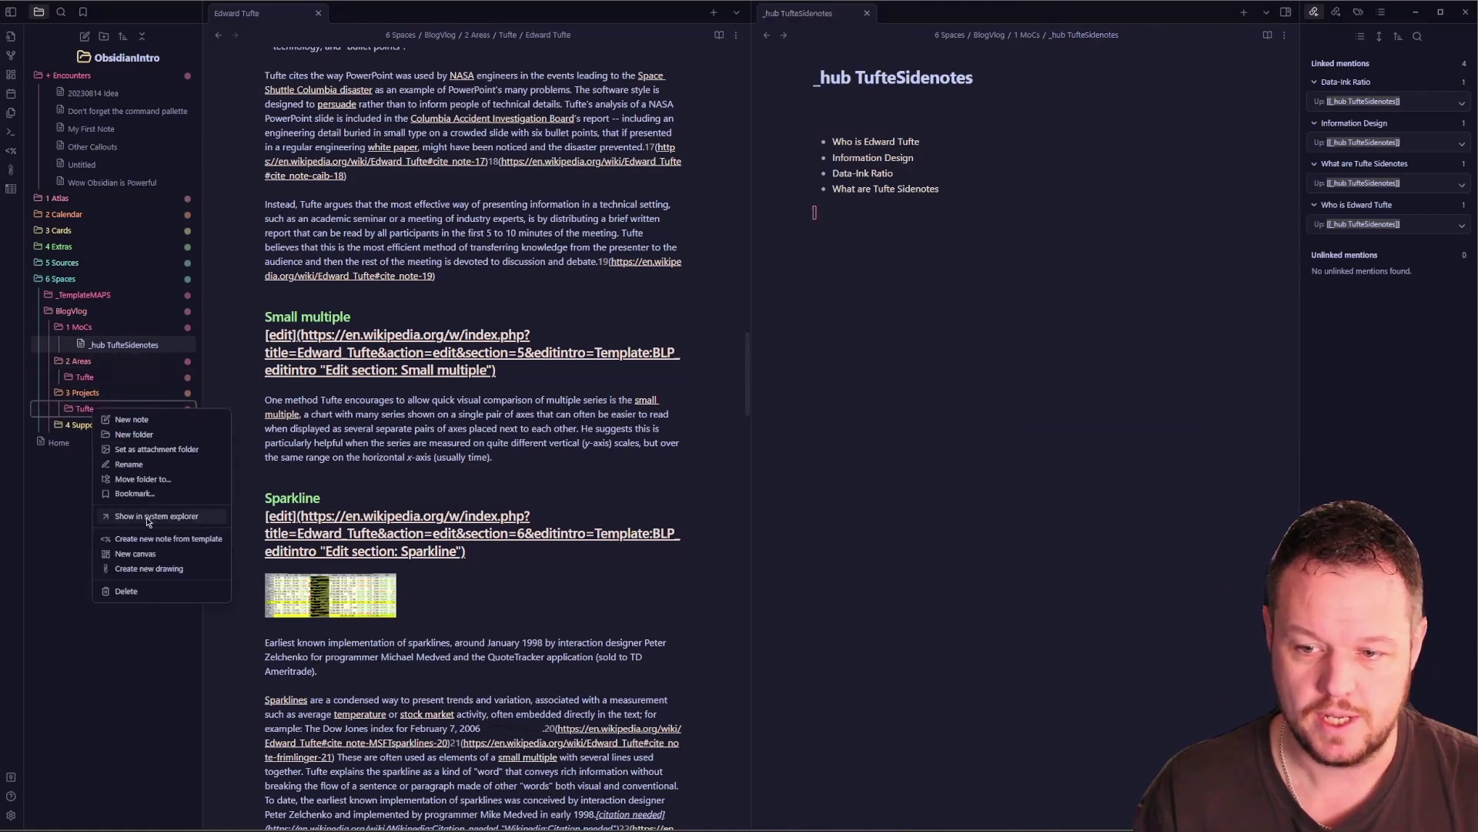
- Create a new canvas in 3 Projects/Tufte, close the Edward Tufte tab, and expand 2 Areas/Tufte
{"action": "left_click", "coordinate": [143, 554]}
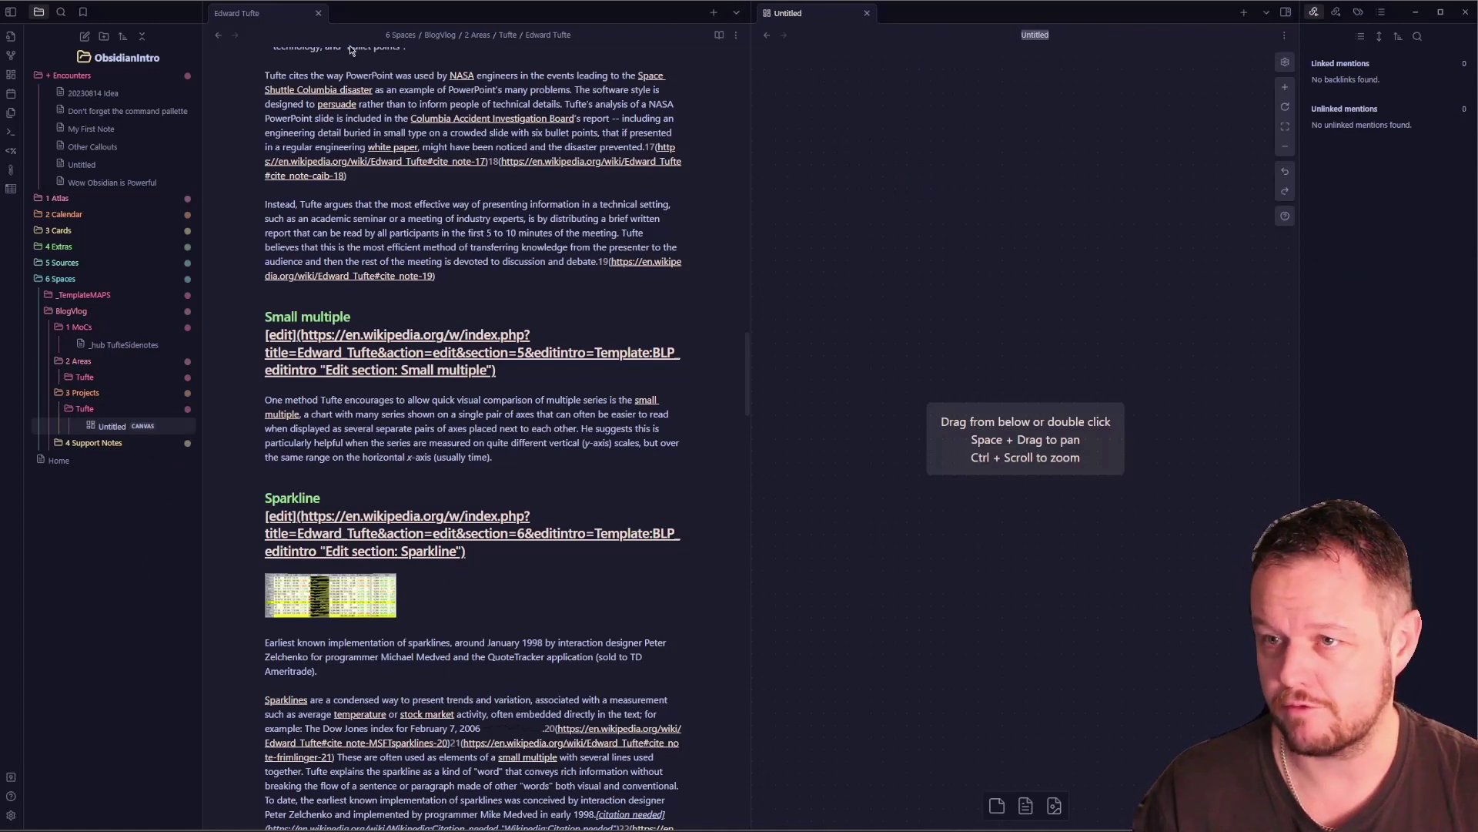
{"action": "left_click", "coordinate": [318, 14]}
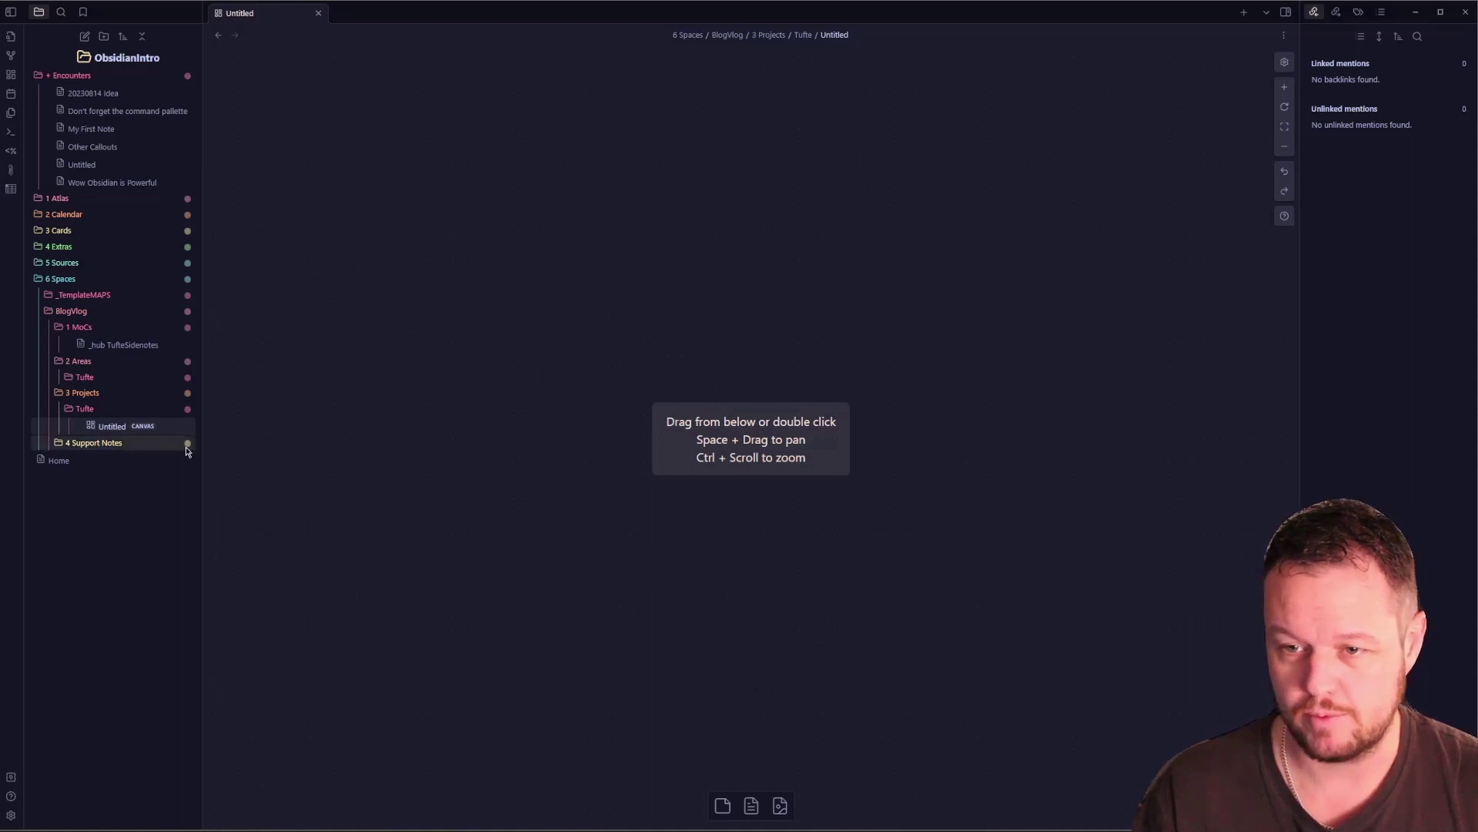
{"action": "left_click", "coordinate": [94, 376]}
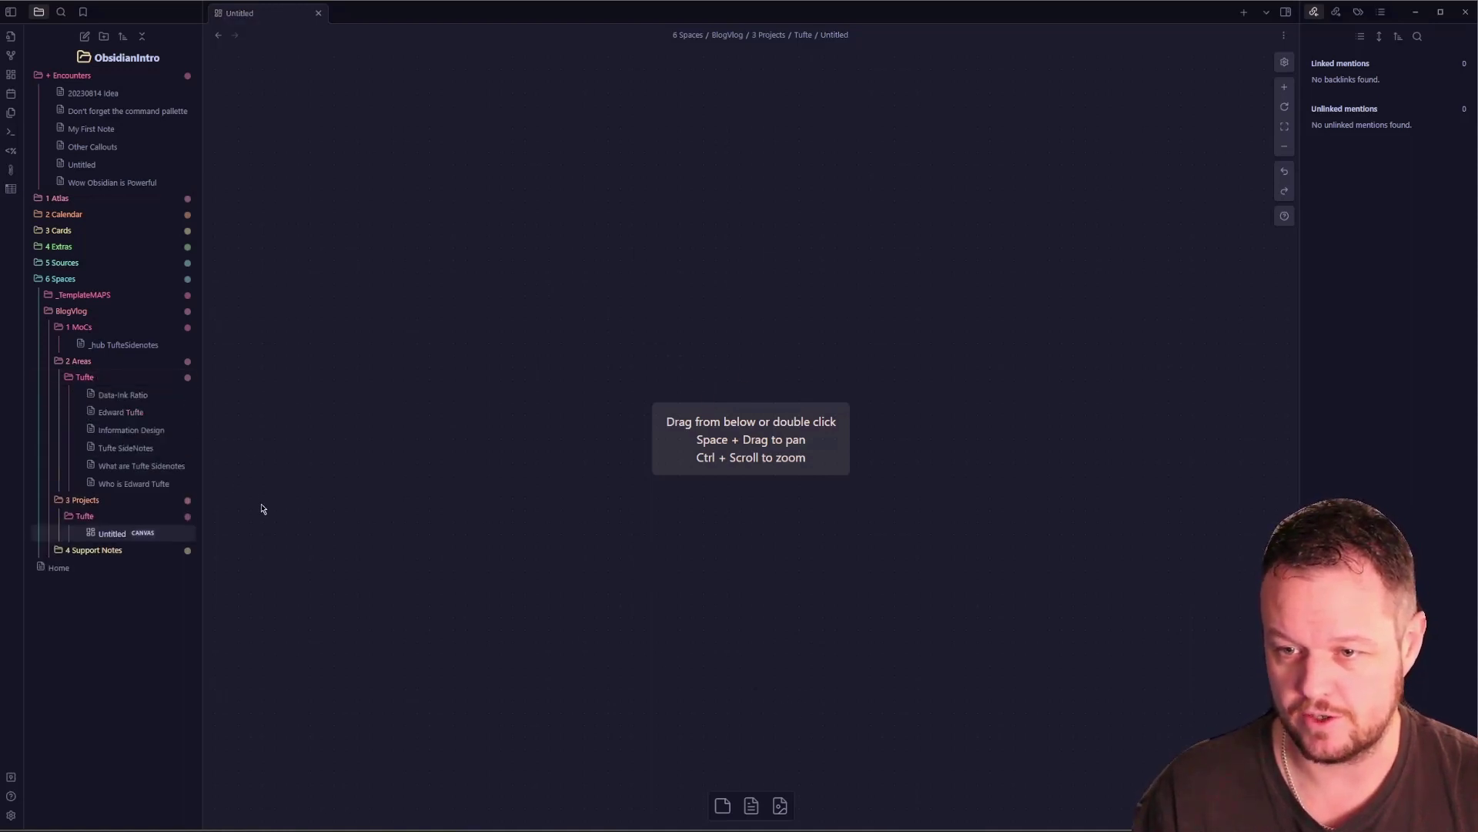
- Add Edward Tufte, Tufte SideNotes and What are Tufte Sidenotes cards to the canvas, raising the last
{"action": "left_click_drag", "start_coordinate": [121, 412], "coordinate": [524, 361]}
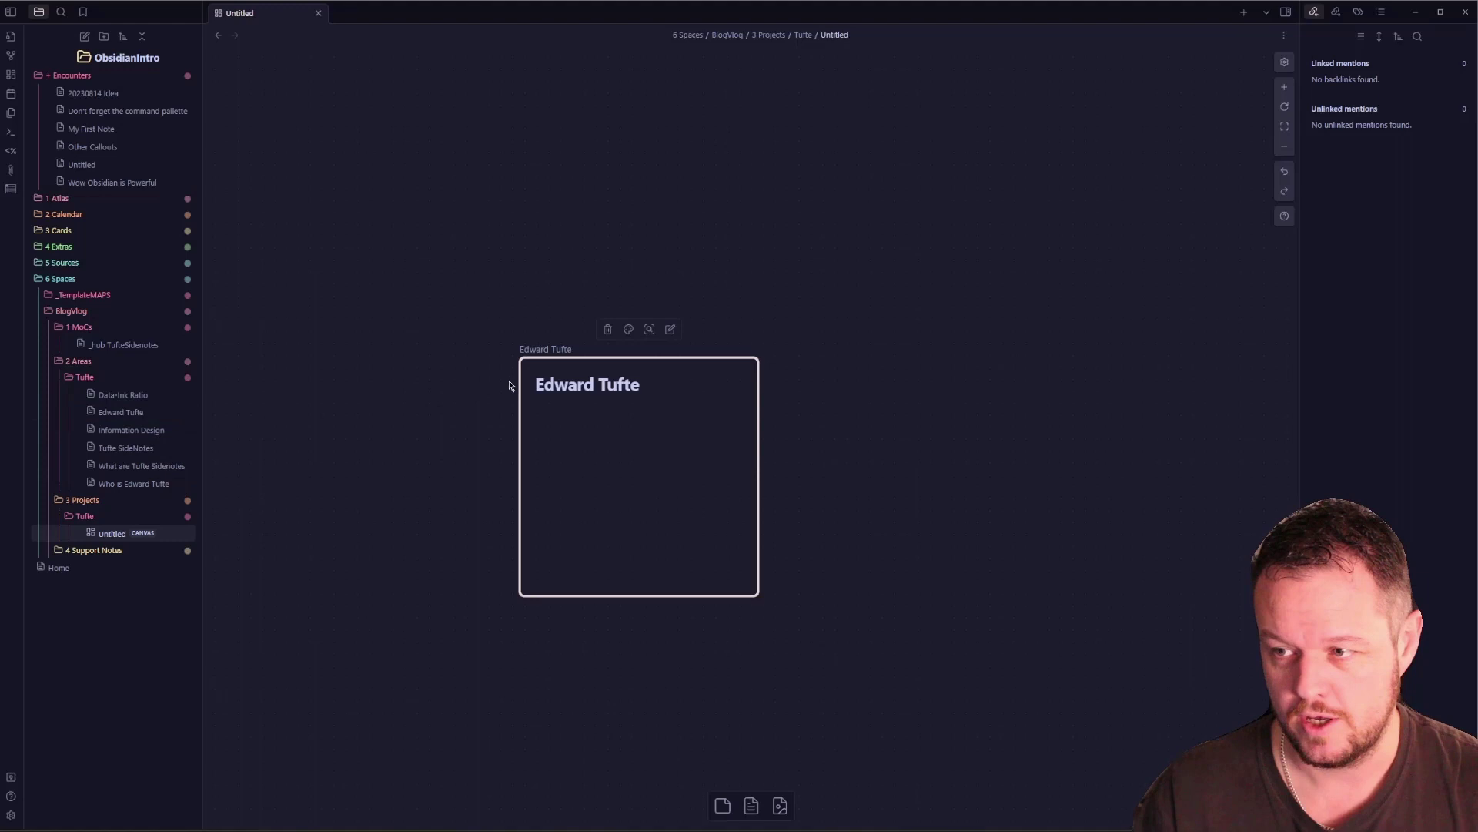
{"action": "left_click_drag", "start_coordinate": [126, 448], "coordinate": [877, 251]}
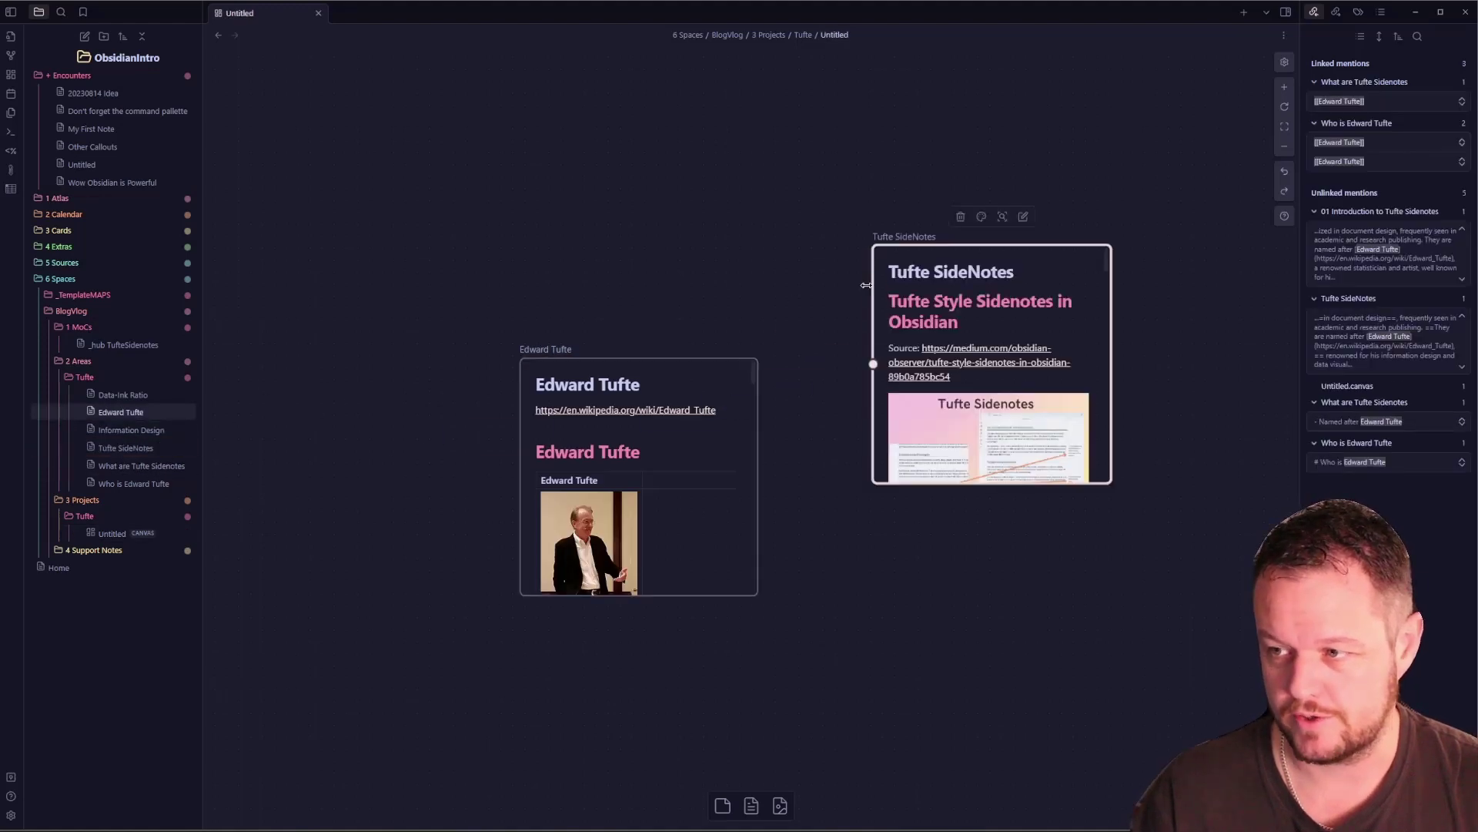
{"action": "left_click_drag", "start_coordinate": [148, 465], "coordinate": [501, 250]}
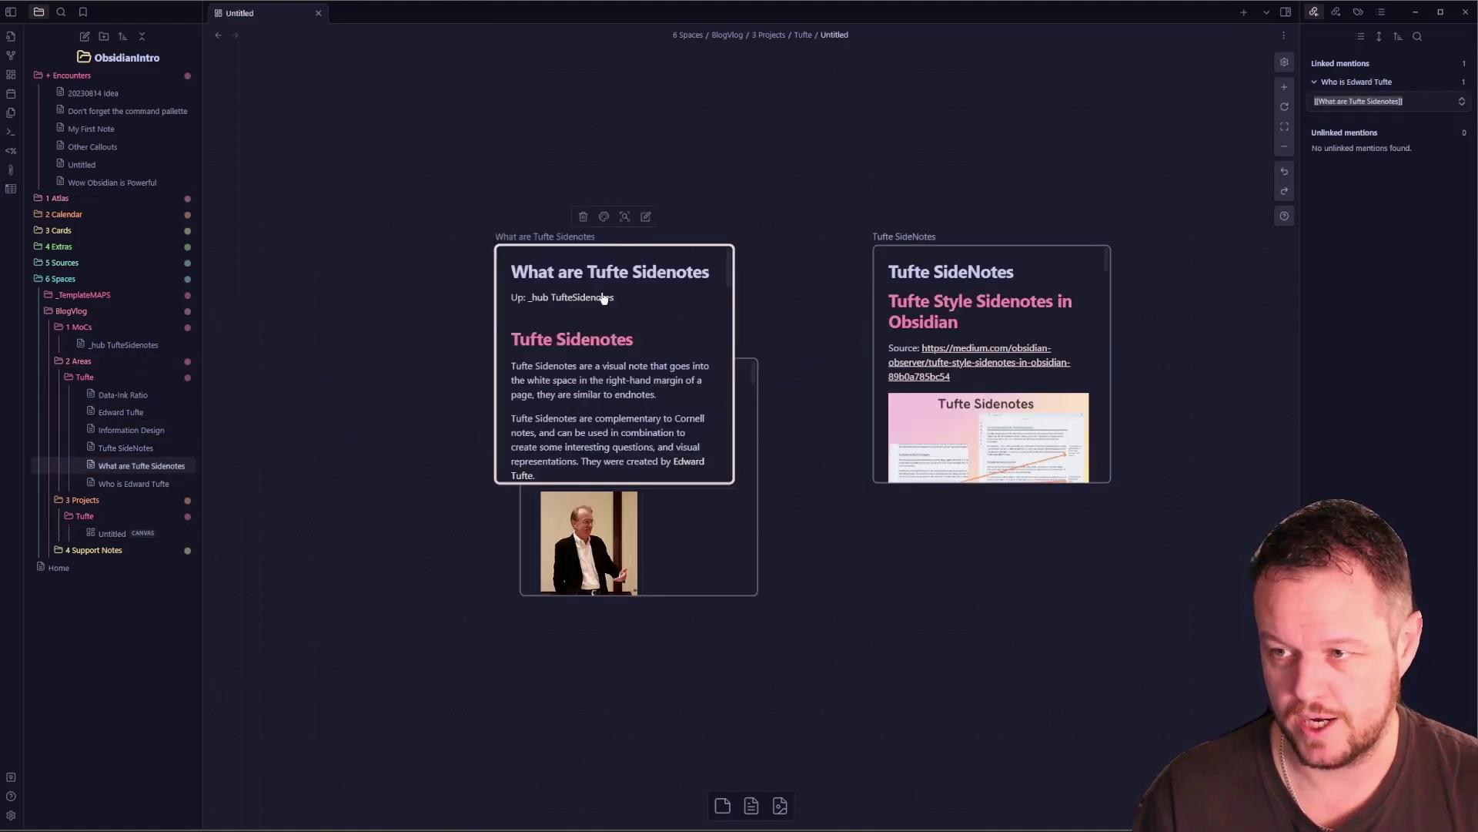
{"action": "left_click_drag", "start_coordinate": [635, 256], "coordinate": [711, 91]}
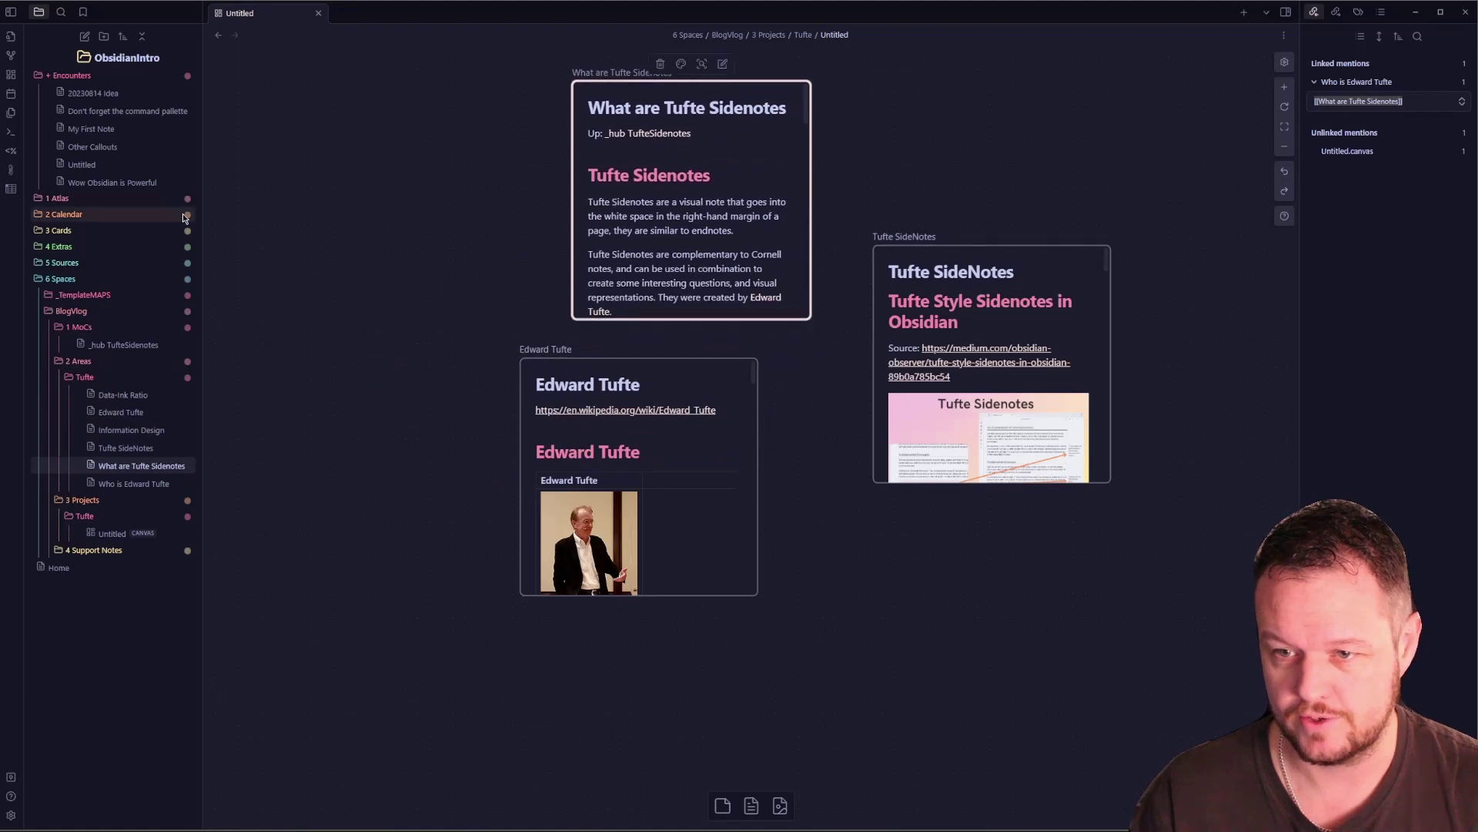
{"action": "left_click", "coordinate": [114, 414]}
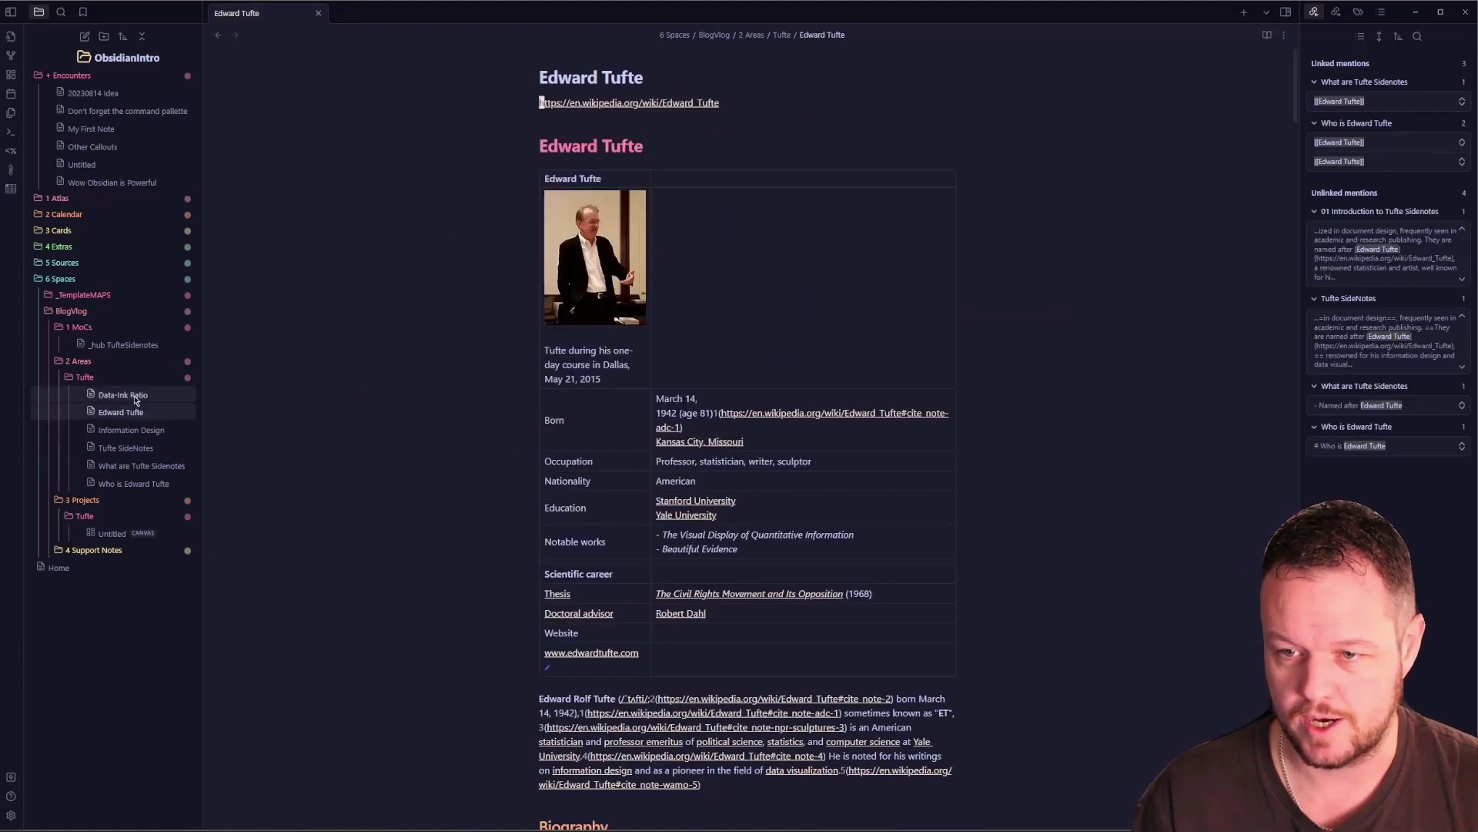
{"action": "key", "text": "ctrl+alt+Left"}
- Add Data-Ink Ratio, Information Design and Who is Edward Tufte cards and arrange them around the others
{"action": "left_click_drag", "start_coordinate": [107, 395], "coordinate": [359, 339]}
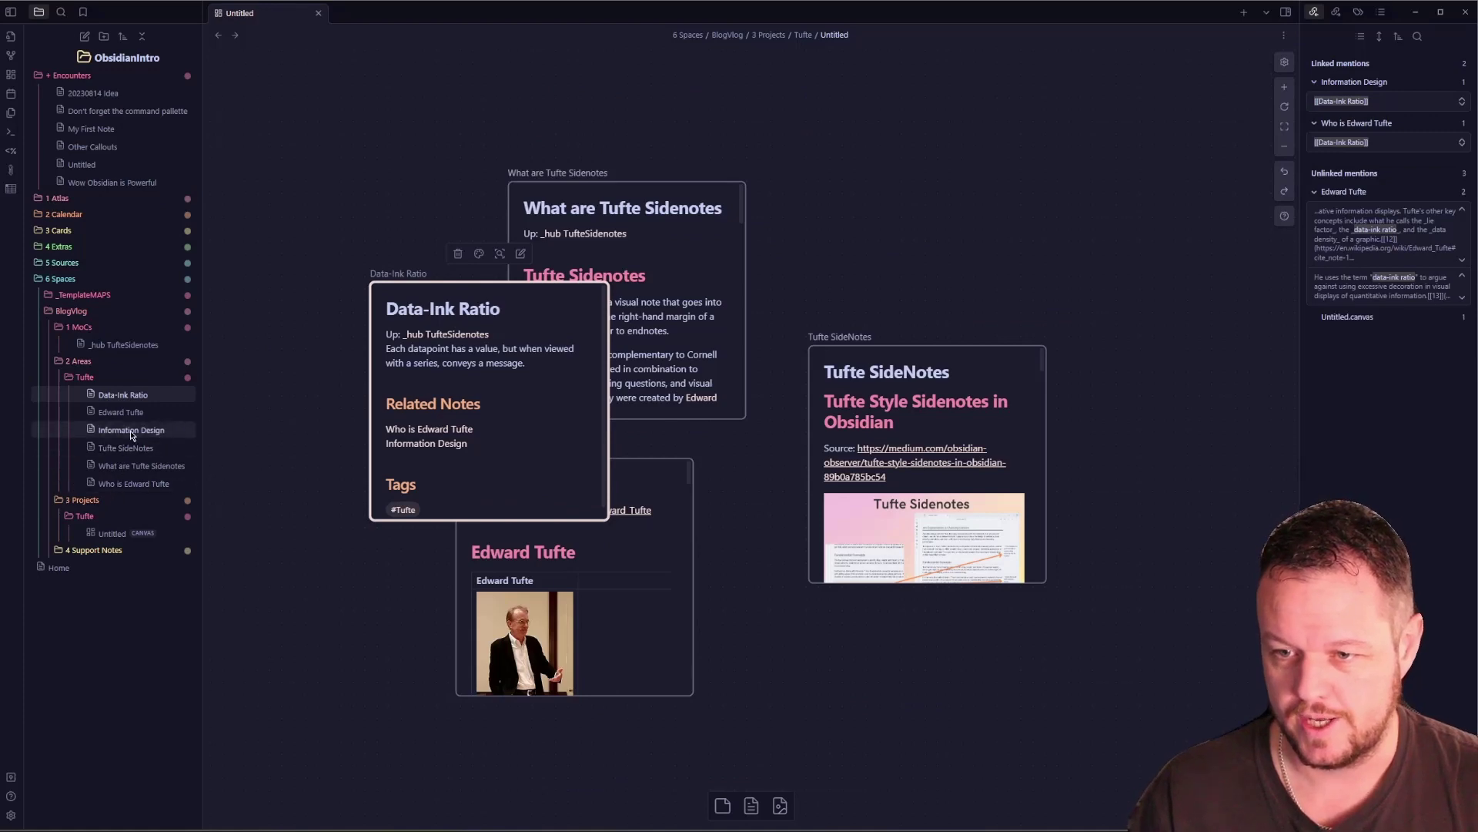
{"action": "left_click_drag", "start_coordinate": [131, 429], "coordinate": [943, 185]}
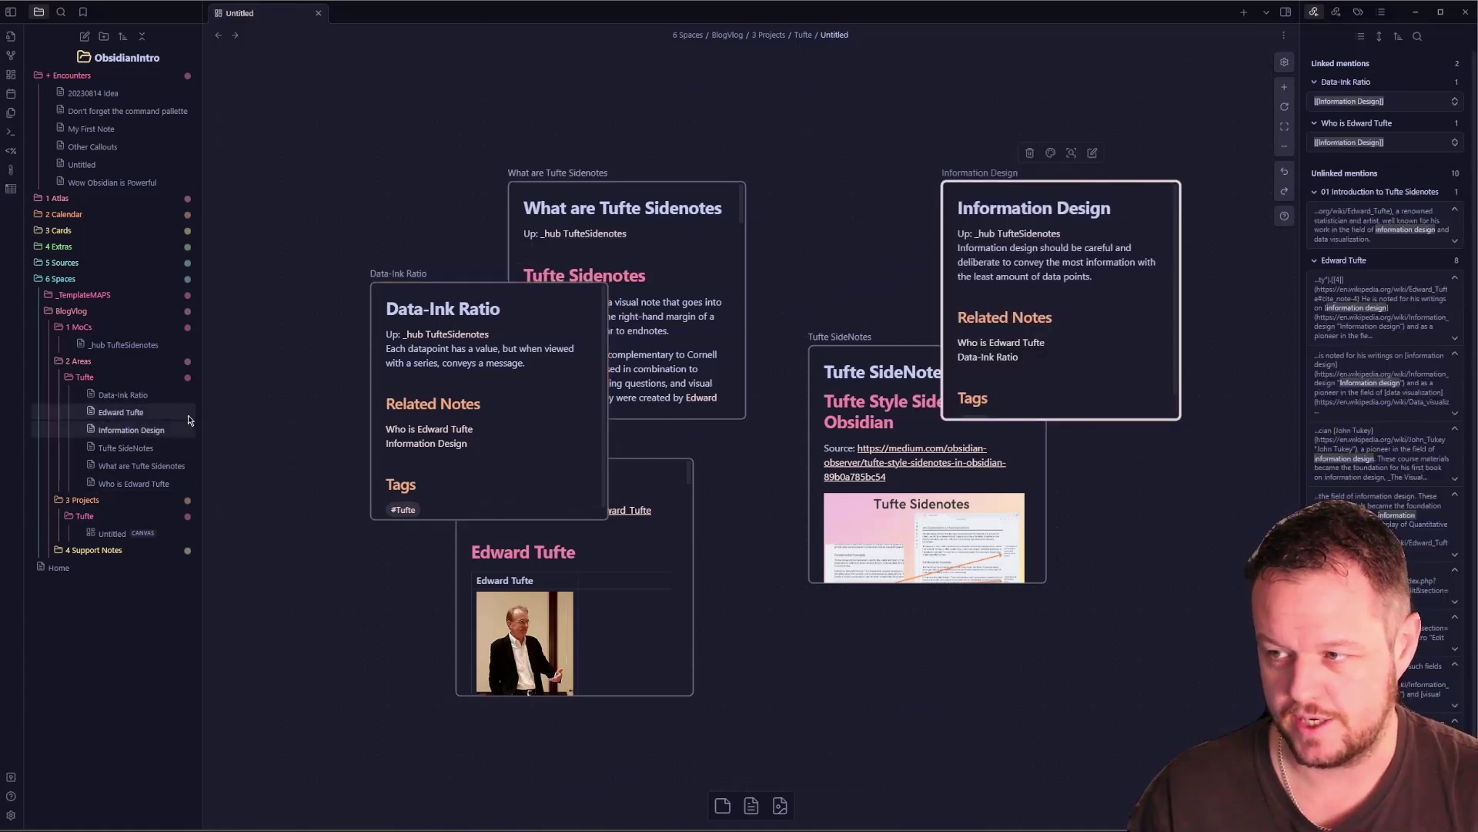
{"action": "mouse_move", "coordinate": [492, 297]}
{"action": "left_mouse_down"}
{"action": "mouse_move", "coordinate": [362, 266]}
{"action": "mouse_move", "coordinate": [333, 147]}
{"action": "left_mouse_up"}
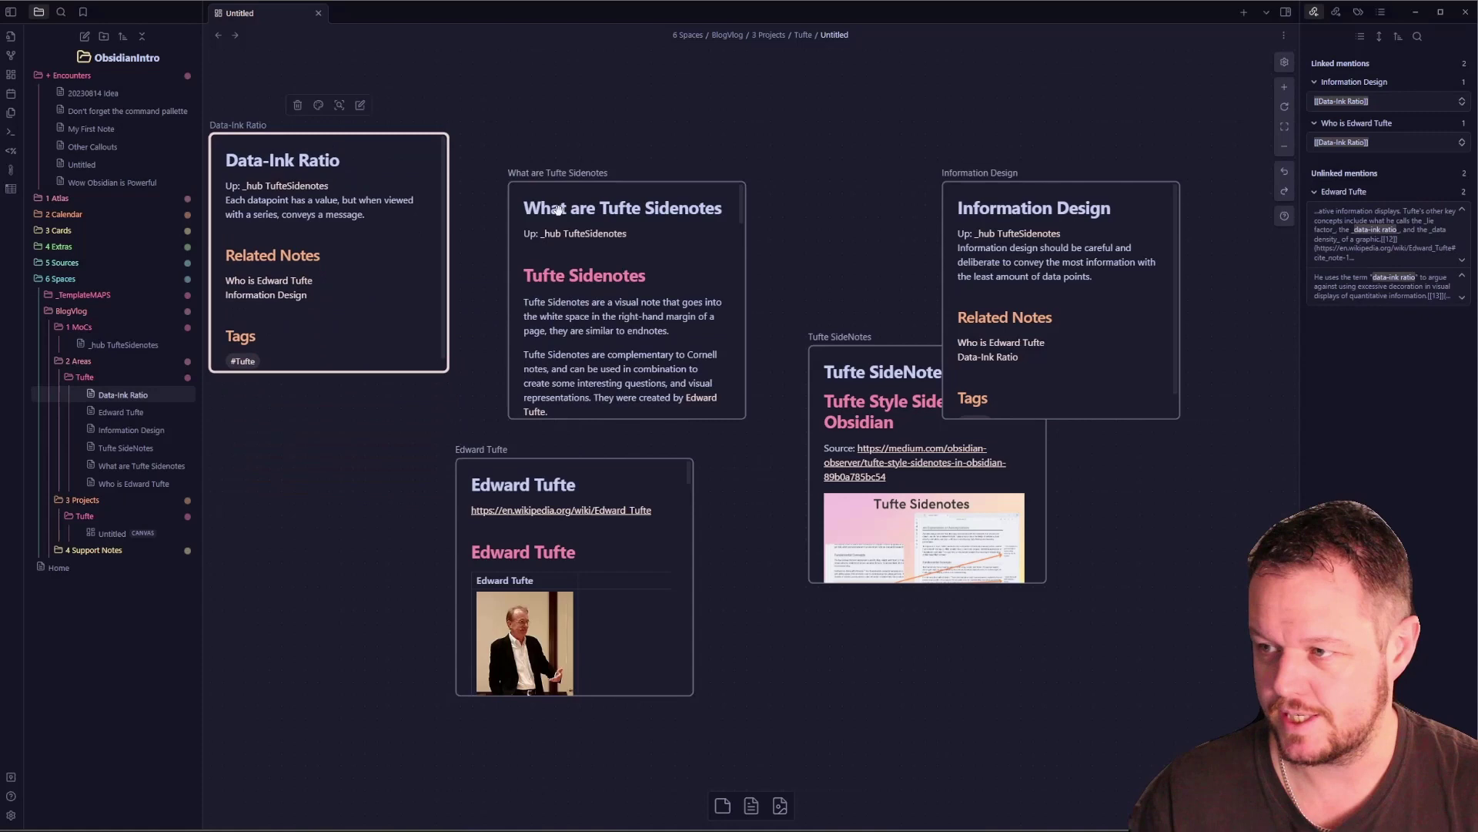
{"action": "left_click_drag", "start_coordinate": [1111, 224], "coordinate": [987, 128]}
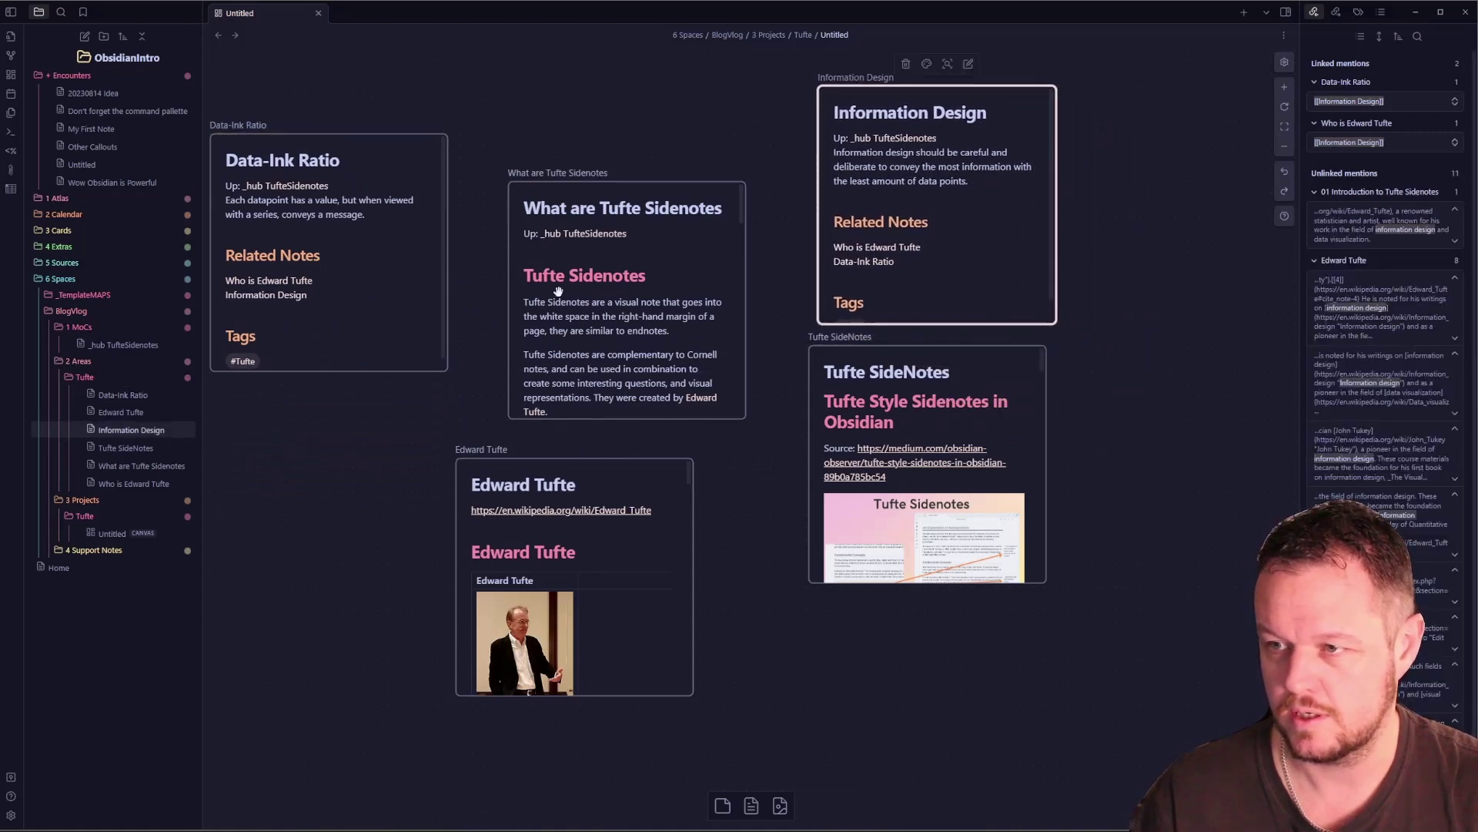
{"action": "left_click_drag", "start_coordinate": [134, 483], "coordinate": [818, 685]}
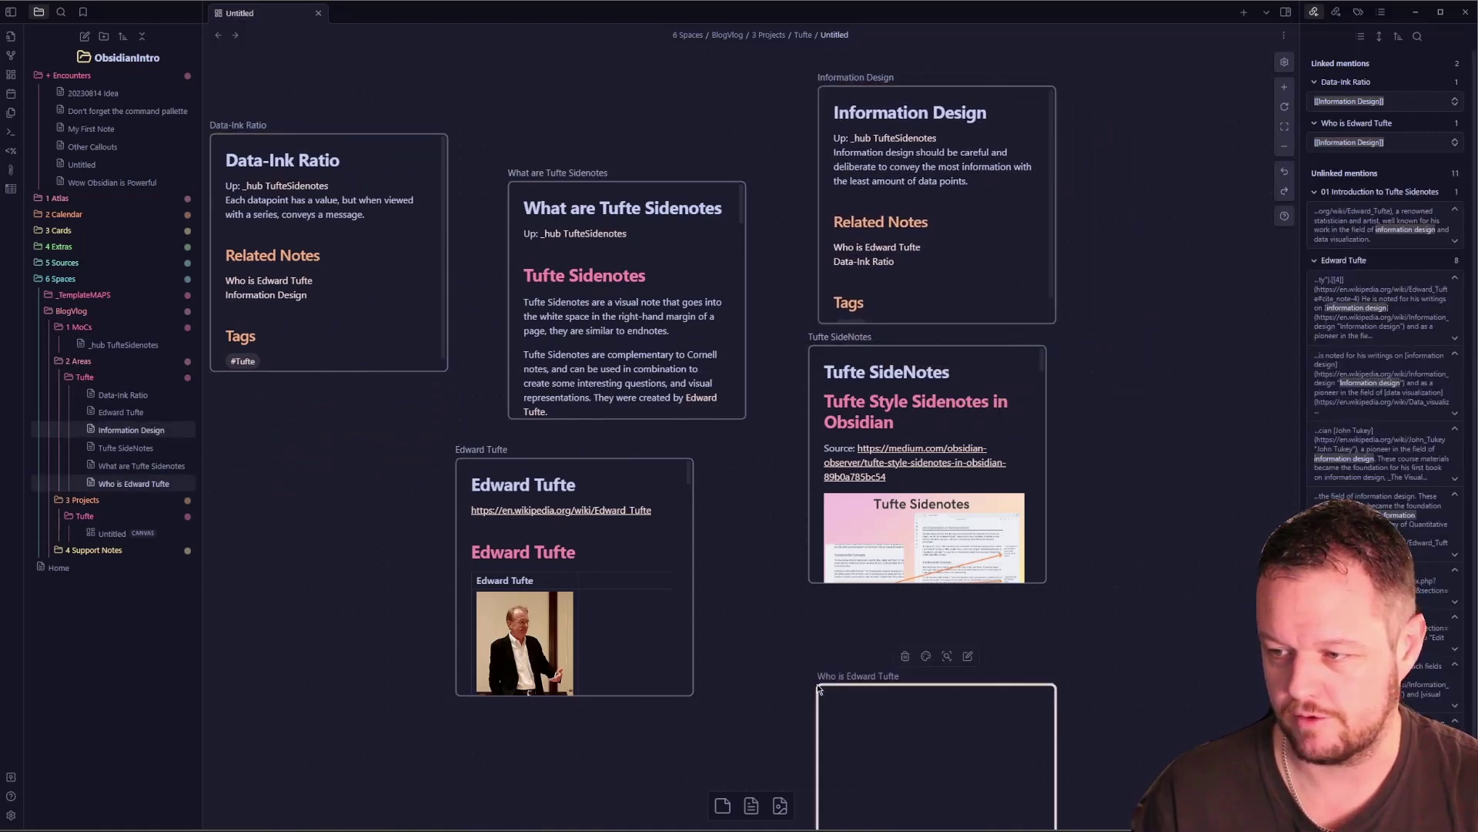
{"action": "scroll", "coordinate": [739, 585], "scroll_direction": "down", "scroll_amount": 4}
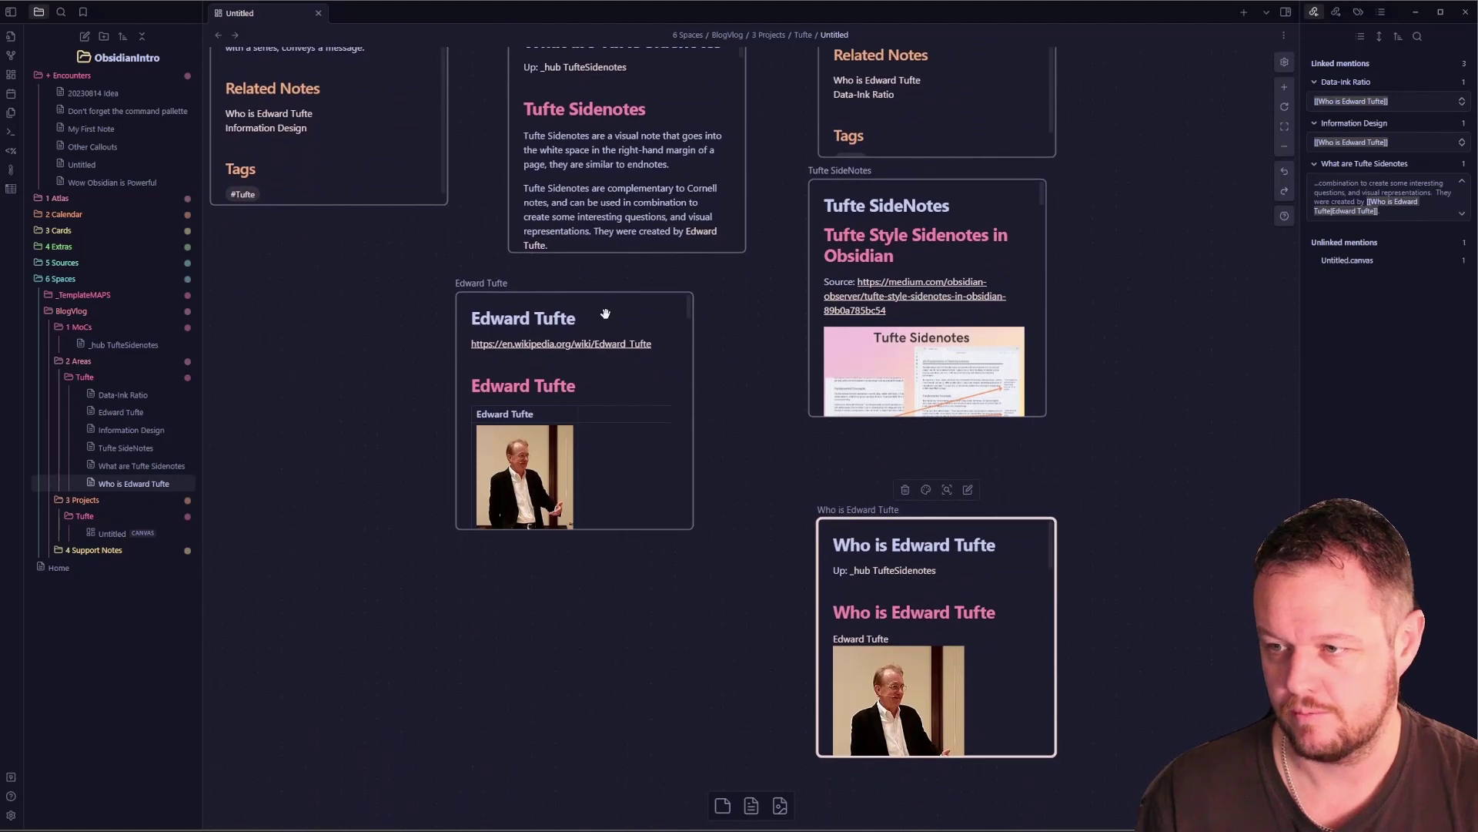
{"action": "left_click_drag", "start_coordinate": [606, 339], "coordinate": [539, 566]}
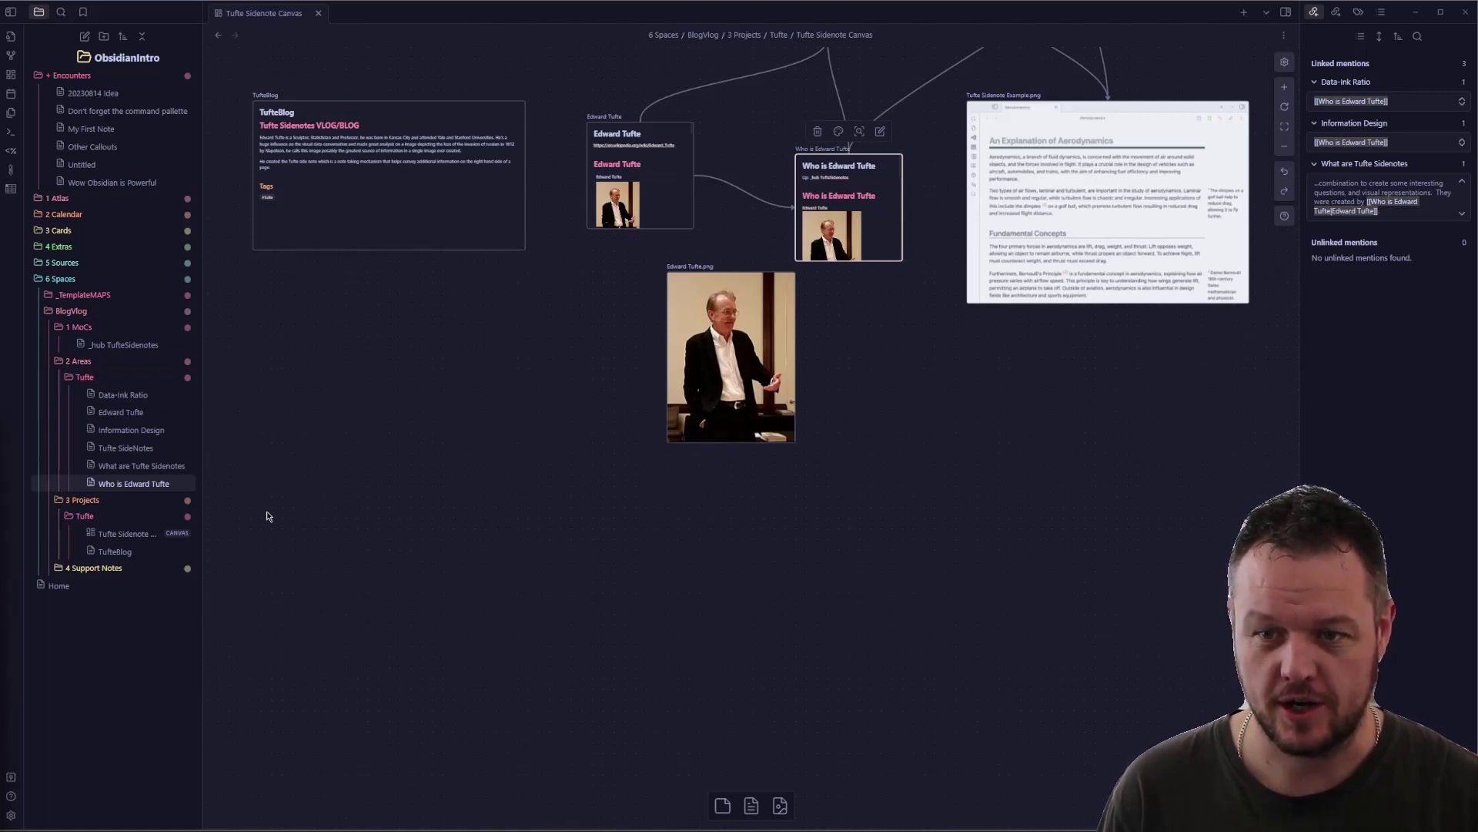
{"action": "mouse_move", "coordinate": [85, 377]}
{"action": "left_mouse_down"}
{"action": "mouse_move", "coordinate": [522, 518]}
{"action": "mouse_move", "coordinate": [1179, 670]}
{"action": "left_mouse_up"}
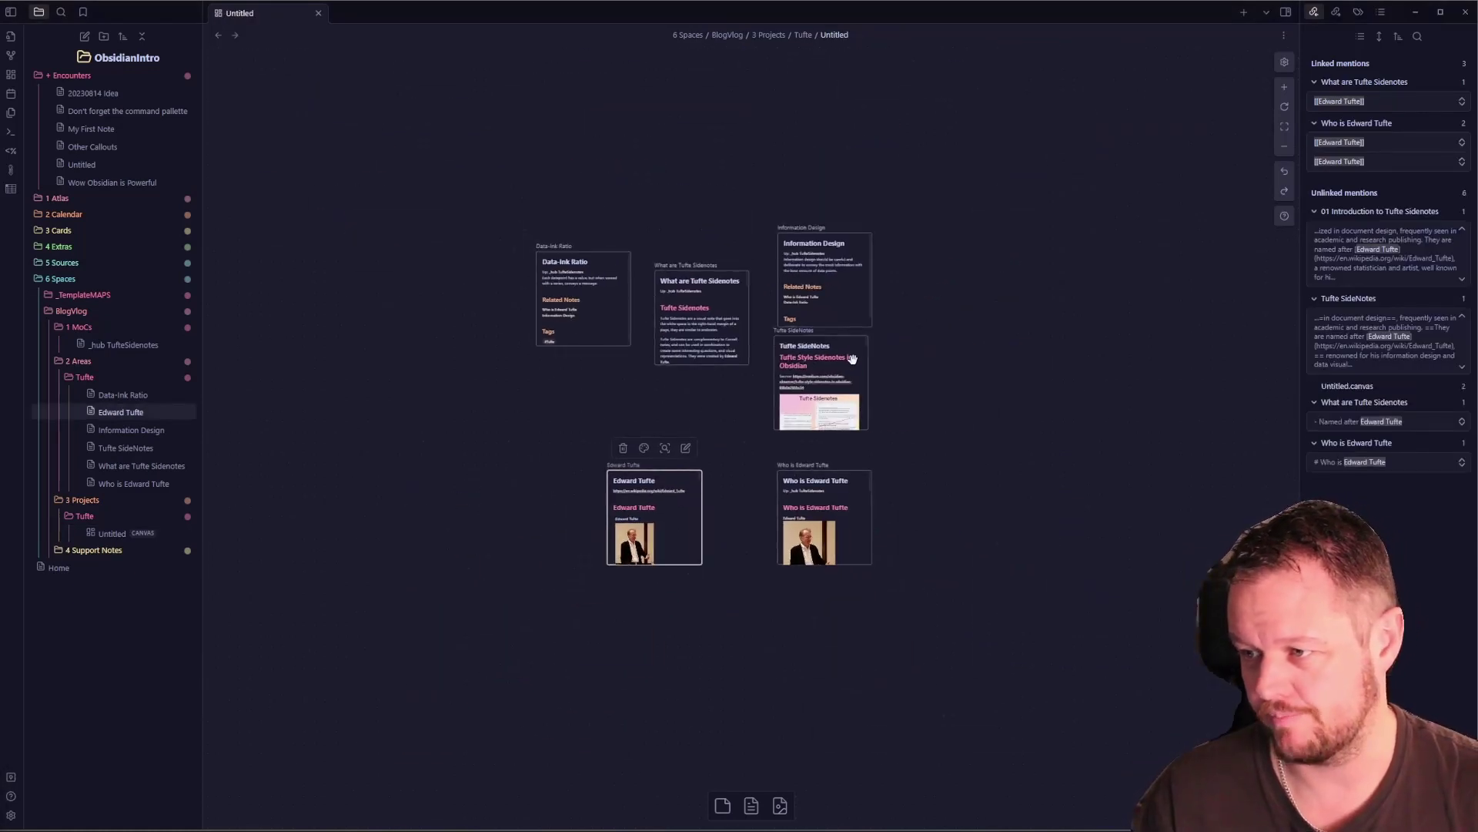
- Arrange the Tufte SideNotes, Information Design and What are Tufte Sidenotes cards and chain them with arrows
{"action": "left_click_drag", "start_coordinate": [852, 359], "coordinate": [1031, 295]}
{"action": "left_click_drag", "start_coordinate": [816, 254], "coordinate": [788, 197]}
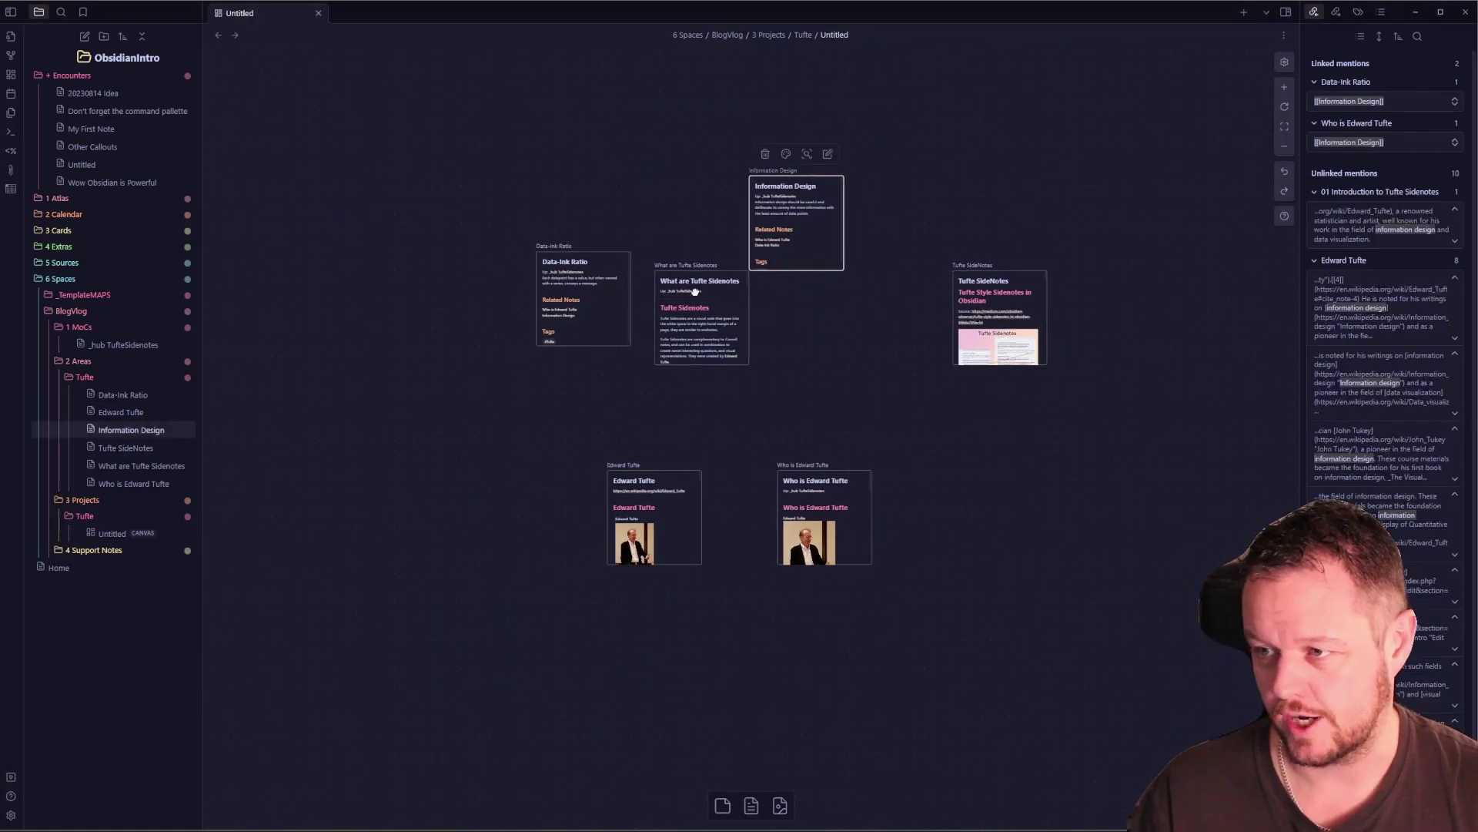
{"action": "mouse_move", "coordinate": [695, 291]}
{"action": "left_mouse_down"}
{"action": "mouse_move", "coordinate": [789, 338]}
{"action": "mouse_move", "coordinate": [765, 339]}
{"action": "left_mouse_up"}
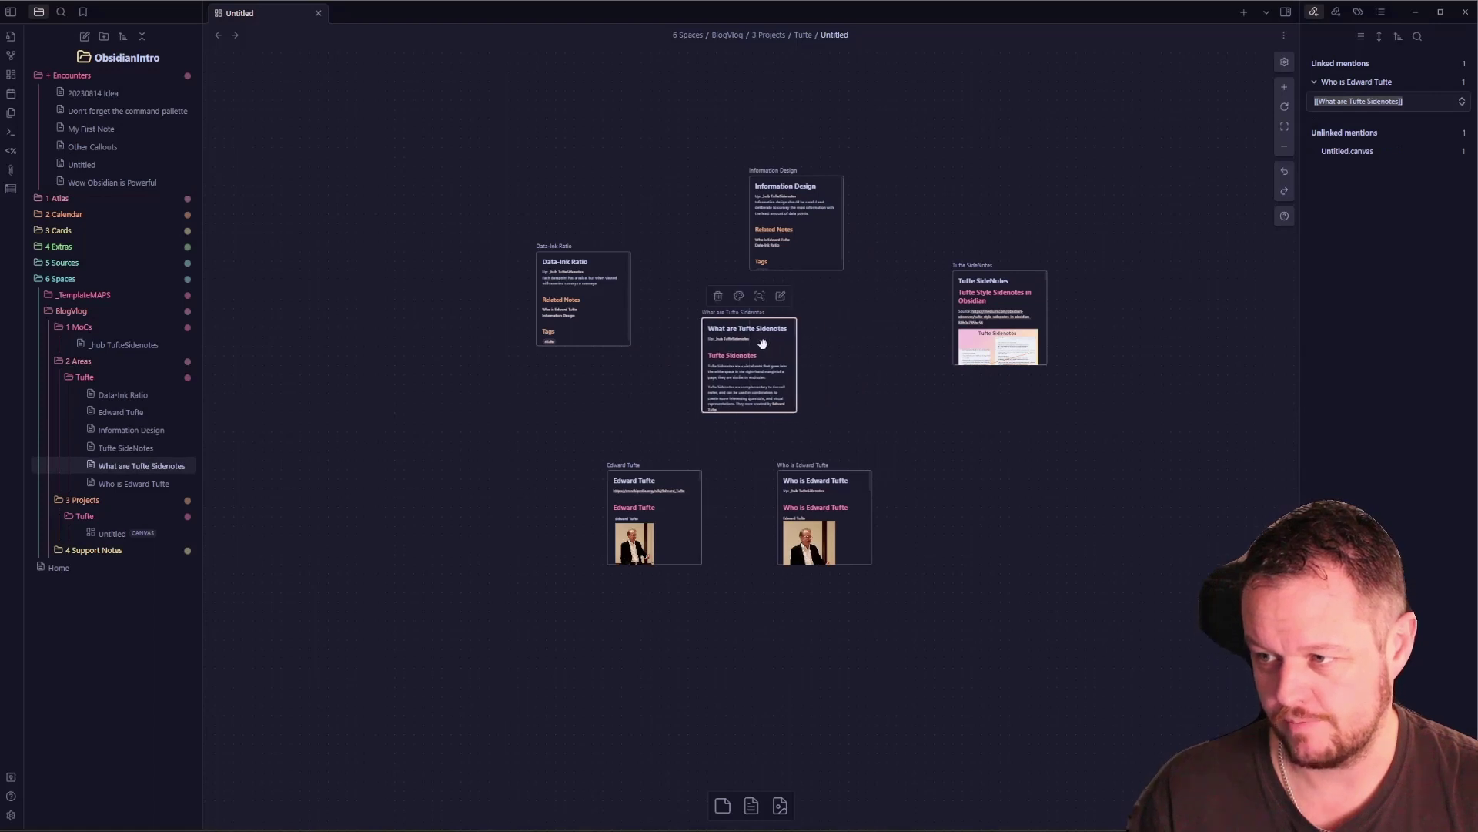
{"action": "left_click_drag", "start_coordinate": [599, 270], "coordinate": [622, 289]}
{"action": "left_click_drag", "start_coordinate": [763, 339], "coordinate": [786, 358]}
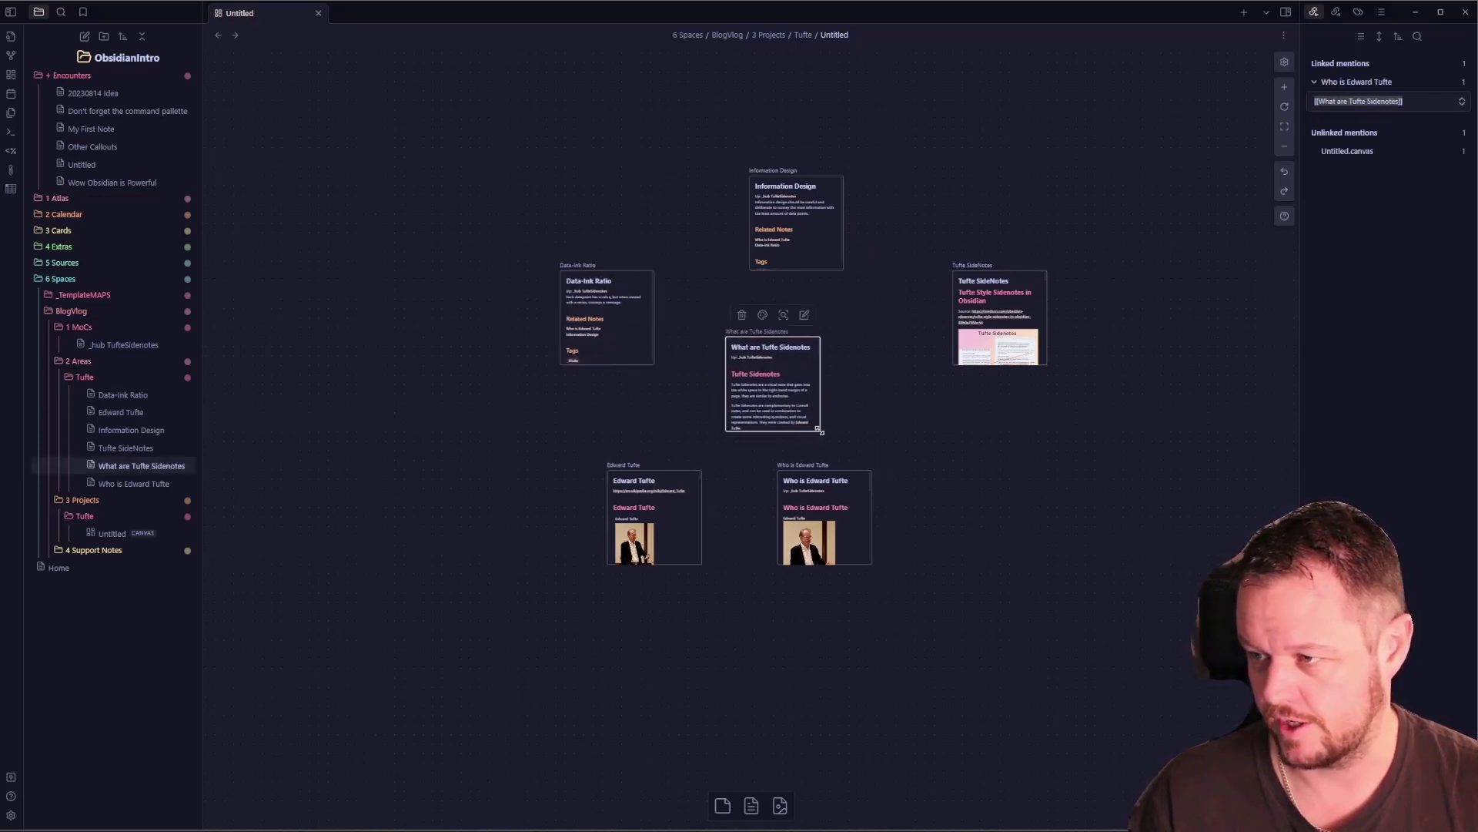
{"action": "left_click_drag", "start_coordinate": [952, 322], "coordinate": [819, 390]}
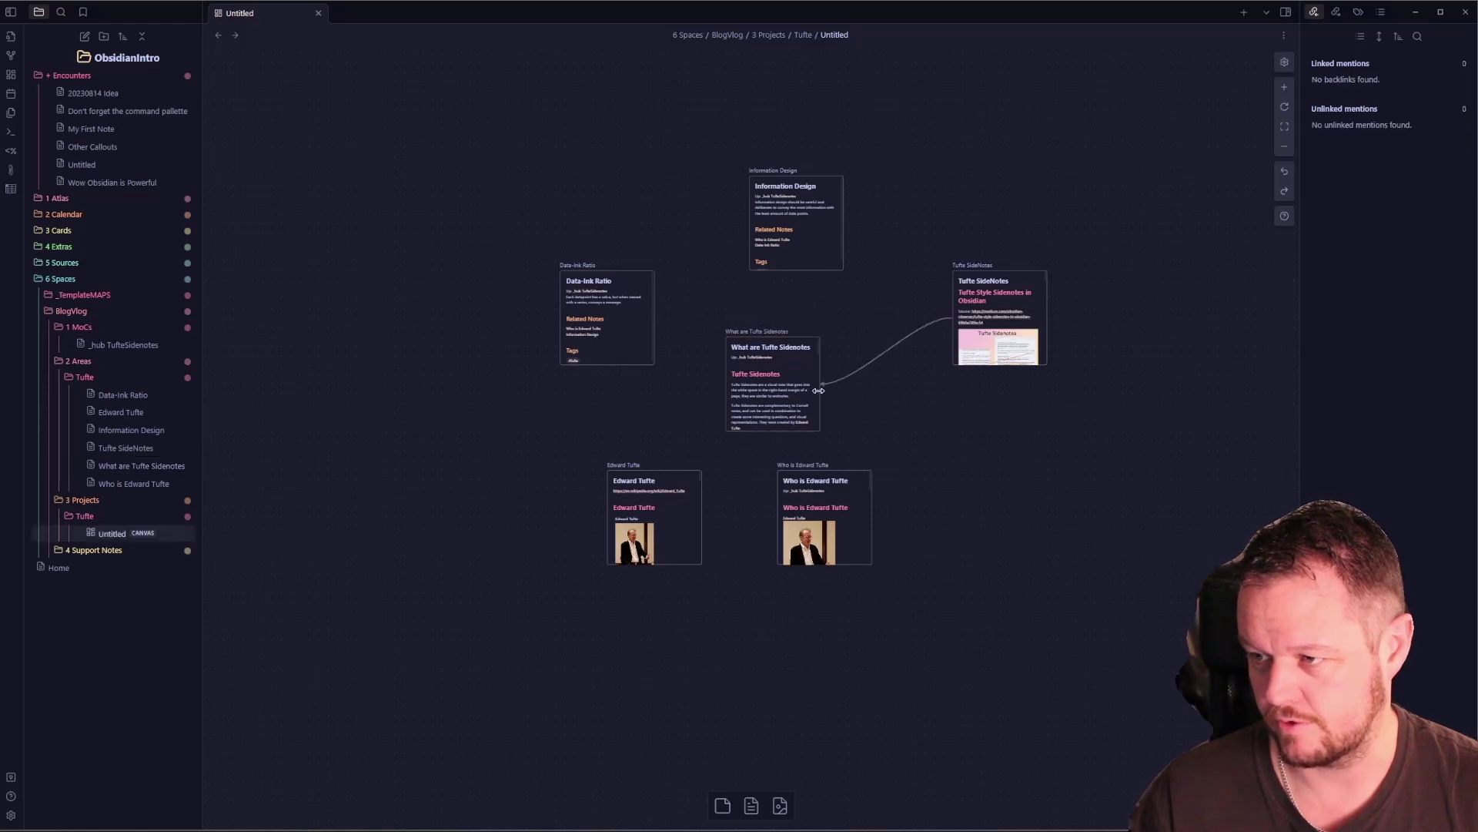
{"action": "left_click_drag", "start_coordinate": [774, 337], "coordinate": [800, 267]}
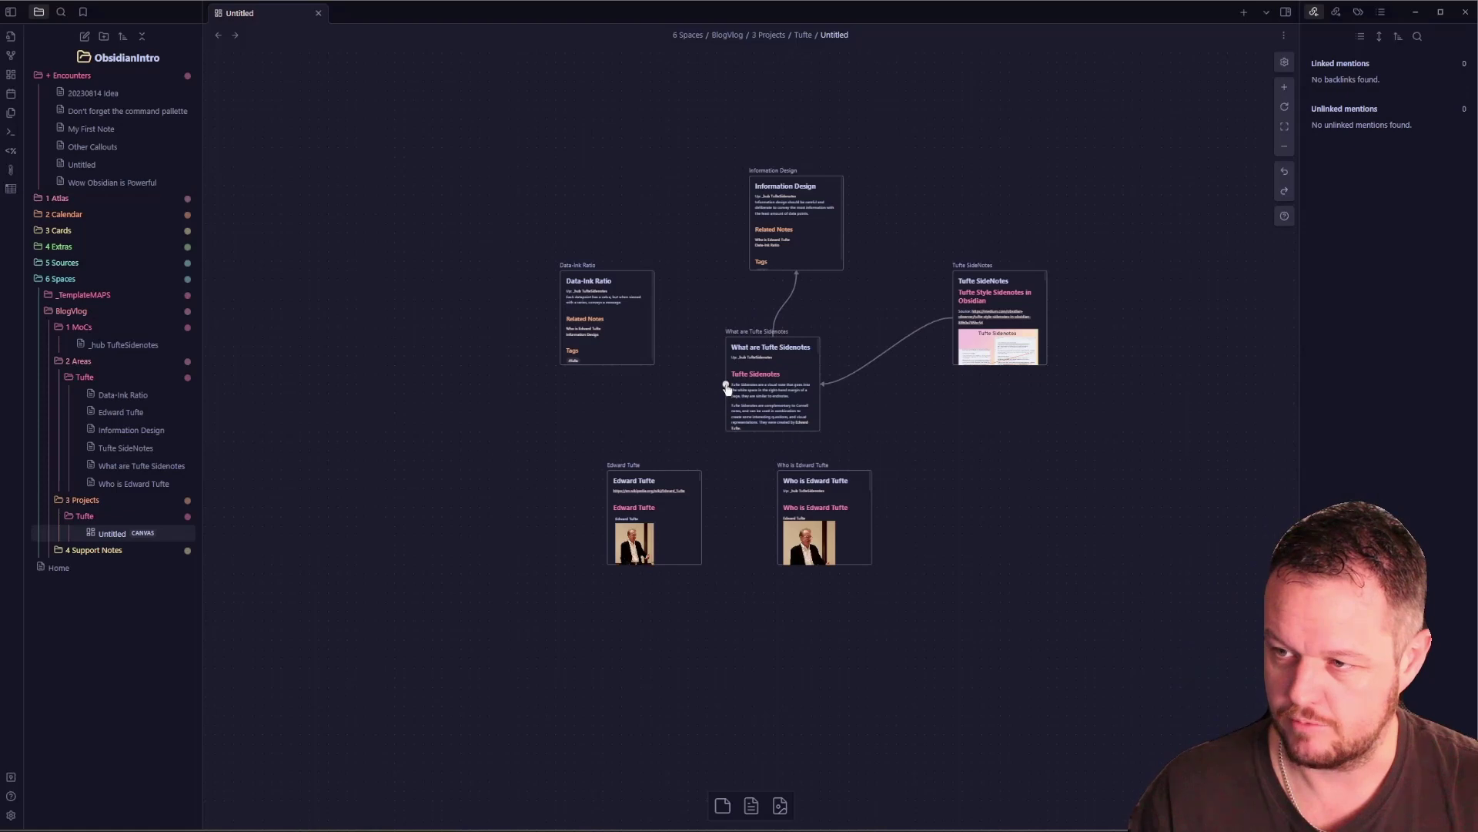
- Link Information Design to Data-Ink Ratio and reposition both cards above the sidenotes card
{"action": "left_click_drag", "start_coordinate": [594, 308], "coordinate": [617, 165]}
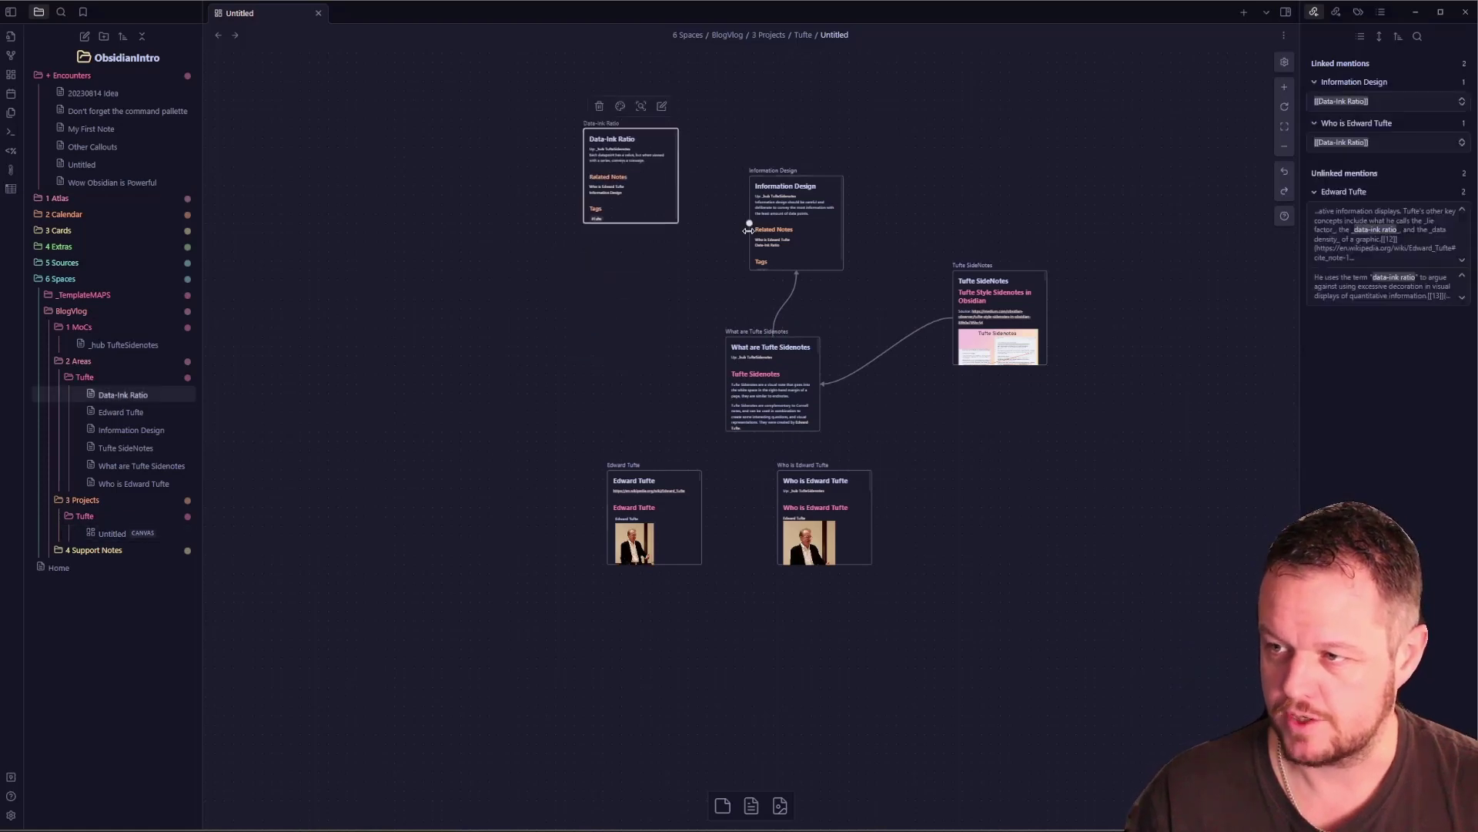
{"action": "left_click_drag", "start_coordinate": [749, 227], "coordinate": [677, 182]}
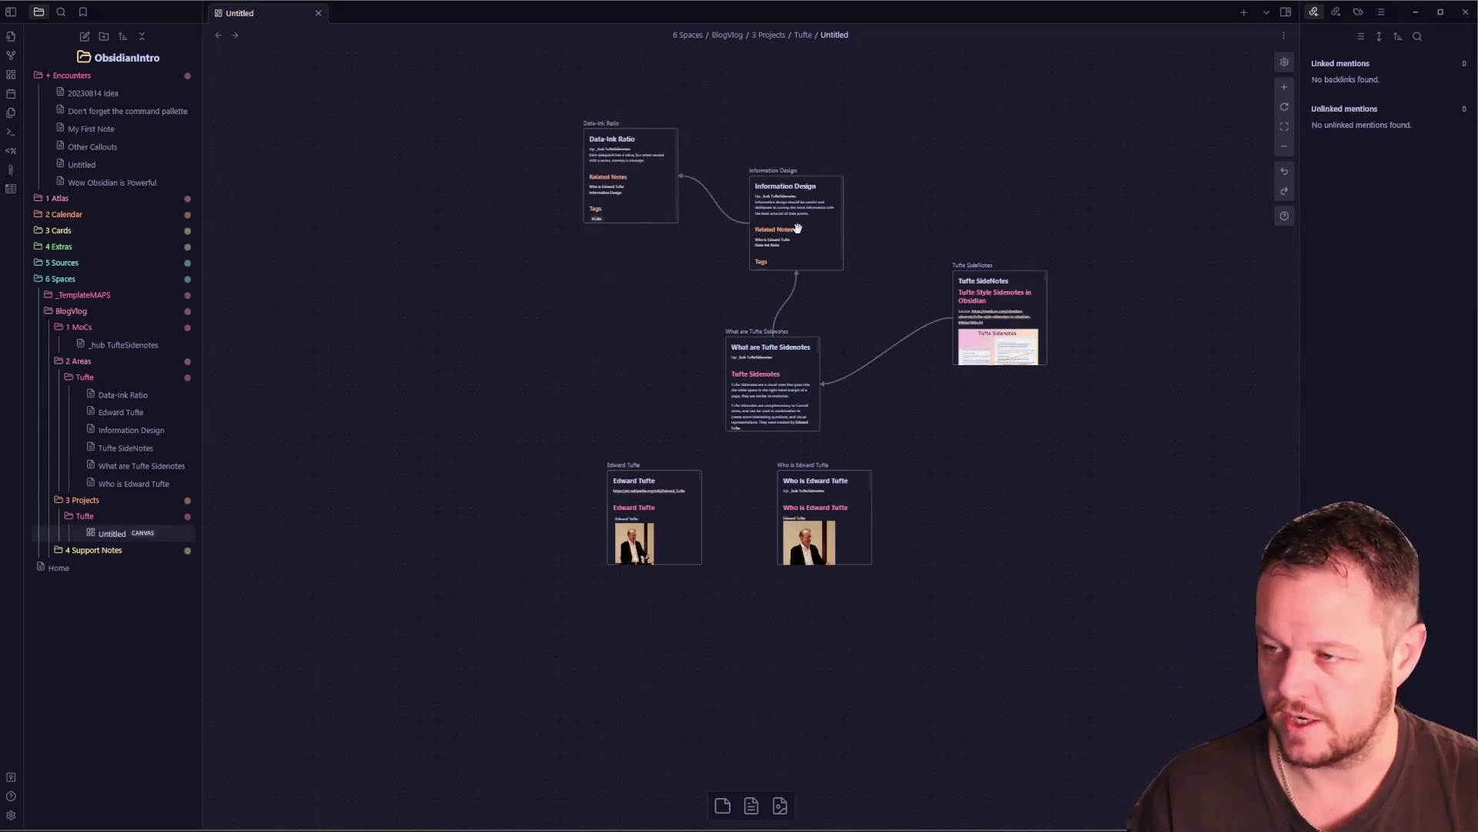
{"action": "left_click_drag", "start_coordinate": [798, 228], "coordinate": [595, 370]}
{"action": "mouse_move", "coordinate": [624, 177]}
{"action": "left_mouse_down"}
{"action": "mouse_move", "coordinate": [387, 239]}
{"action": "mouse_move", "coordinate": [378, 272]}
{"action": "left_mouse_up"}
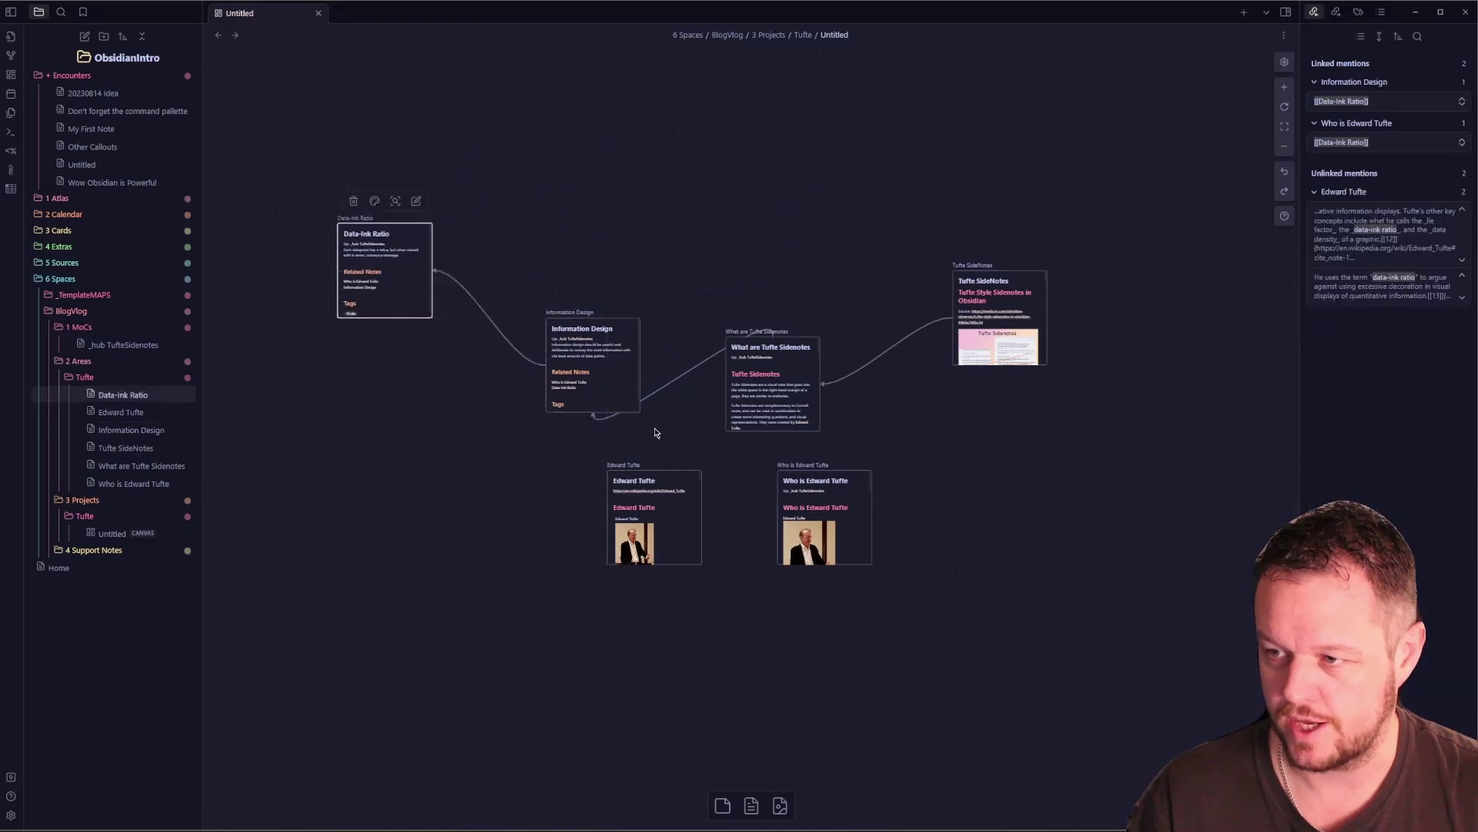
{"action": "left_click", "coordinate": [747, 657]}
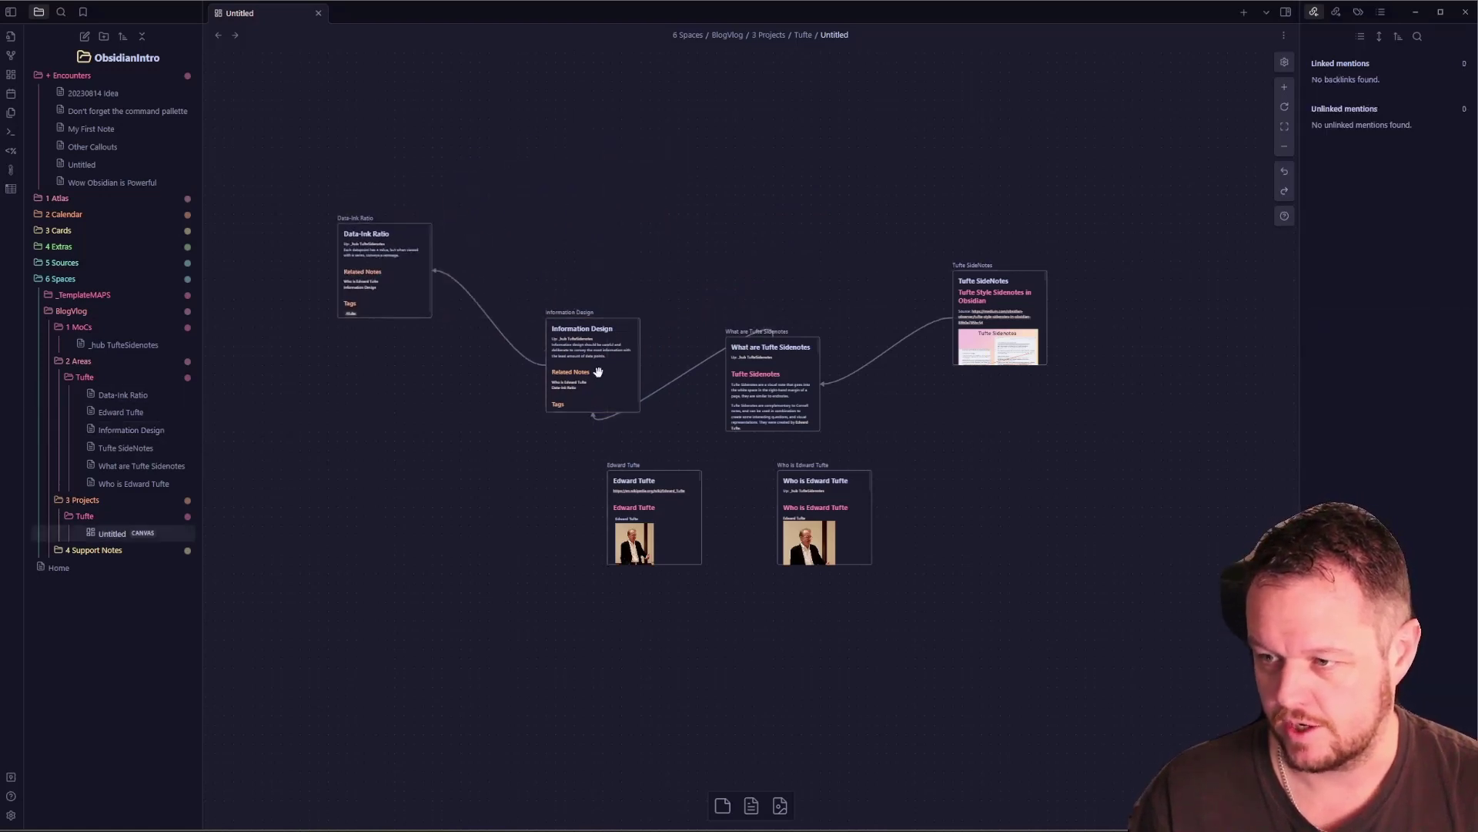
{"action": "left_click_drag", "start_coordinate": [599, 372], "coordinate": [620, 326]}
{"action": "left_click", "coordinate": [678, 331]}
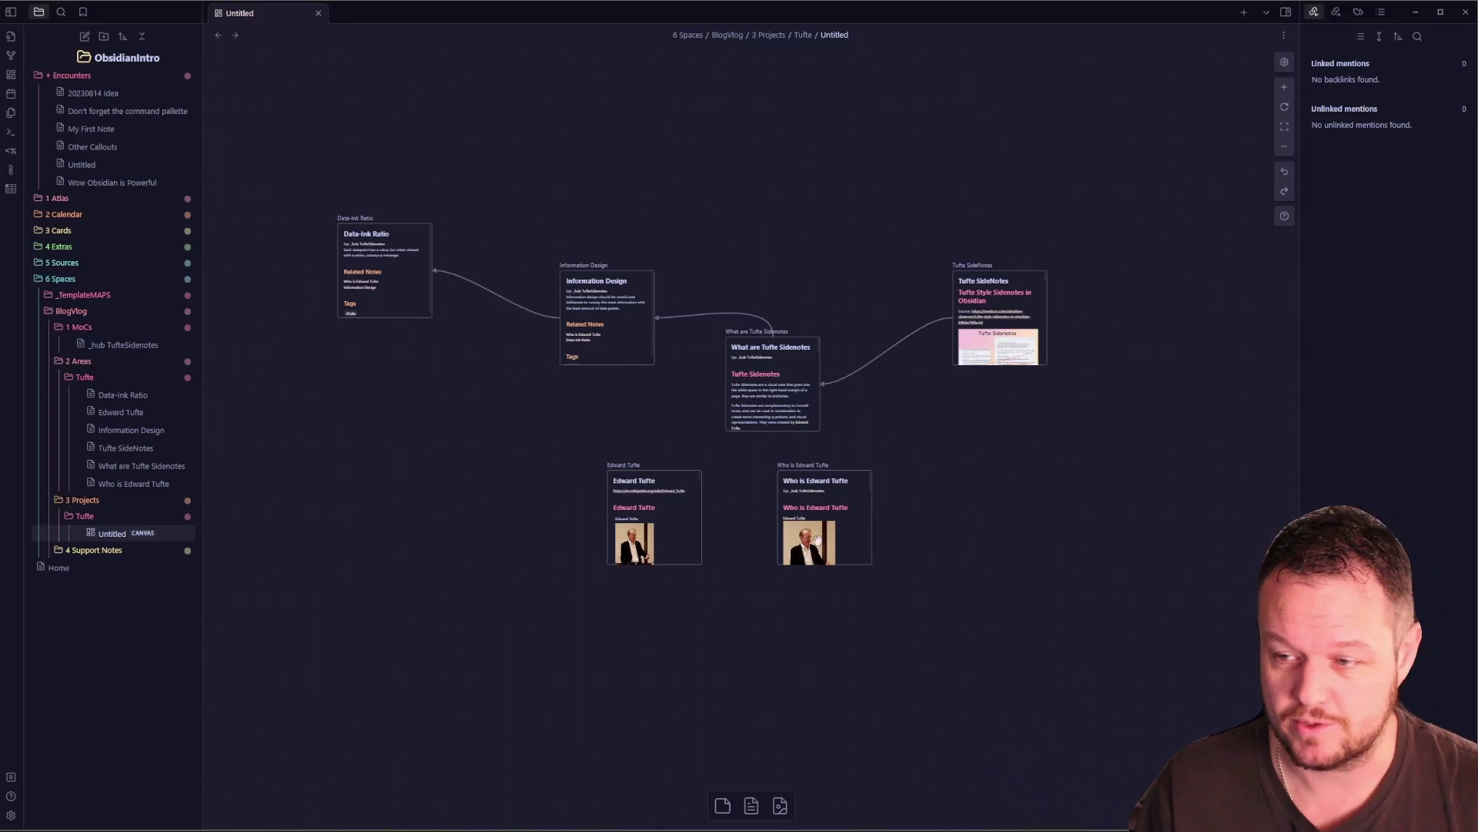
- Place the Edward Tufte cards side by side, linking them to each other and both sidenotes cards
{"action": "left_click_drag", "start_coordinate": [847, 502], "coordinate": [801, 567]}
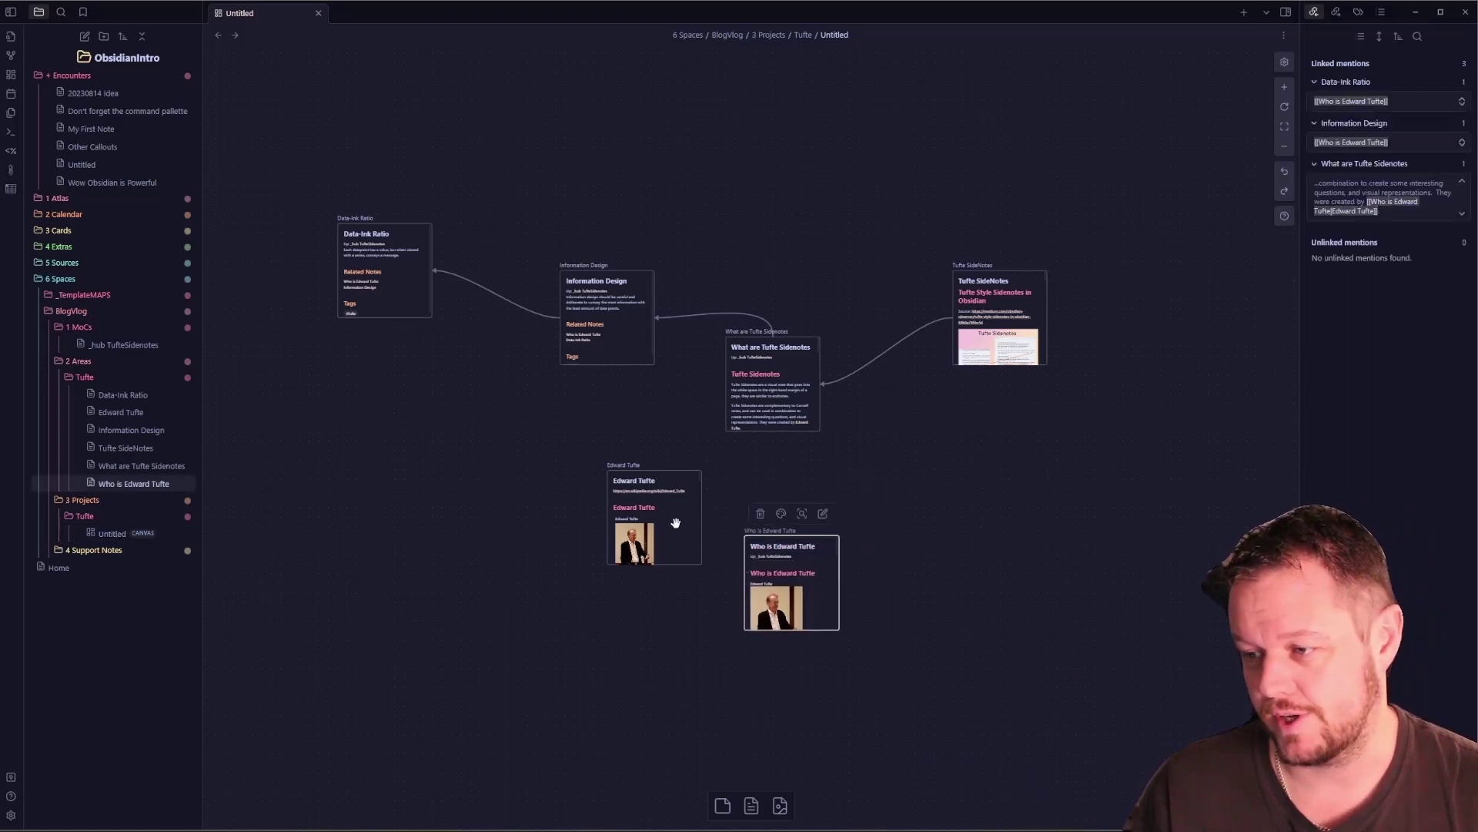
{"action": "left_click_drag", "start_coordinate": [675, 523], "coordinate": [652, 579]}
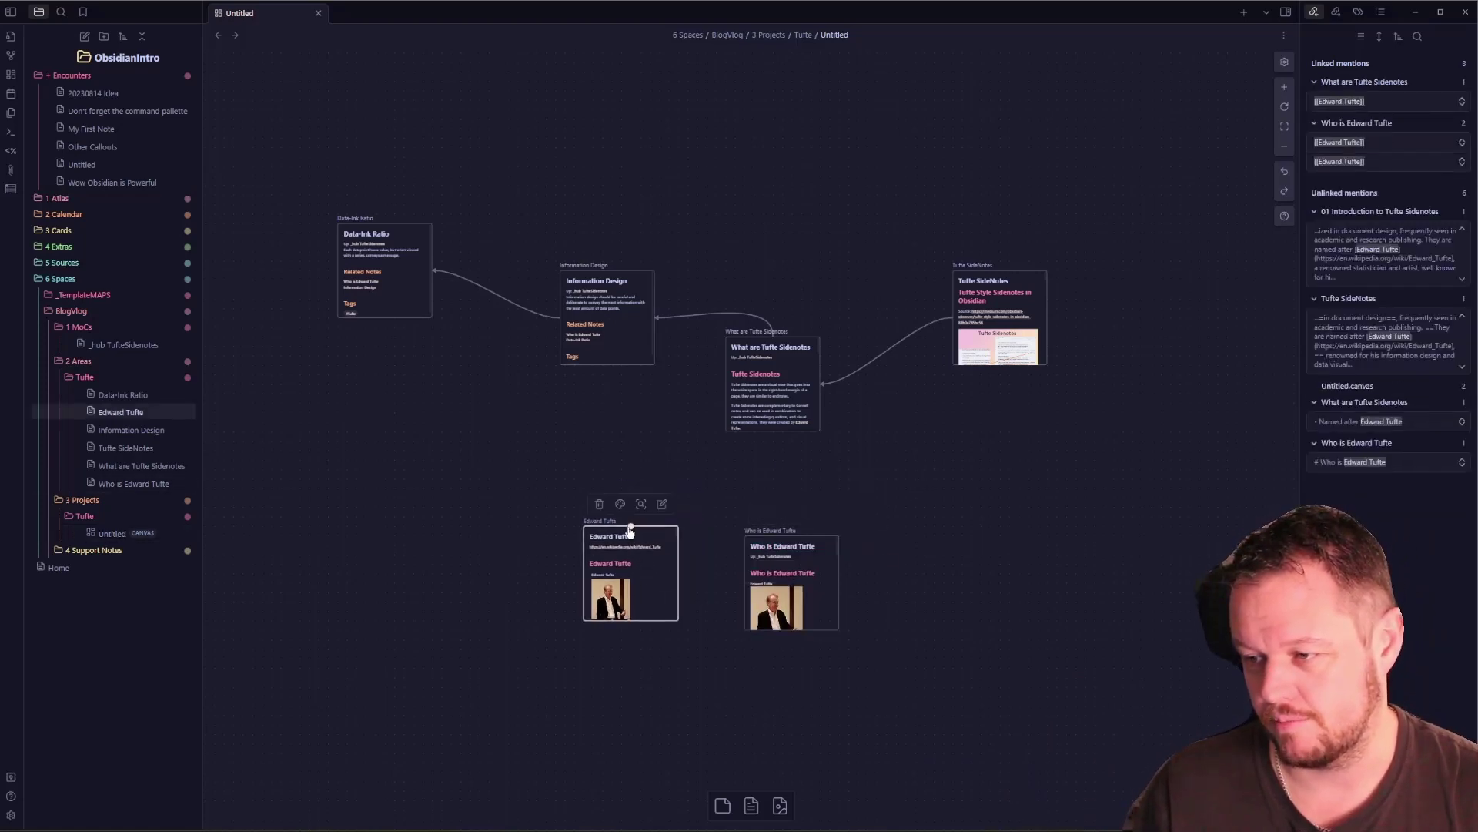
{"action": "left_click_drag", "start_coordinate": [630, 528], "coordinate": [775, 431]}
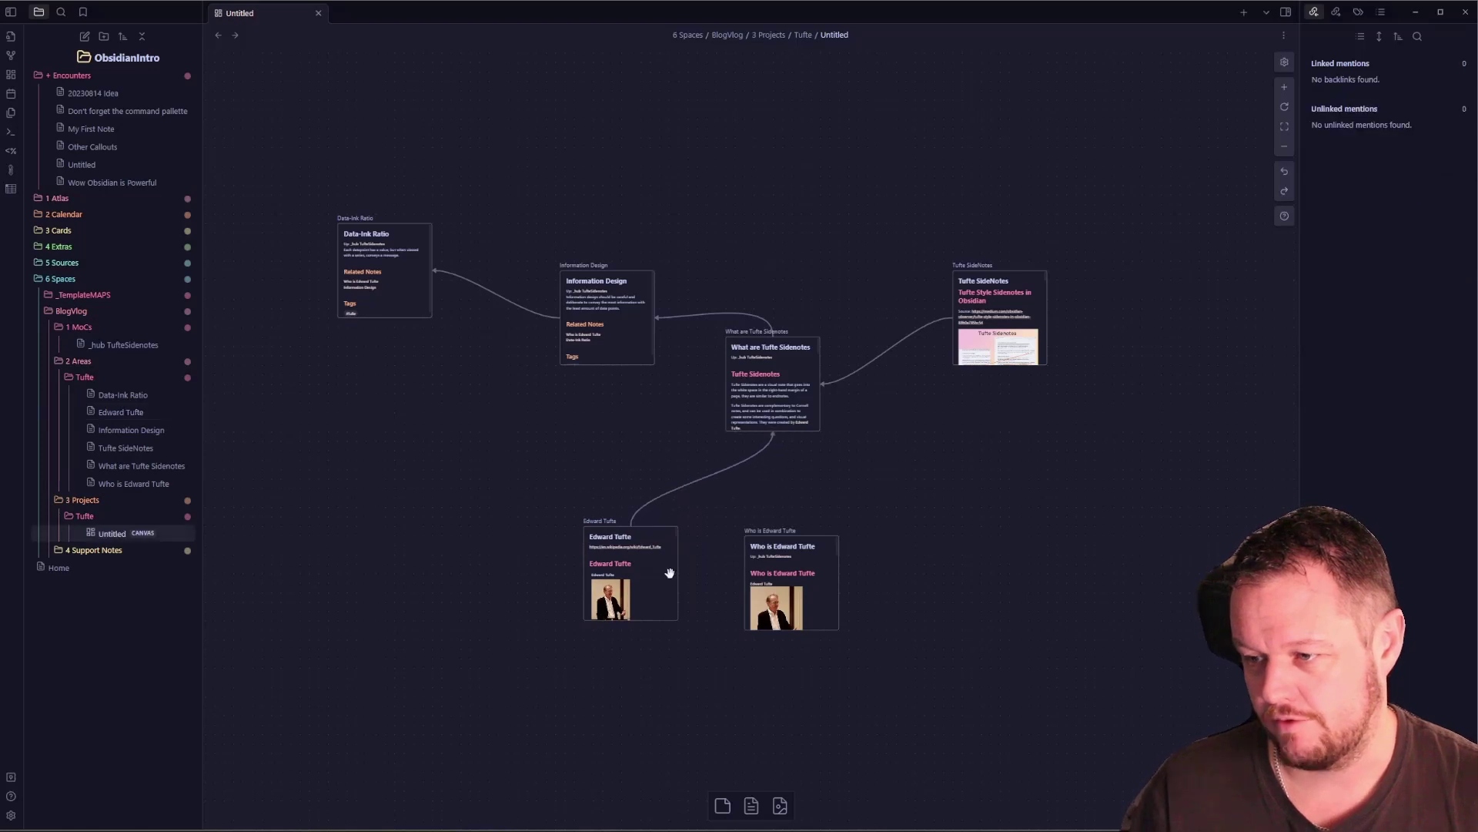
{"action": "left_click_drag", "start_coordinate": [679, 578], "coordinate": [734, 579]}
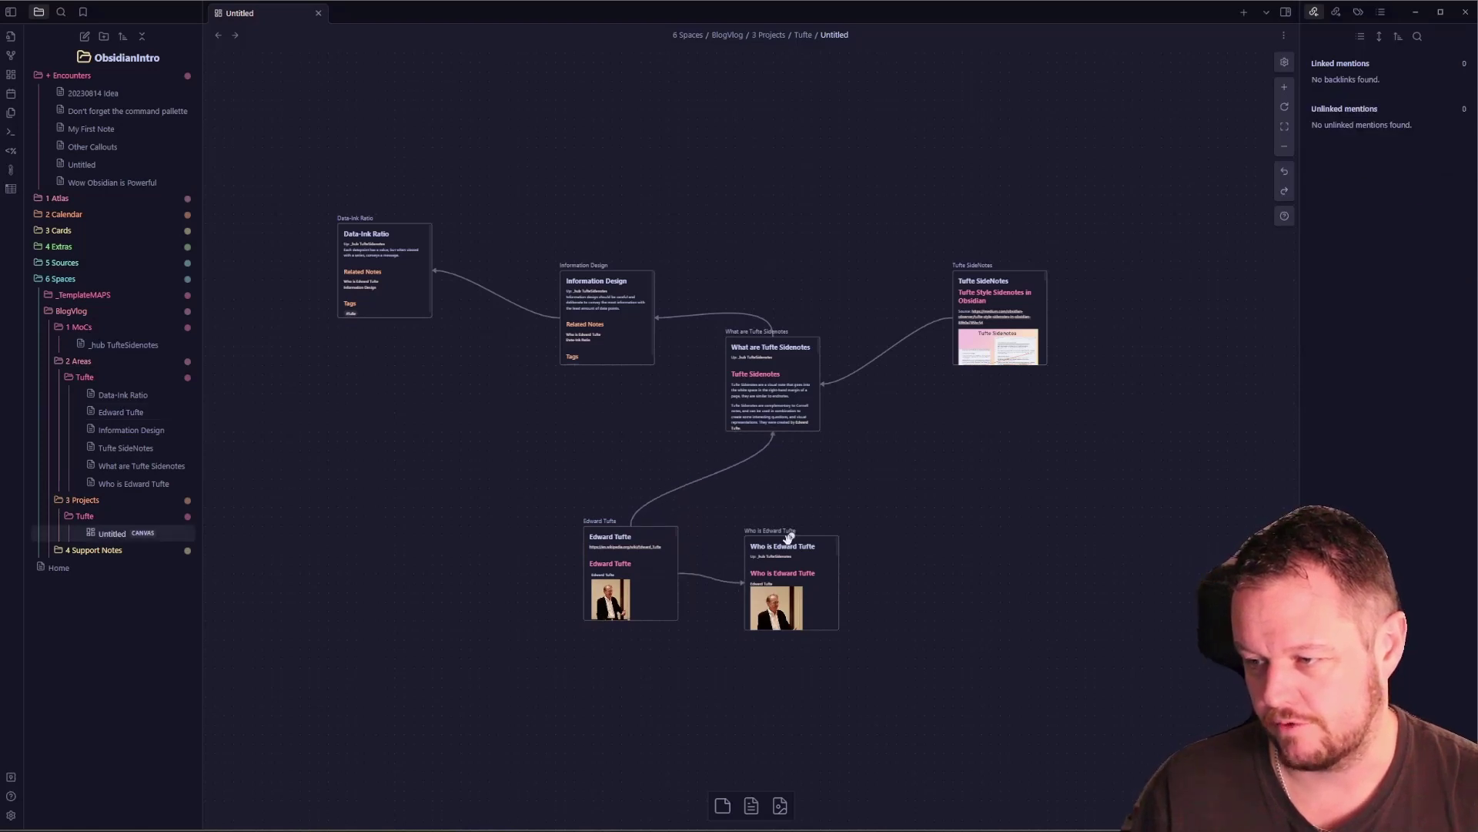
{"action": "left_click_drag", "start_coordinate": [790, 537], "coordinate": [998, 365]}
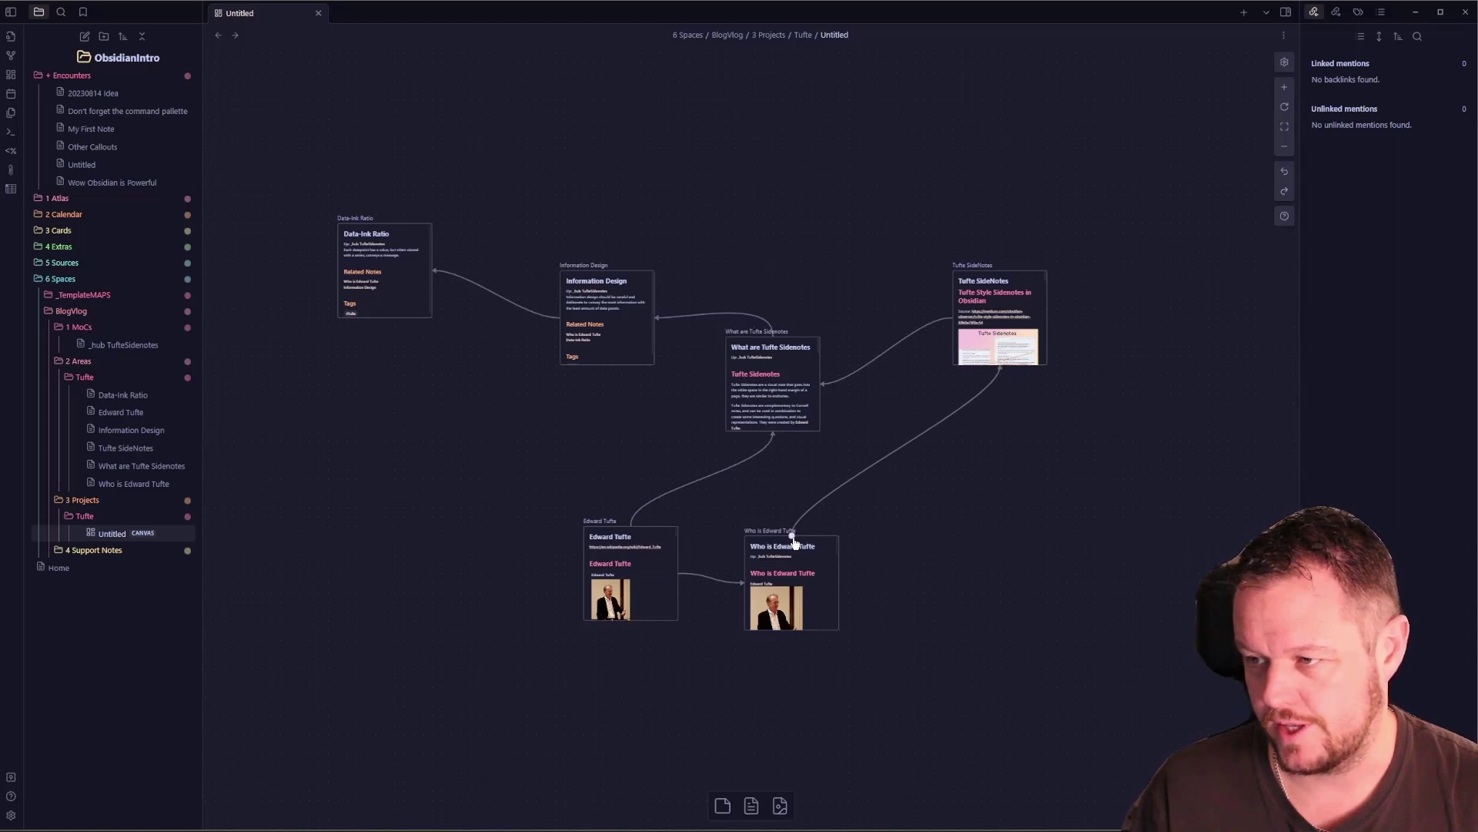
{"action": "left_click_drag", "start_coordinate": [792, 537], "coordinate": [774, 433]}
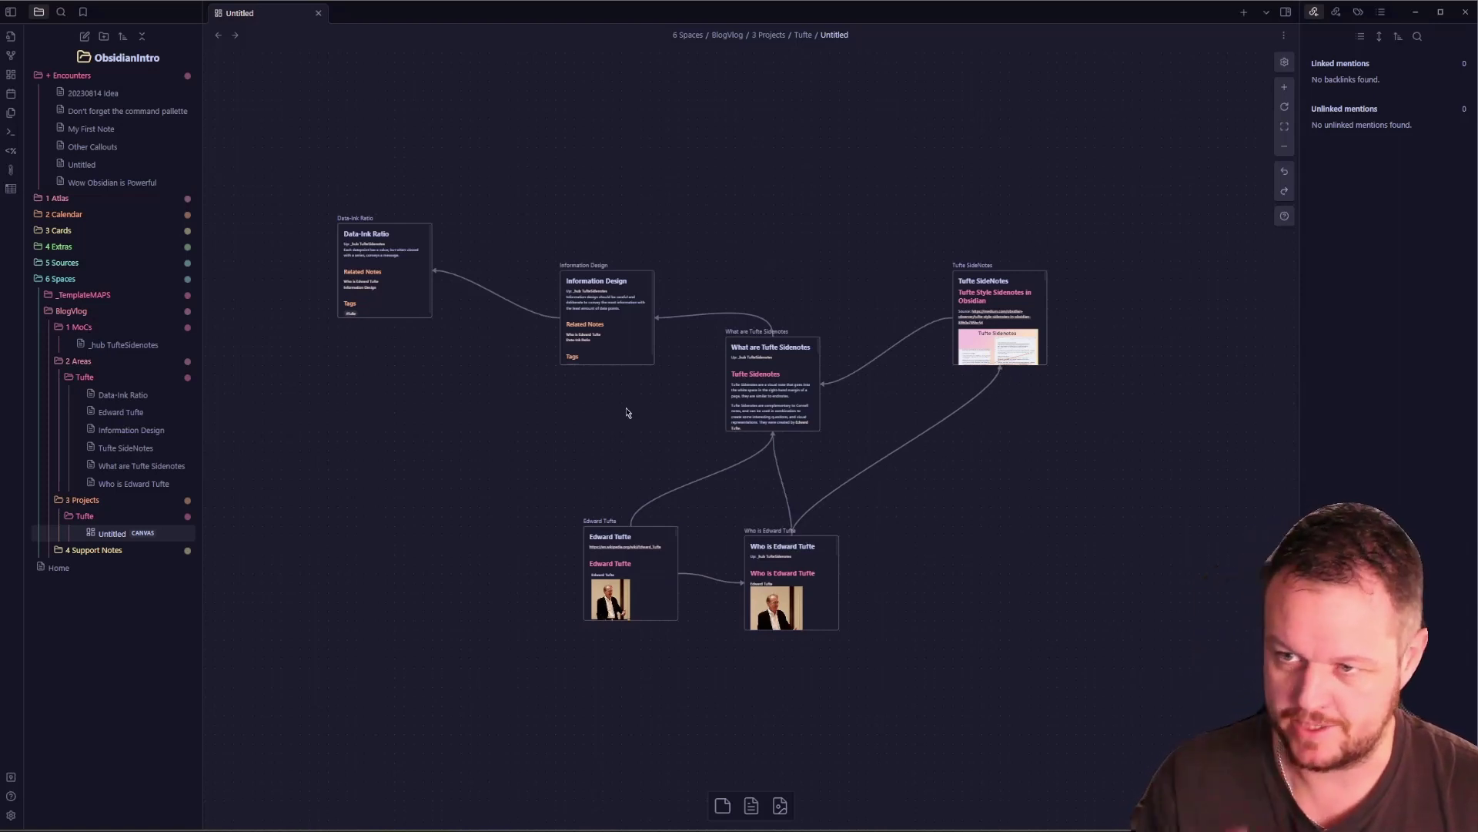
- Nudge the Data-Ink Ratio and Edward Tufte cards into place and dismiss the empty edge label
{"action": "left_click_drag", "start_coordinate": [414, 266], "coordinate": [461, 237]}
{"action": "left_click_drag", "start_coordinate": [616, 535], "coordinate": [592, 516]}
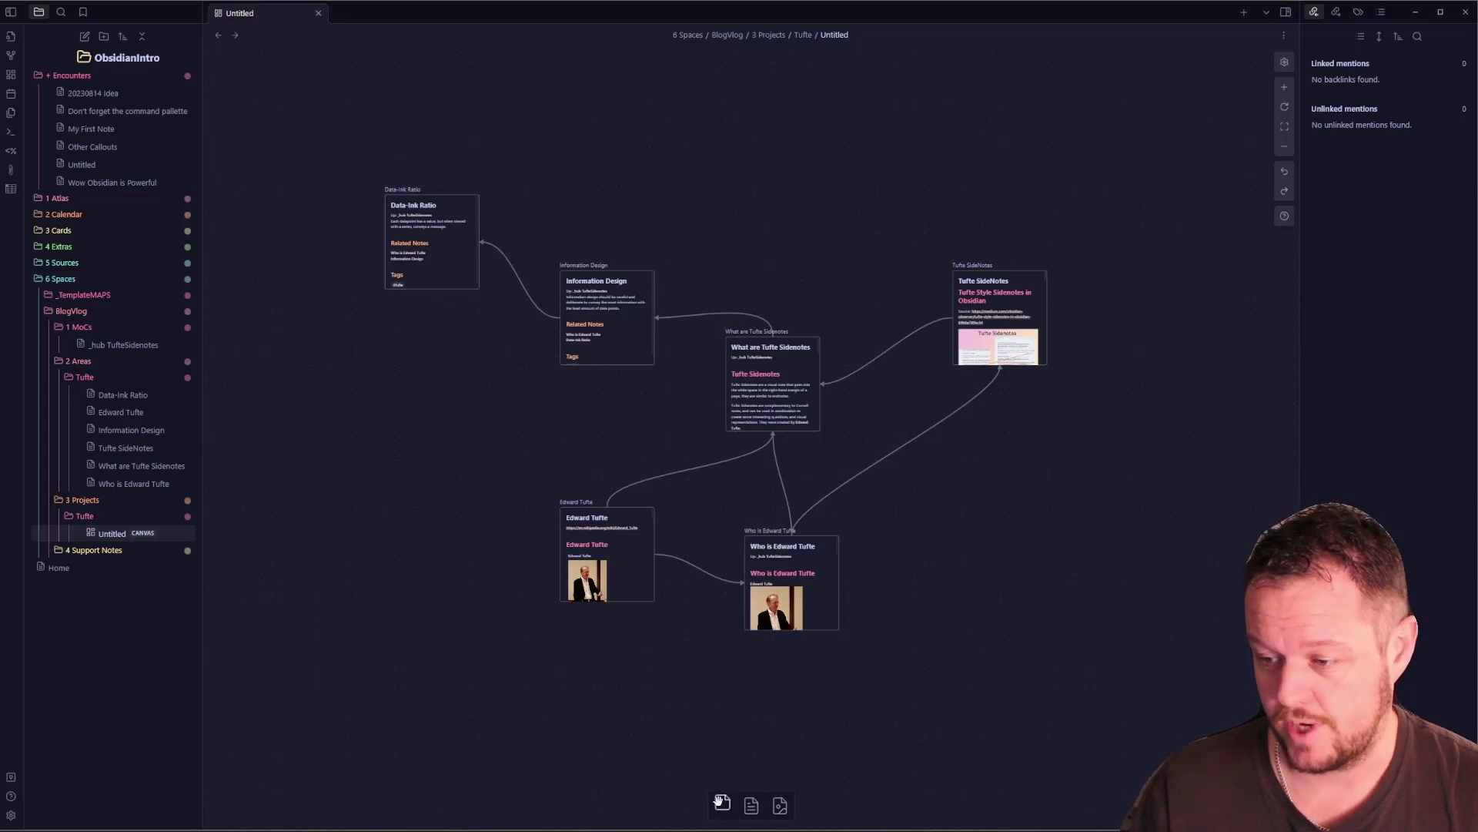
{"action": "key", "text": "Return"}
{"action": "left_click", "coordinate": [915, 485]}
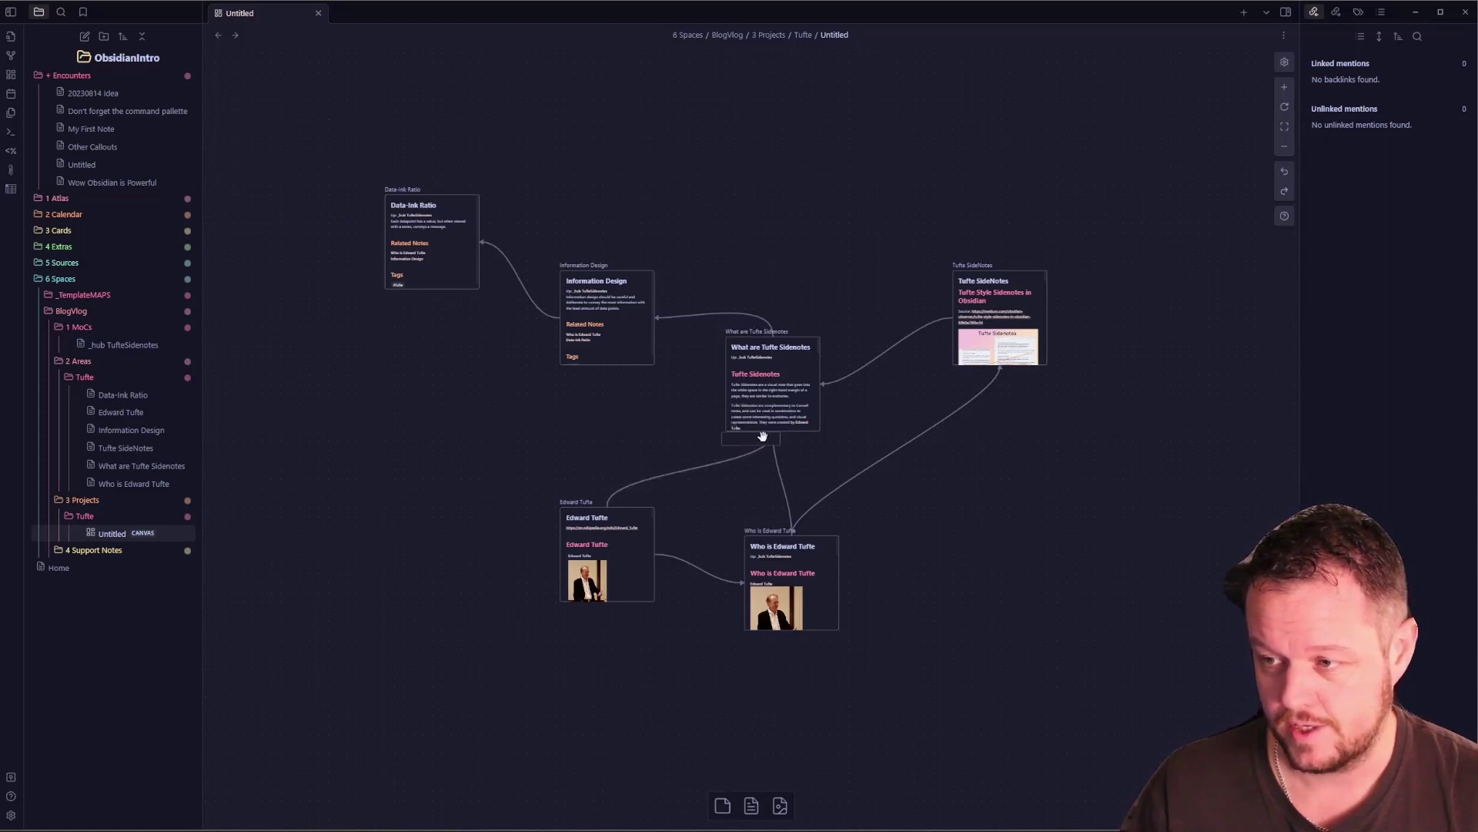
- Create a text card with heading 'Tufte Sidenotes VLOG/BLOG', a '## Tags' heading and the #Tufte tag
{"action": "left_click_drag", "start_coordinate": [763, 437], "coordinate": [499, 601]}
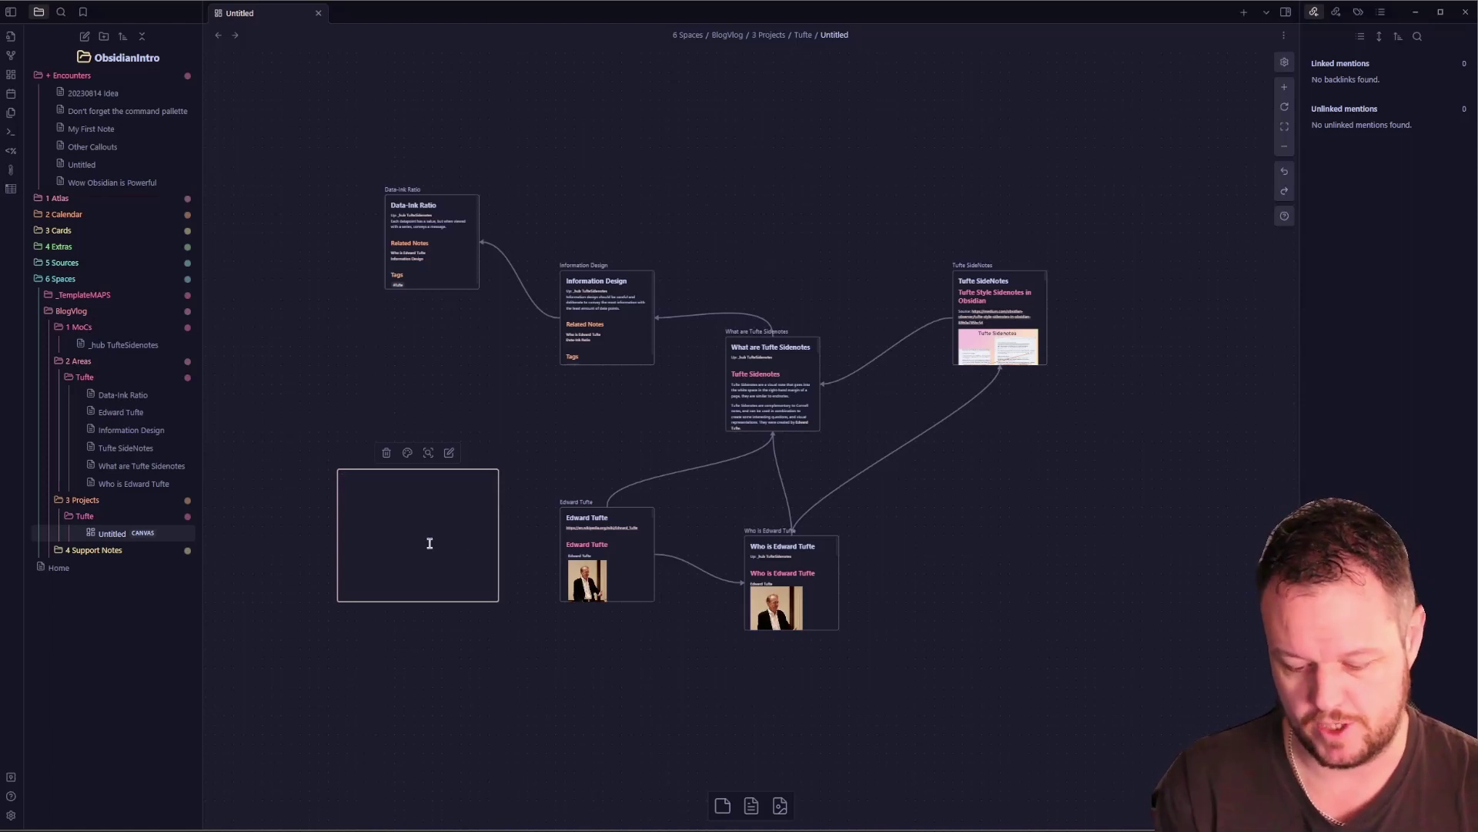
{"action": "type", "text": "#"}
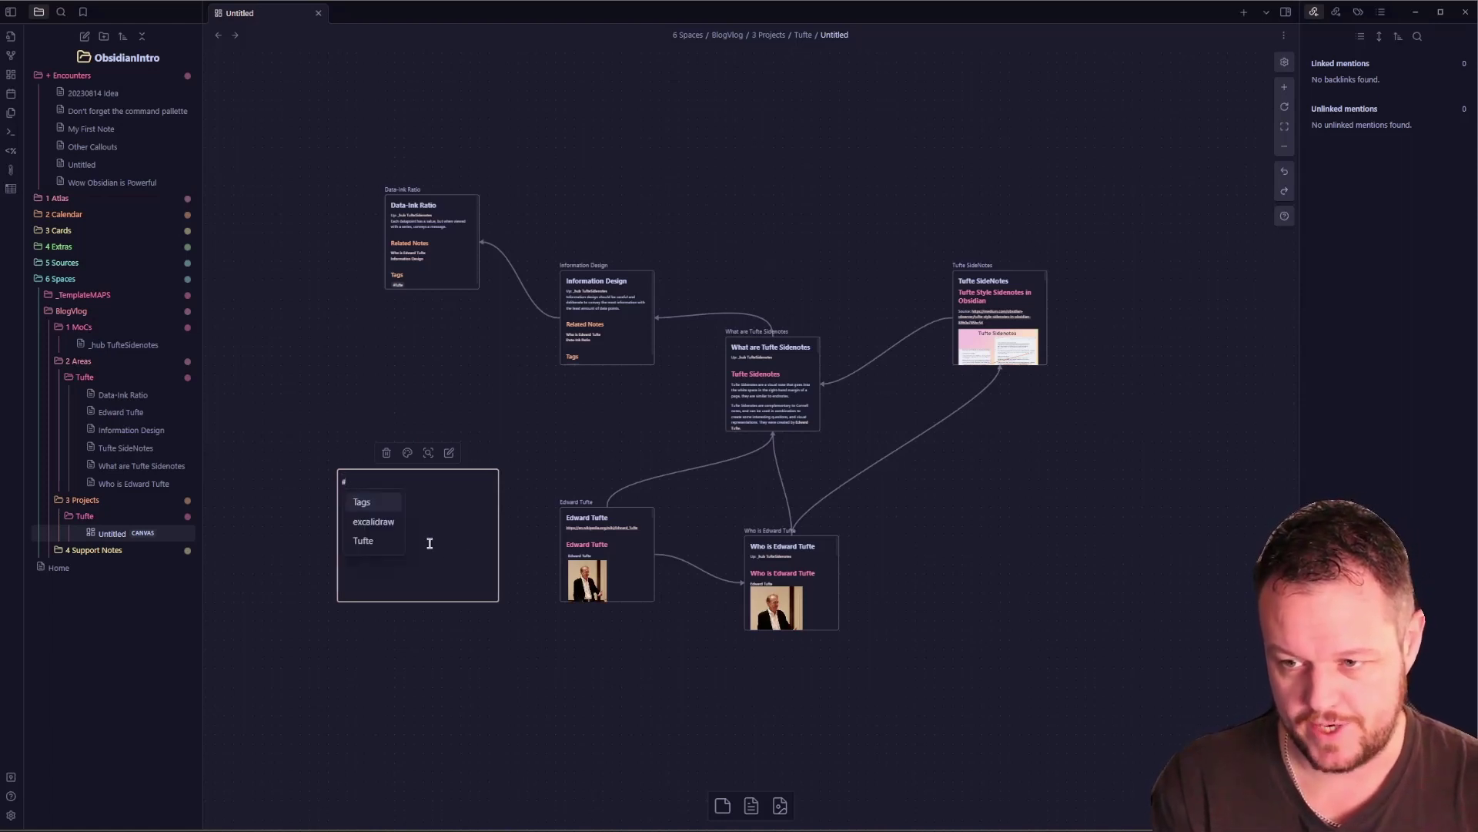
{"action": "key", "text": "Escape"}
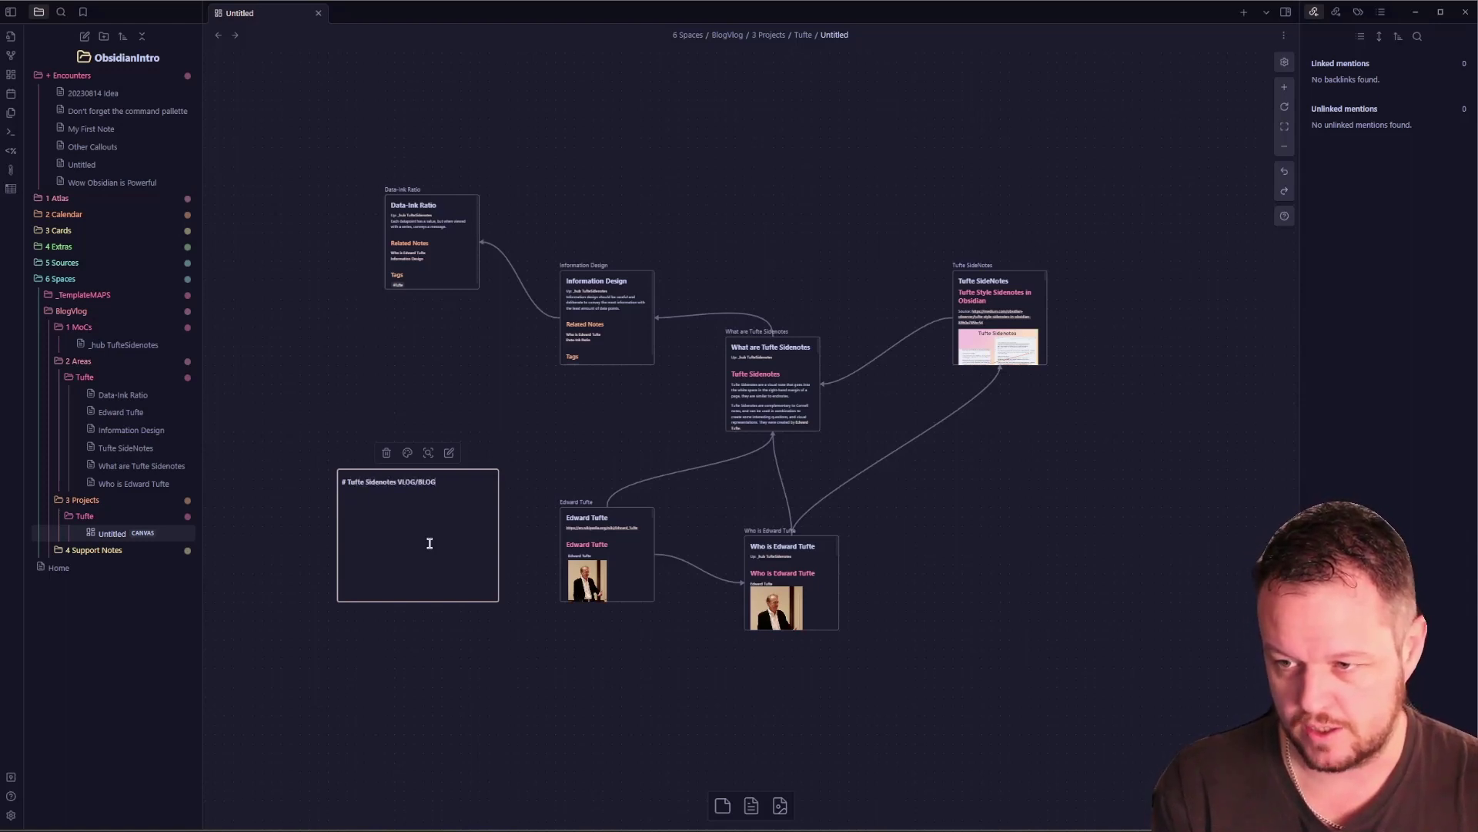
{"action": "type", "text": "Tufte Sidenotes VLOG/BLOG"}
{"action": "key", "text": "Return"}
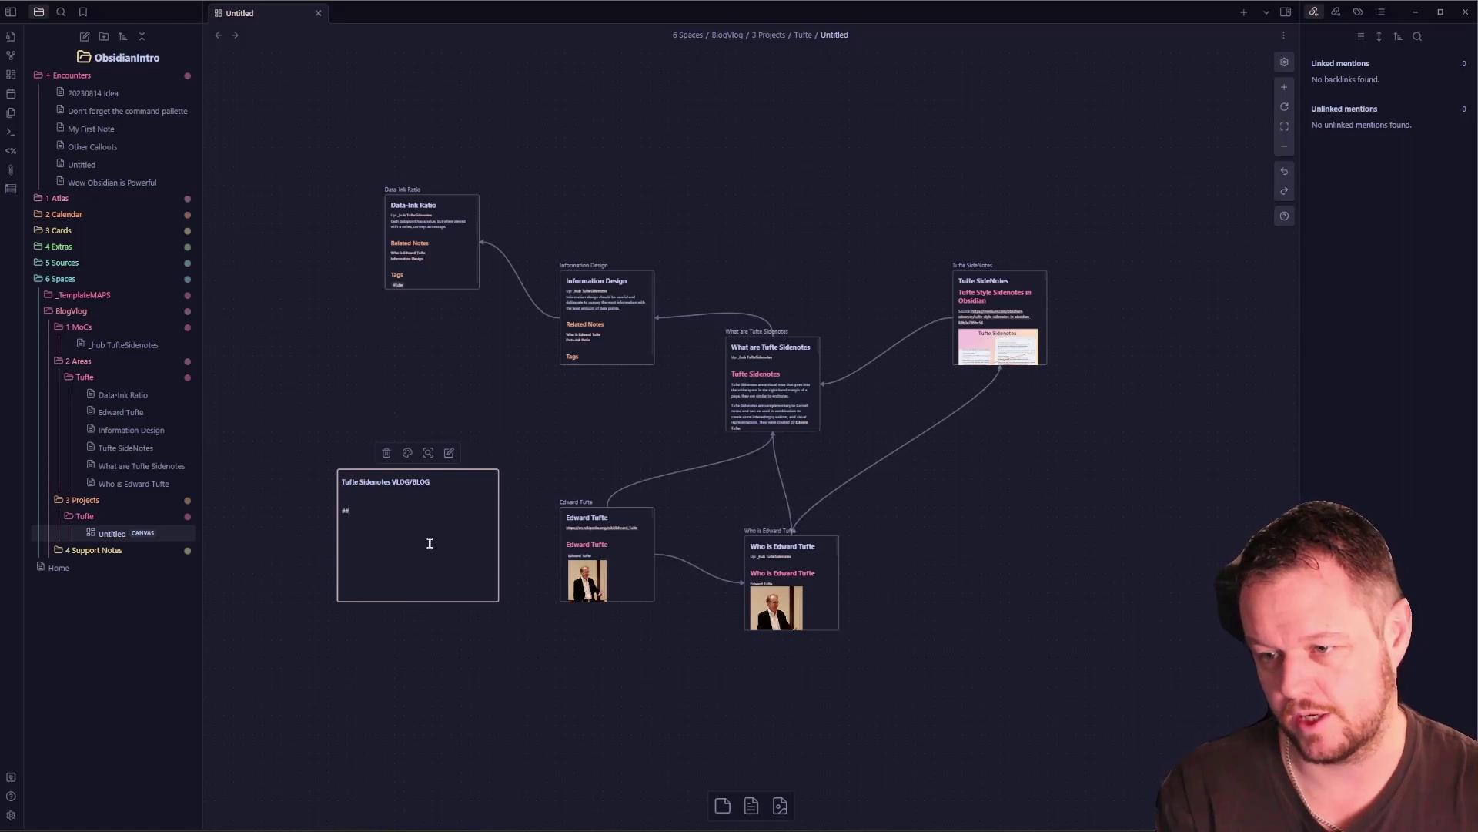
{"action": "type", "text": "## Ta"}
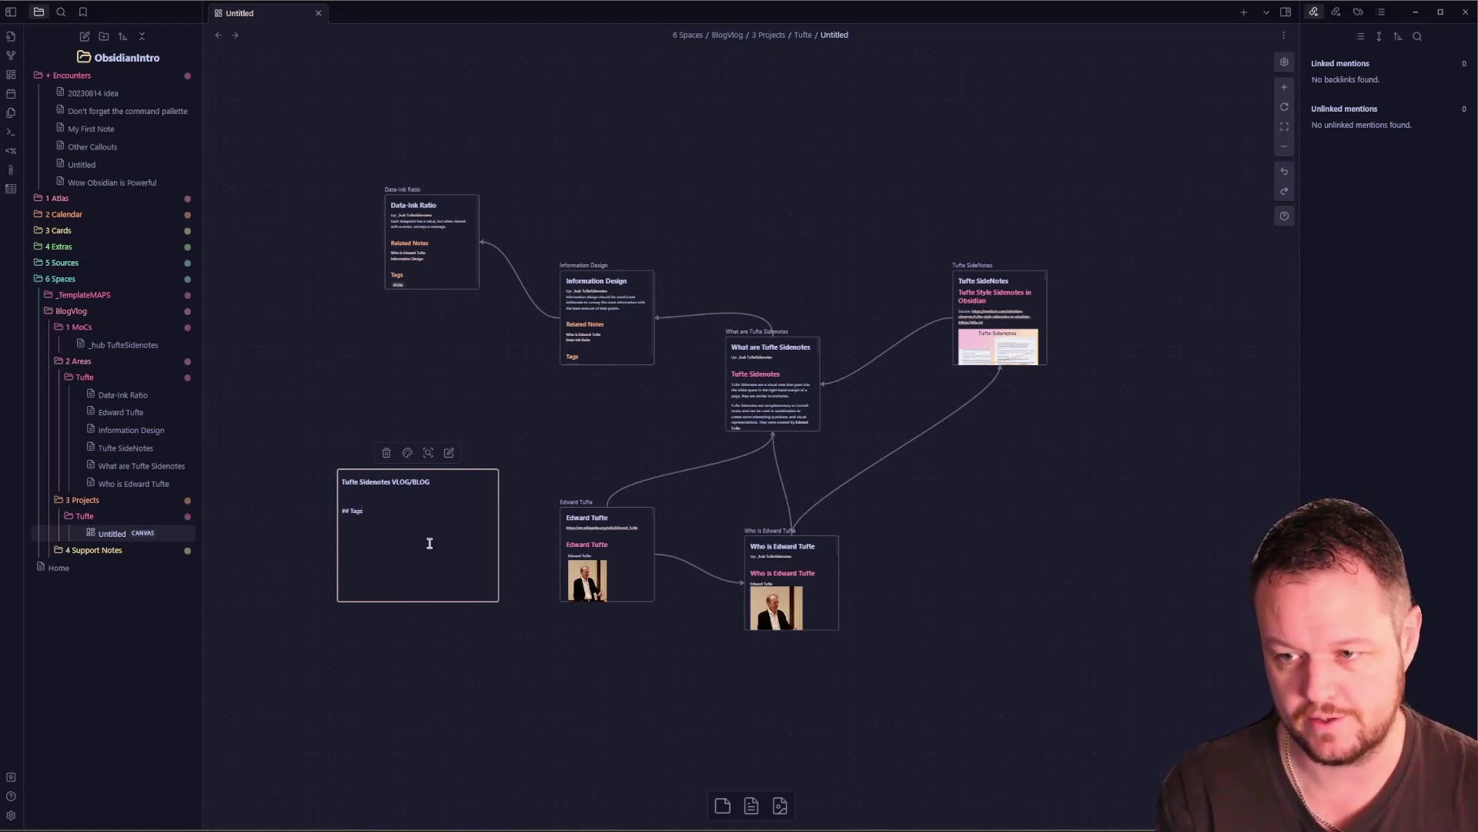
{"action": "type", "text": "gs"}
{"action": "key", "text": "Return"}
{"action": "type", "text": "#t"}
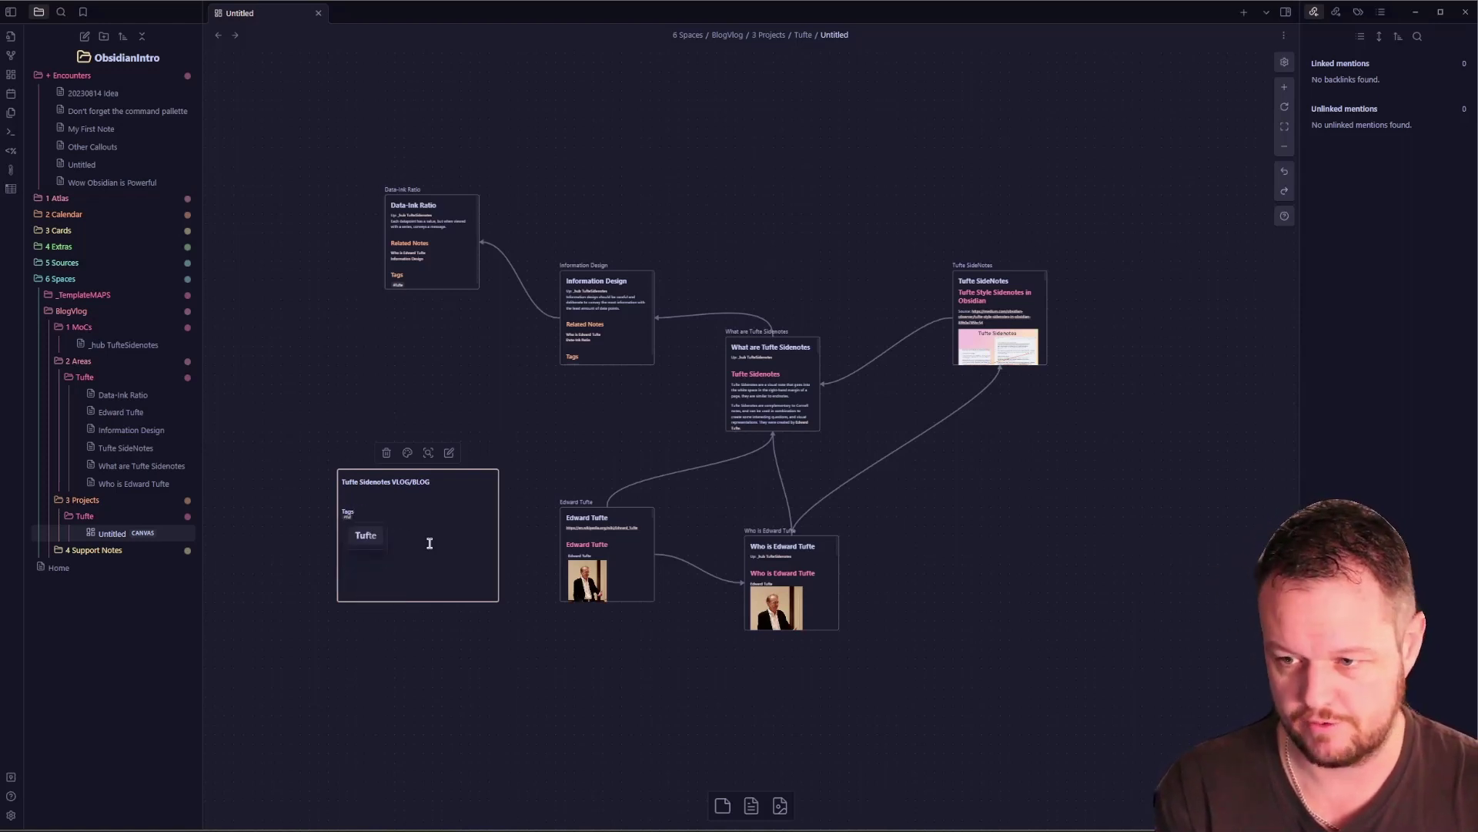
{"action": "key", "text": "Return"}
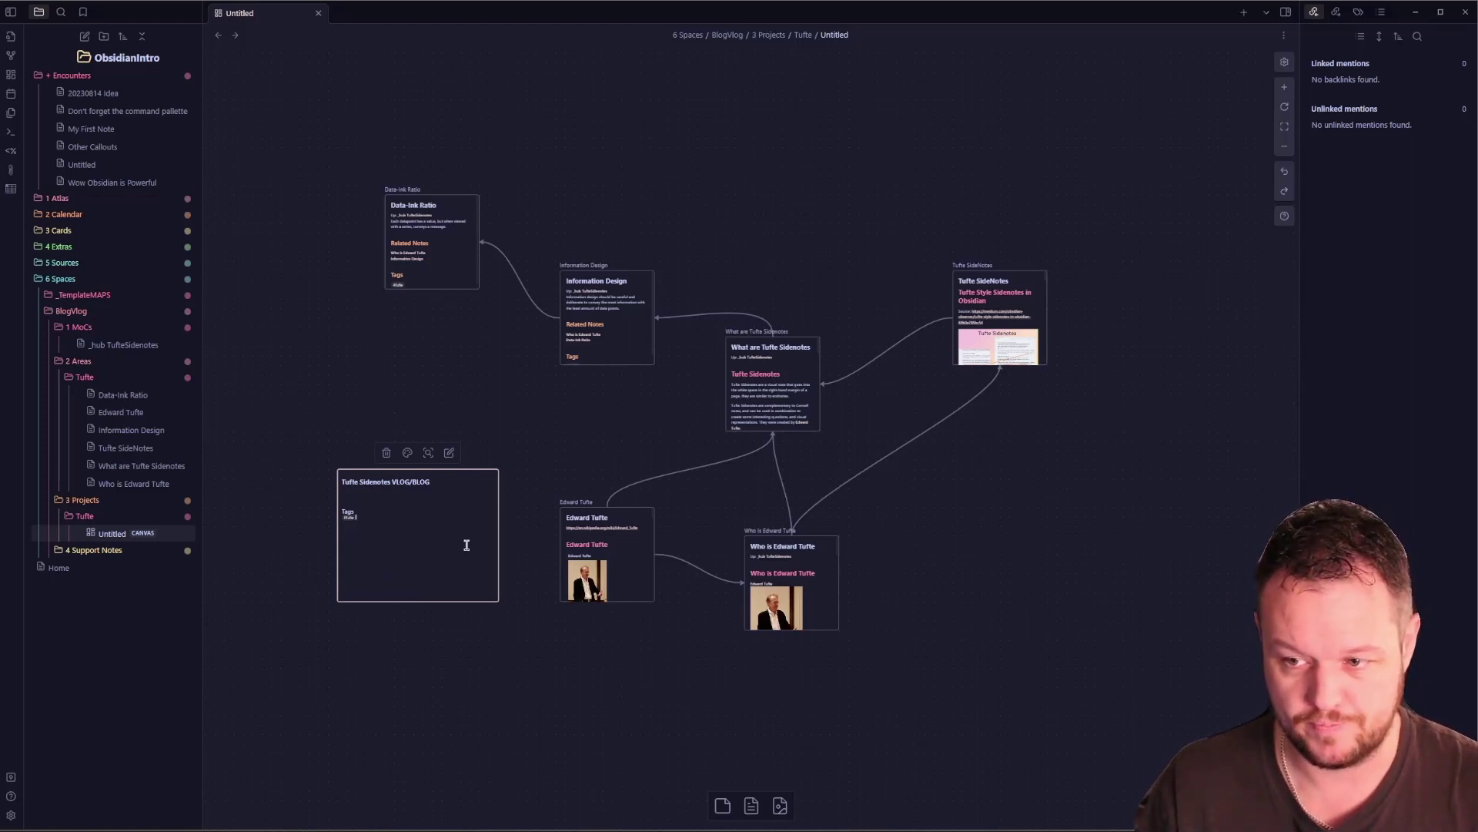
{"action": "key", "text": "Escape"}
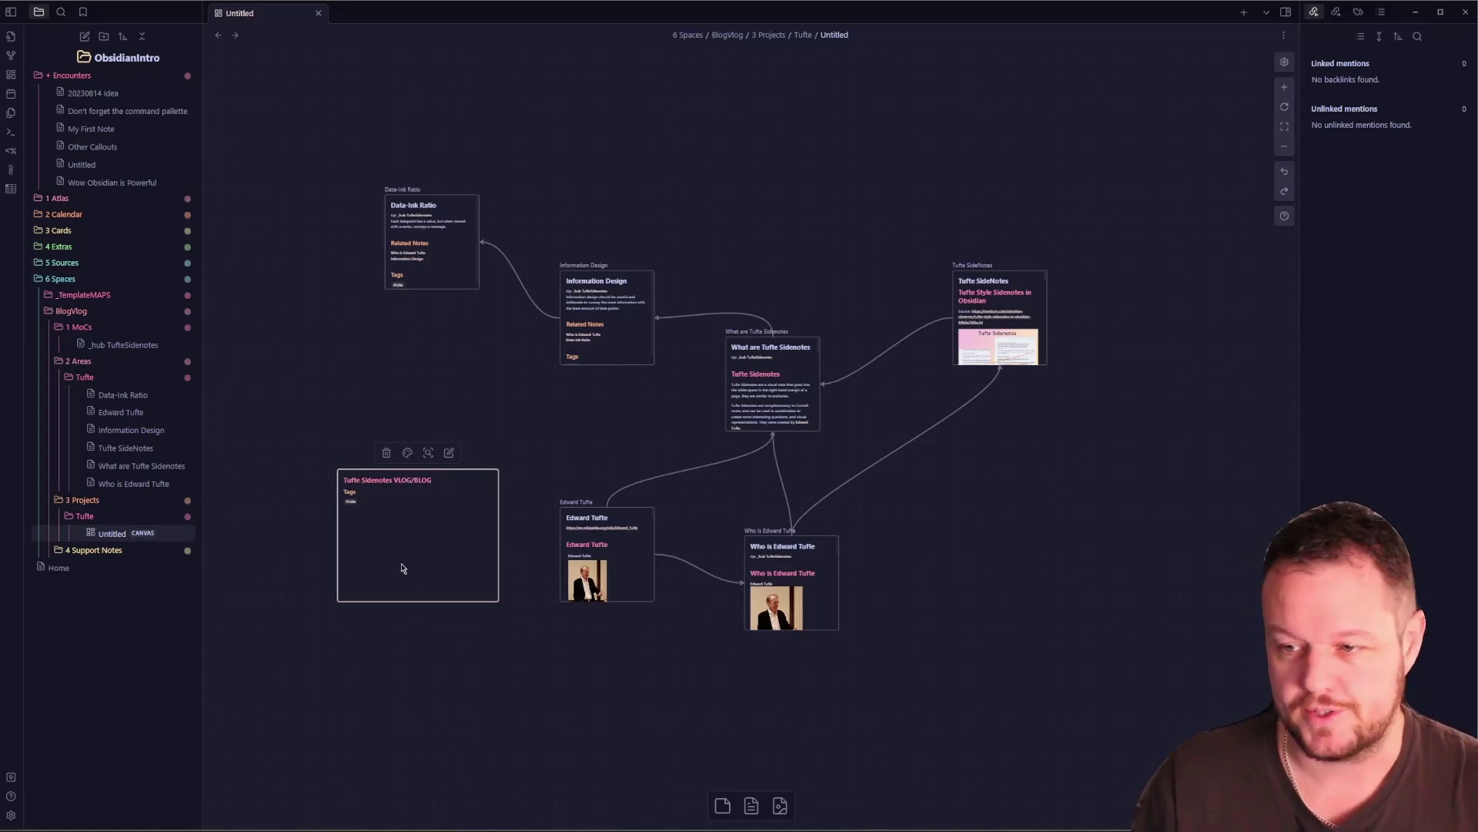
- Widen the VLOG/BLOG card on both sides and add a blank line under its title
{"action": "key", "text": "shift+2"}
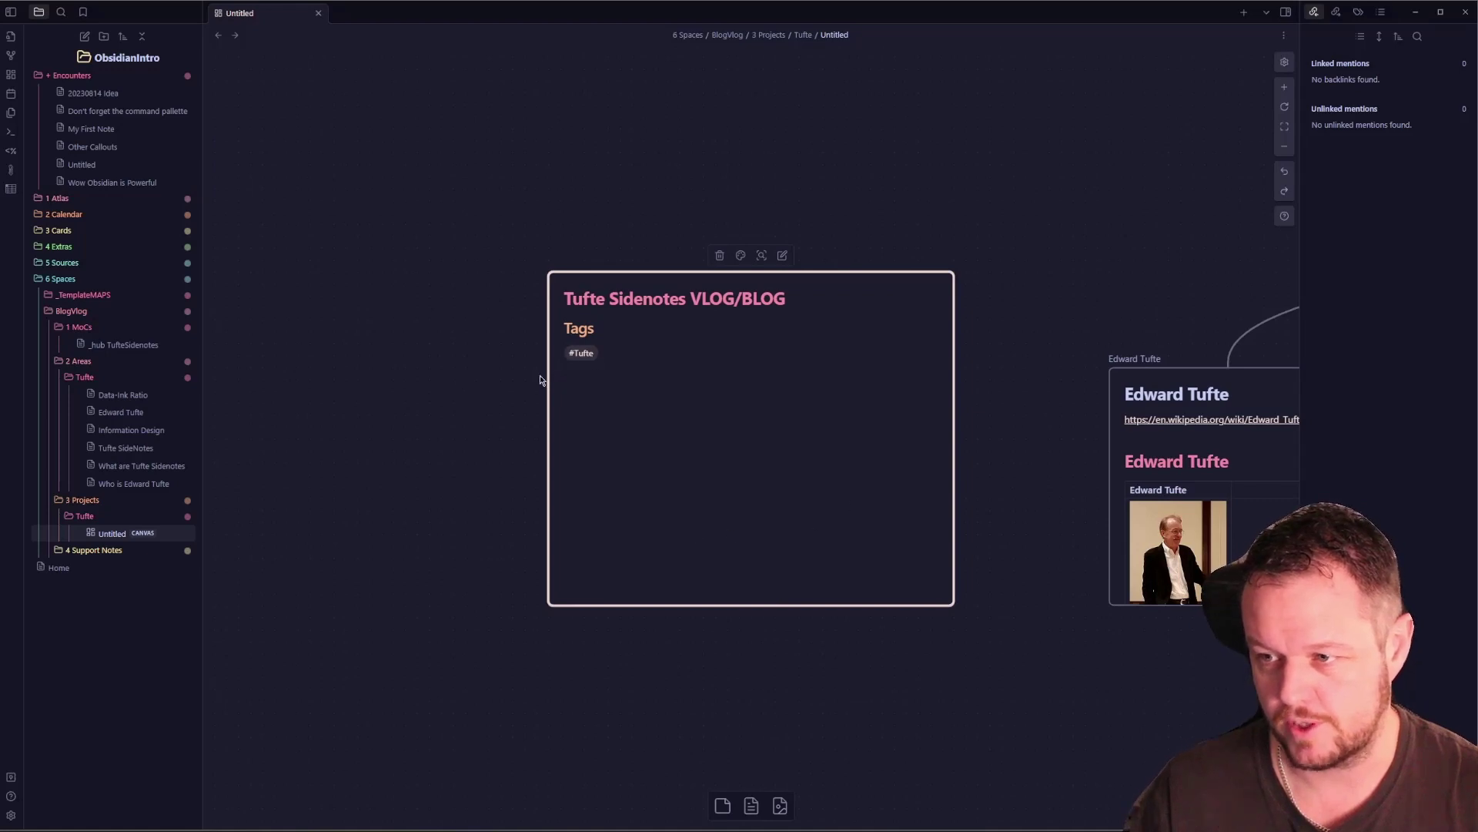
{"action": "left_click_drag", "start_coordinate": [546, 376], "coordinate": [393, 435]}
{"action": "left_click_drag", "start_coordinate": [954, 439], "coordinate": [1001, 439]}
{"action": "double_click", "coordinate": [673, 430]}
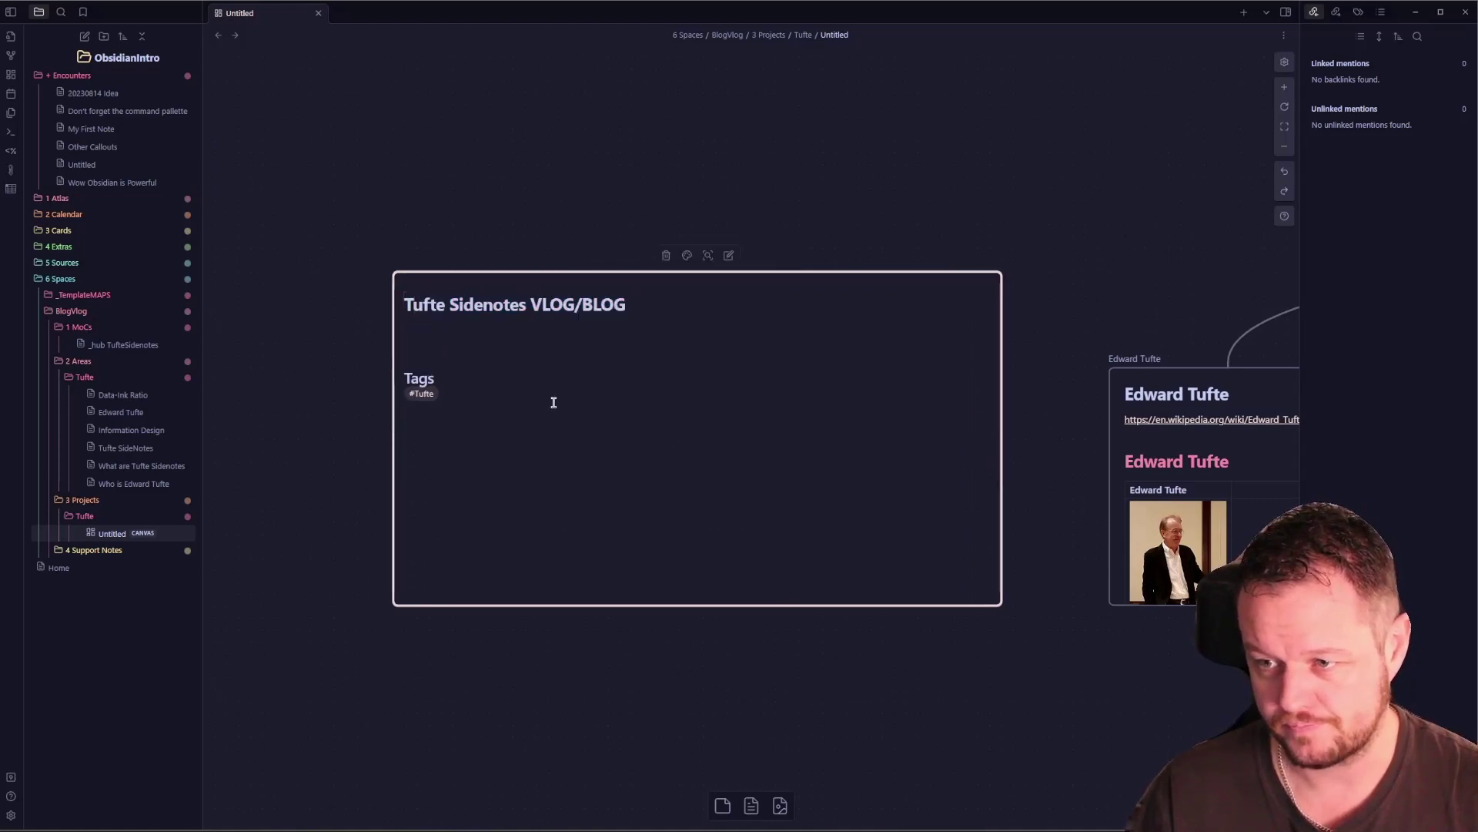
{"action": "left_click", "coordinate": [449, 337]}
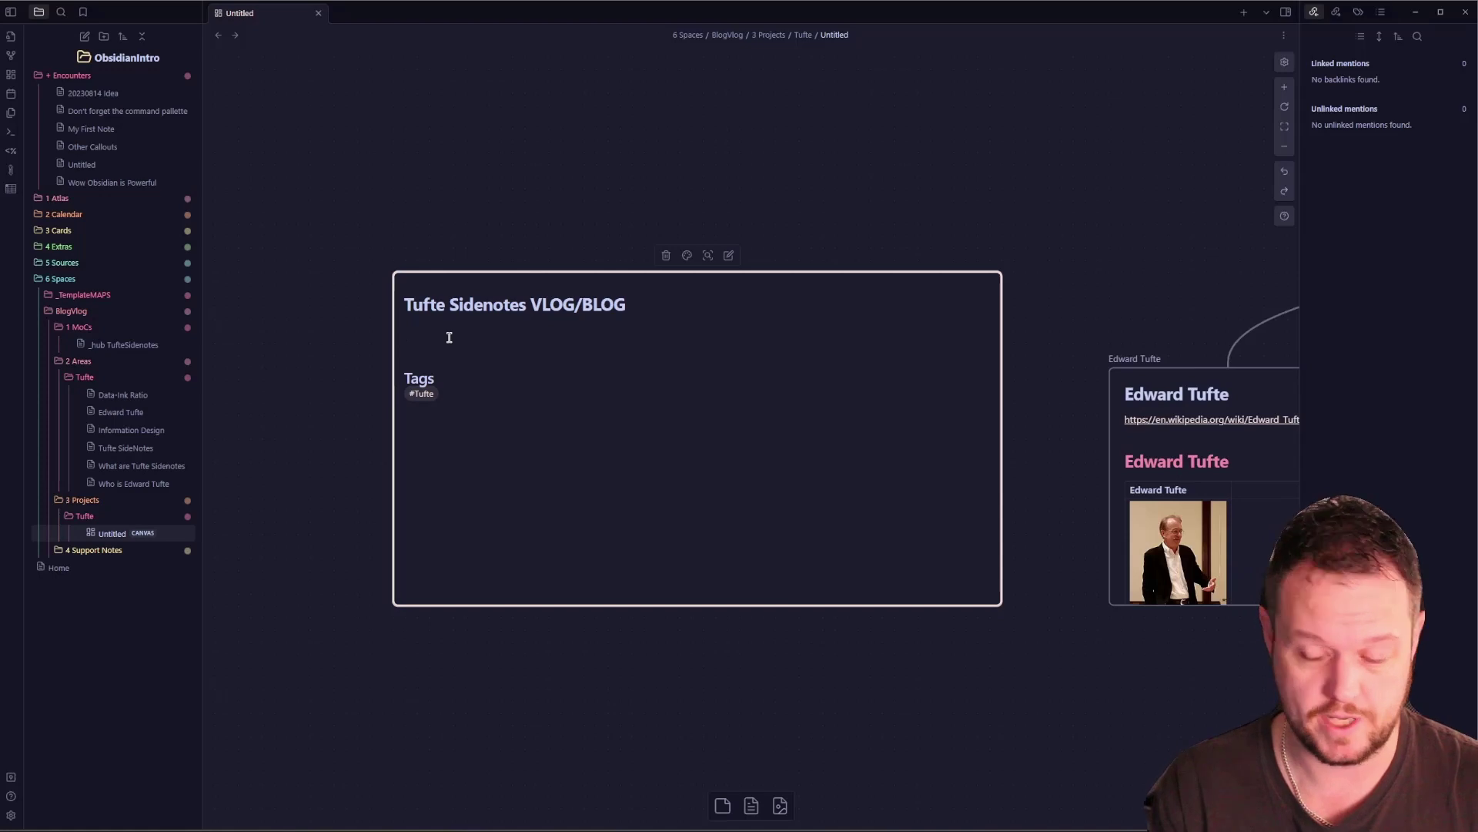
{"action": "key", "text": "Escape"}
{"action": "key", "text": "shift+1"}
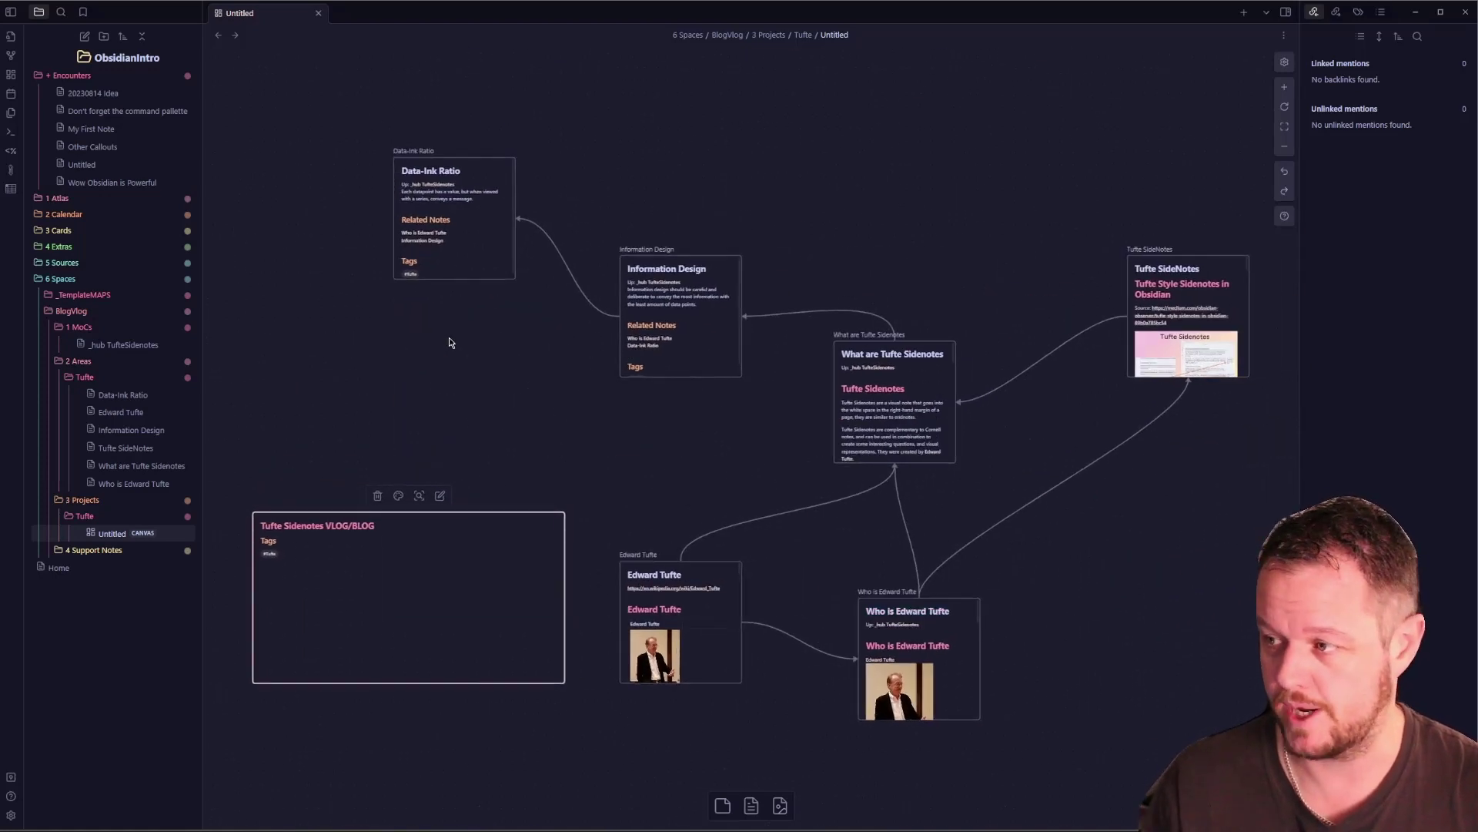
{"action": "key", "text": "shift+2"}
{"action": "key", "text": "shift+1"}
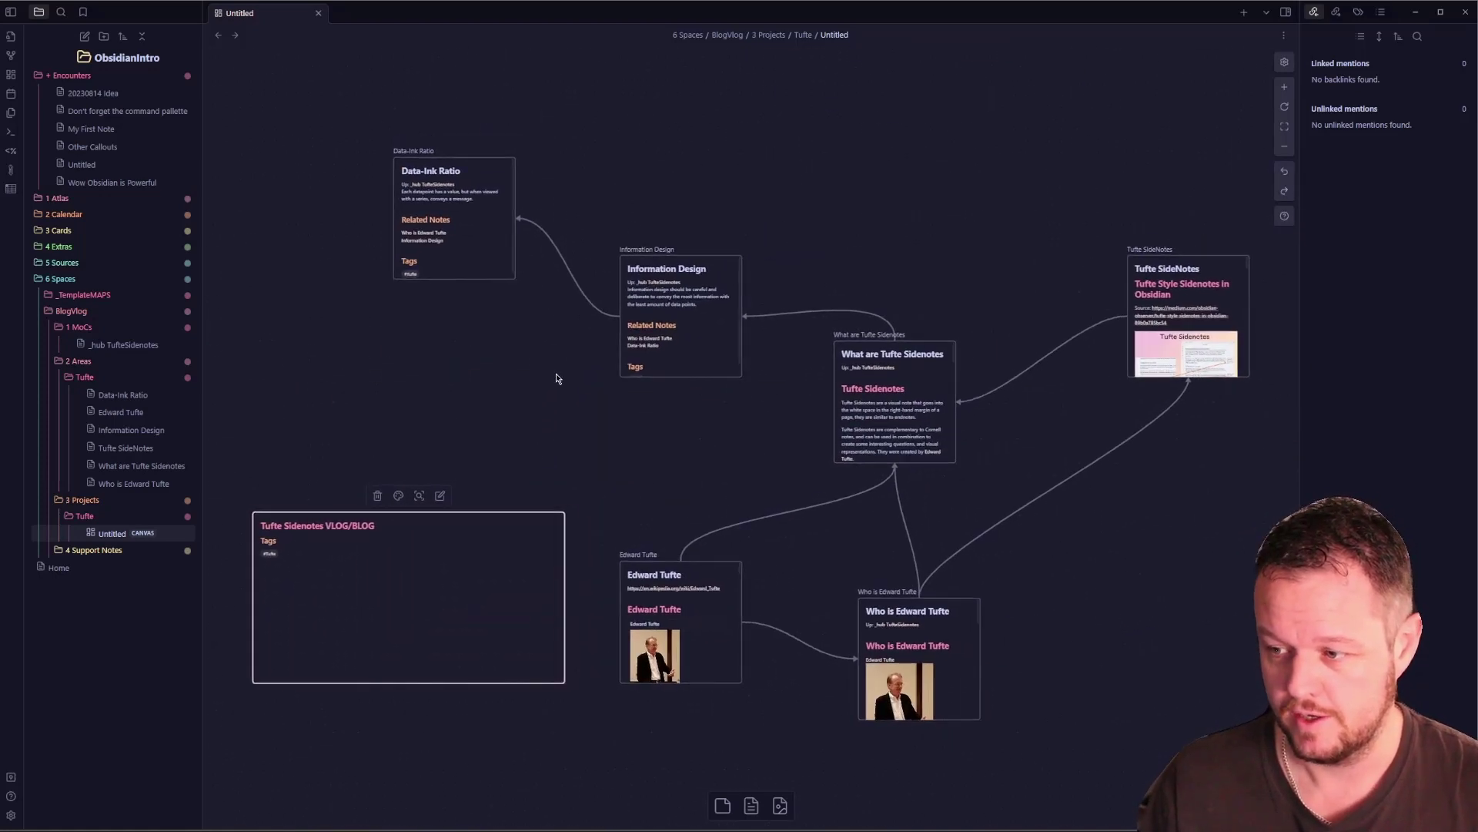
- Add Edward Tufte.png to the canvas, enlarged and placed below the note cards
{"action": "left_click", "coordinate": [780, 805]}
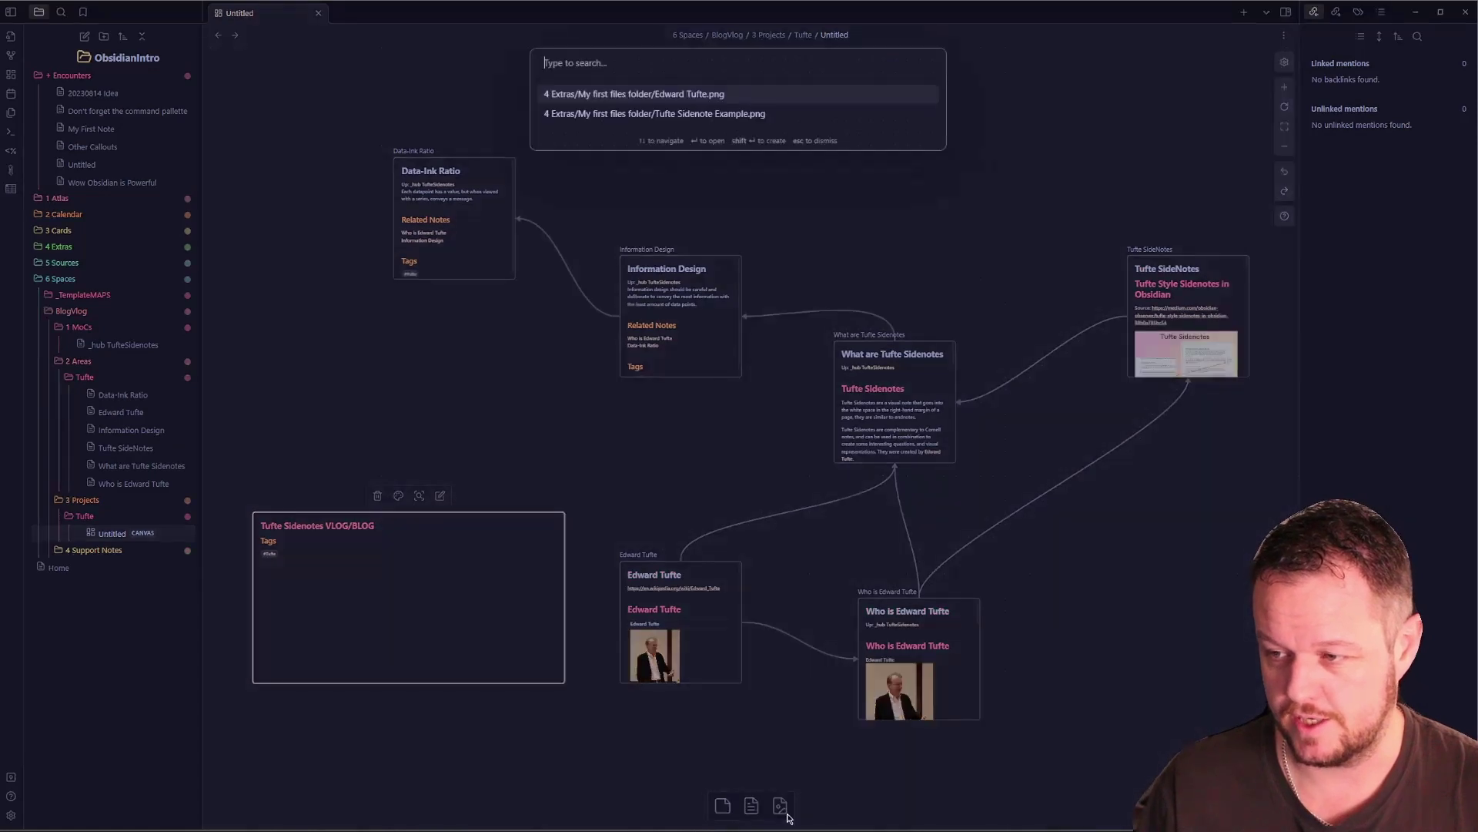
{"action": "left_click", "coordinate": [604, 93]}
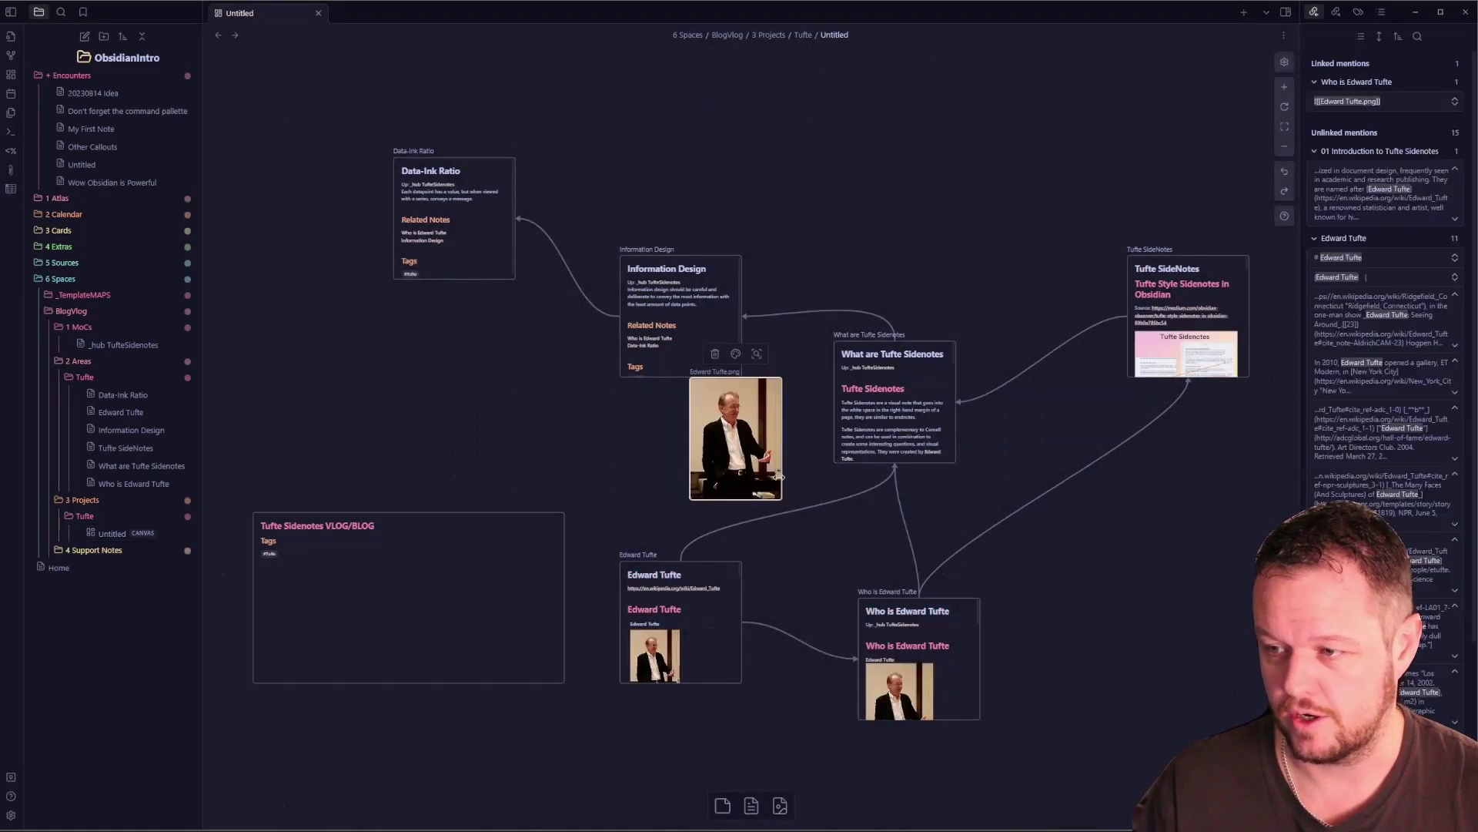
{"action": "left_click_drag", "start_coordinate": [778, 455], "coordinate": [959, 280]}
{"action": "left_click_drag", "start_coordinate": [902, 176], "coordinate": [801, 786]}
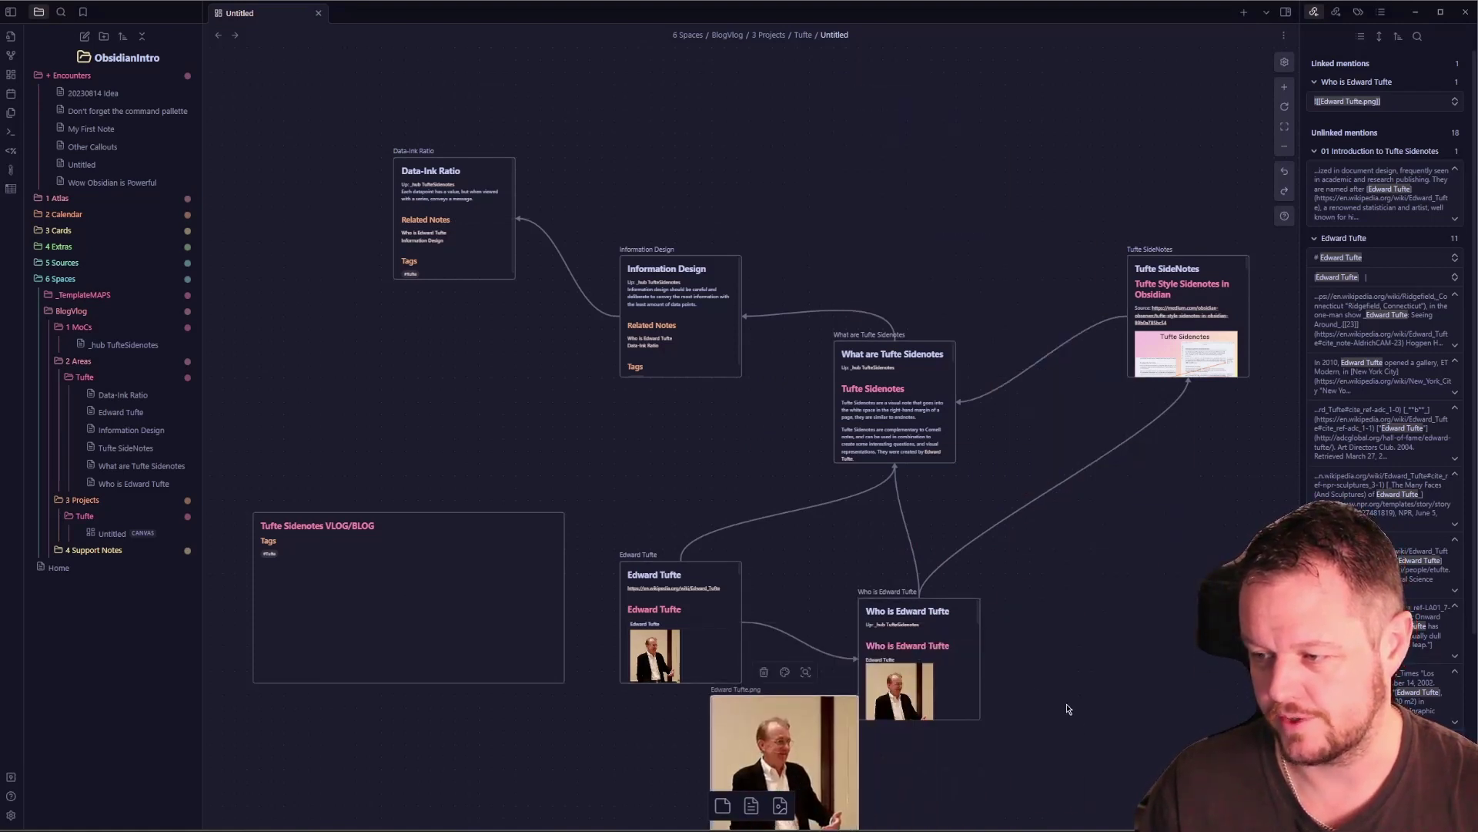
{"action": "scroll", "coordinate": [1056, 671], "scroll_direction": "down", "scroll_amount": 3}
{"action": "left_click_drag", "start_coordinate": [780, 604], "coordinate": [780, 640]}
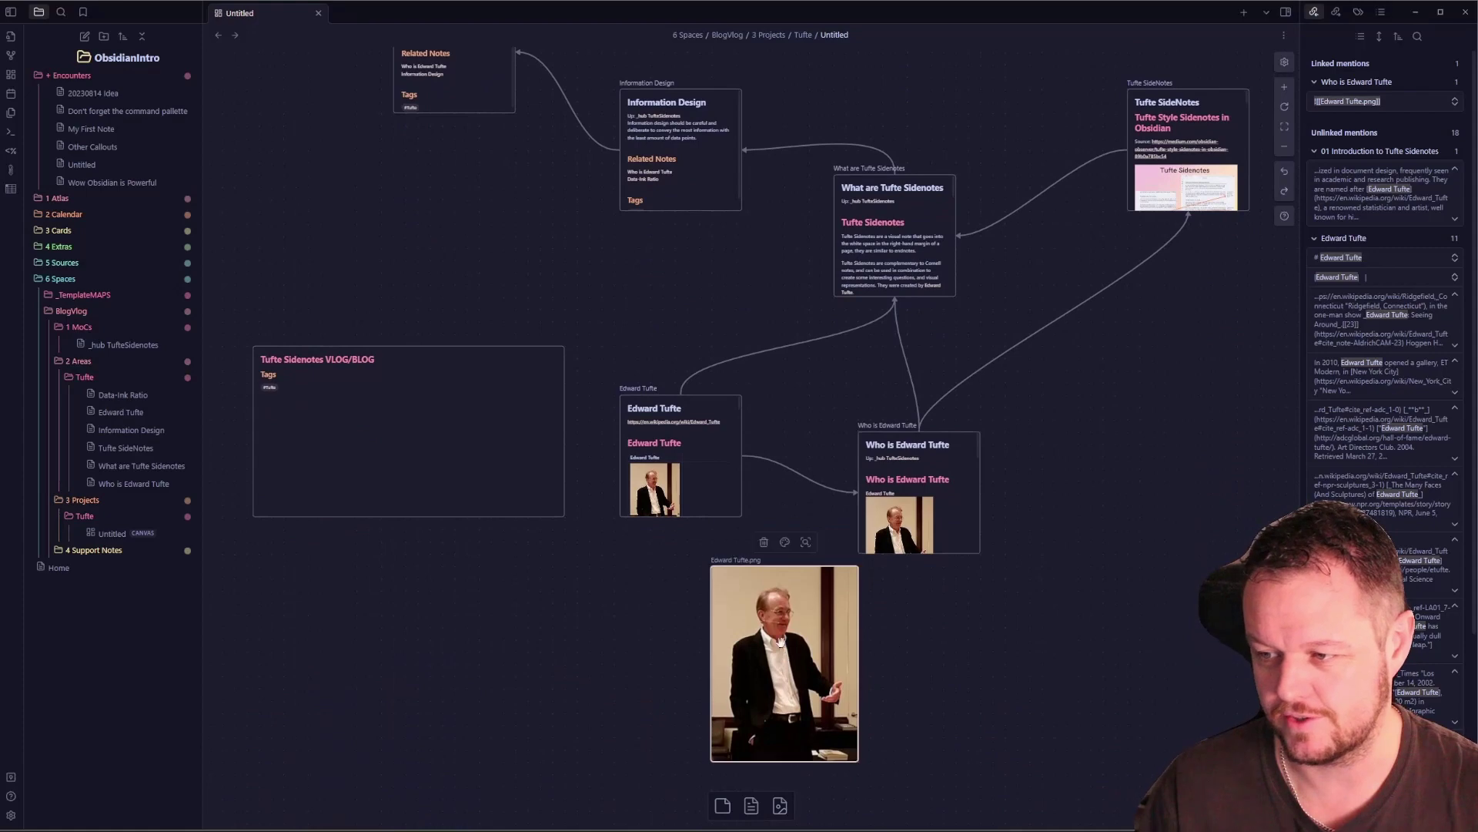
{"action": "scroll", "coordinate": [864, 598], "scroll_direction": "down", "scroll_amount": 5}
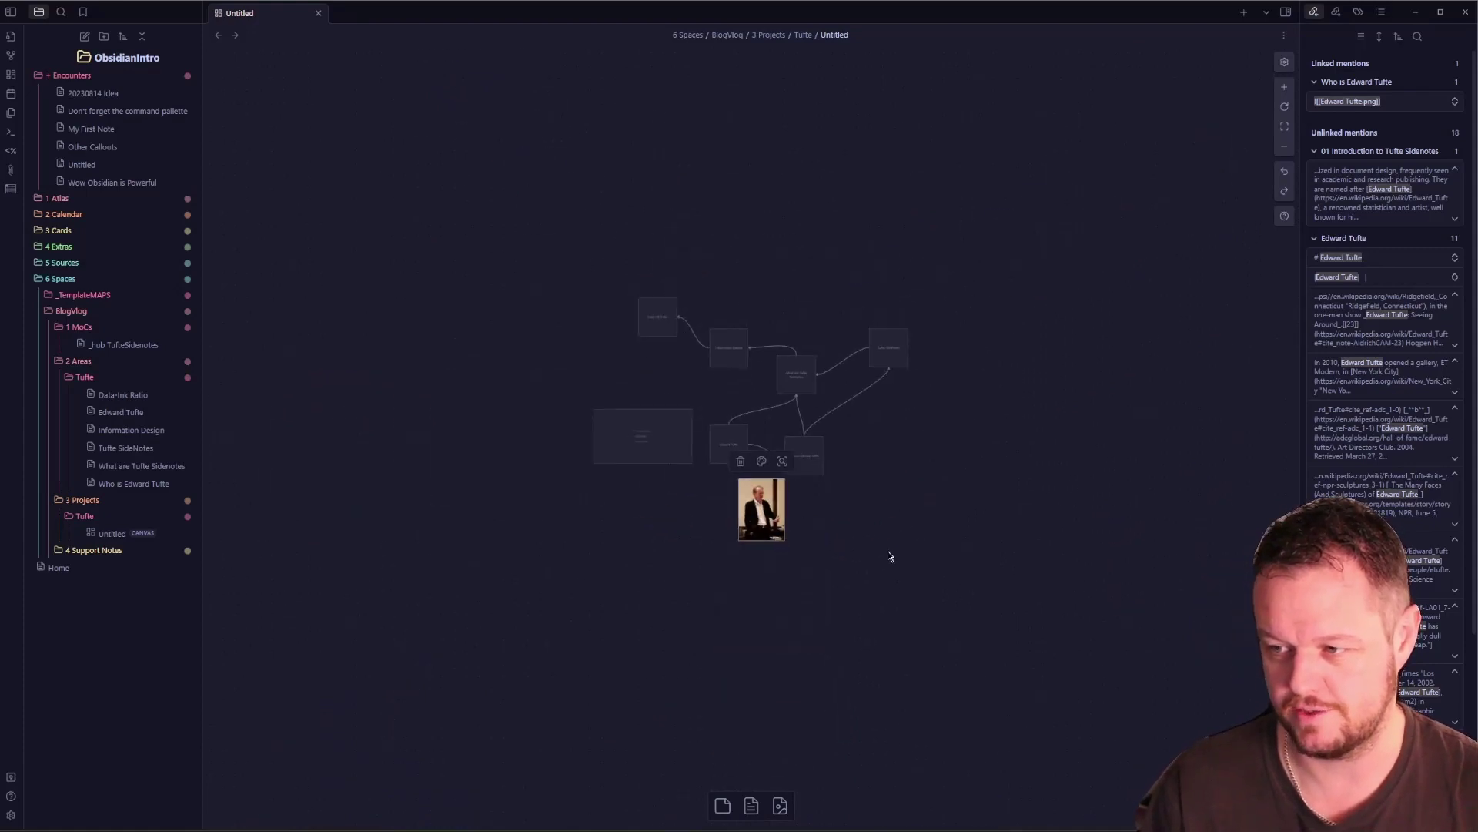
{"action": "scroll", "coordinate": [889, 554], "scroll_direction": "up", "scroll_amount": 8}
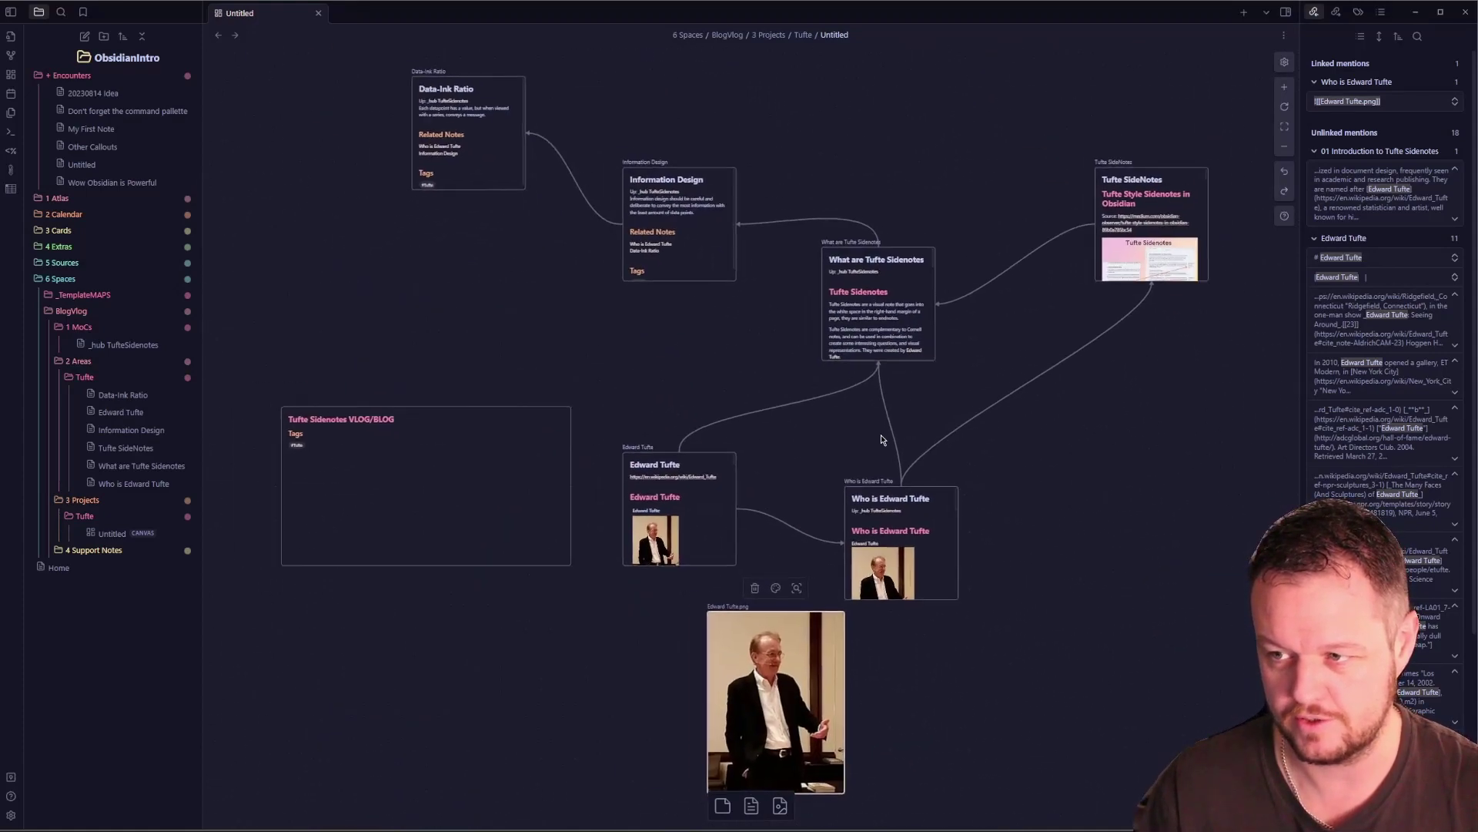
{"action": "left_click", "coordinate": [924, 723]}
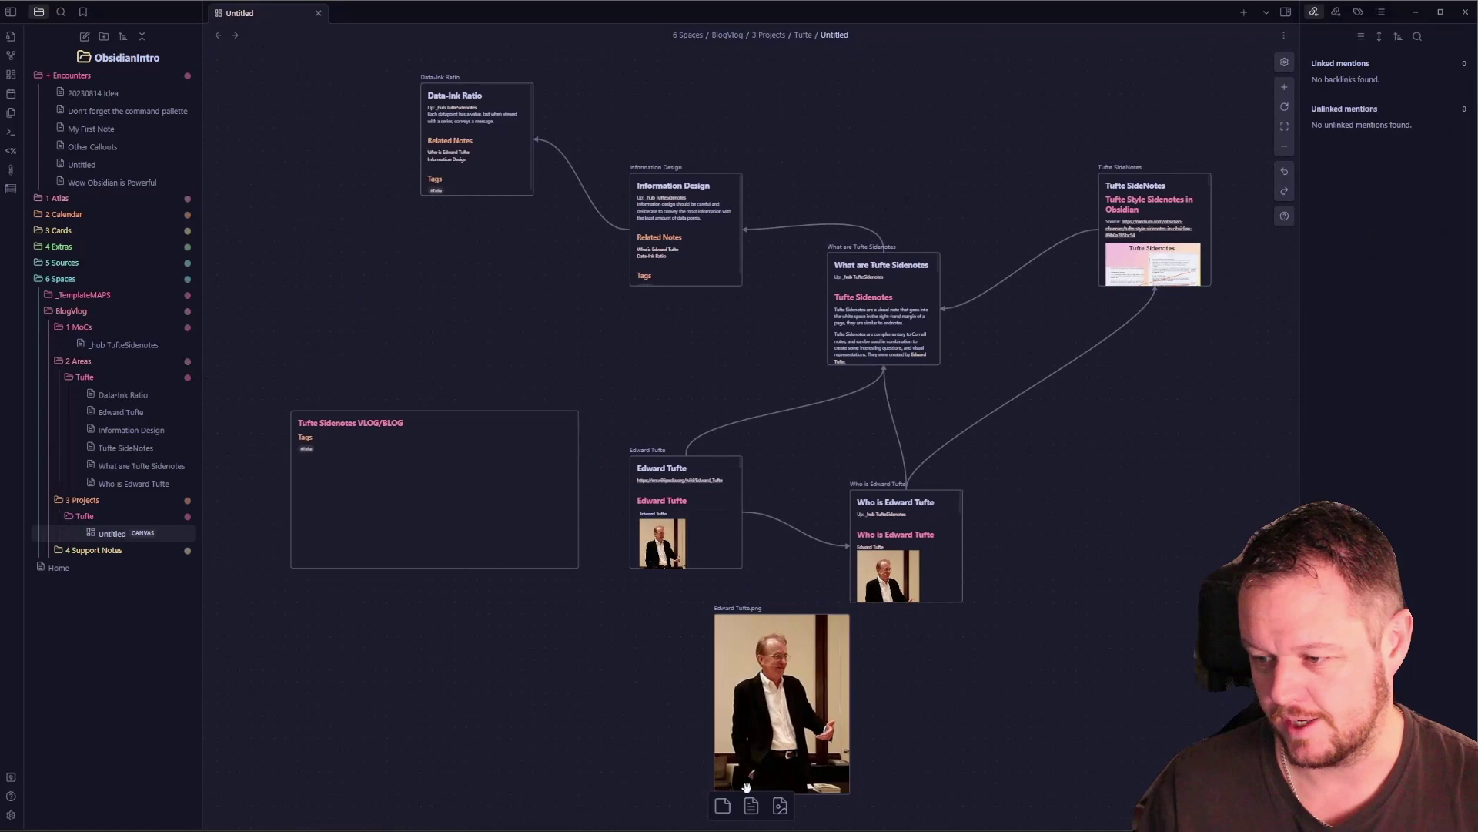
- Add Tufte Sidenote Example.png, enlarge it, and connect What are Tufte Sidenotes to it
{"action": "left_click", "coordinate": [780, 806]}
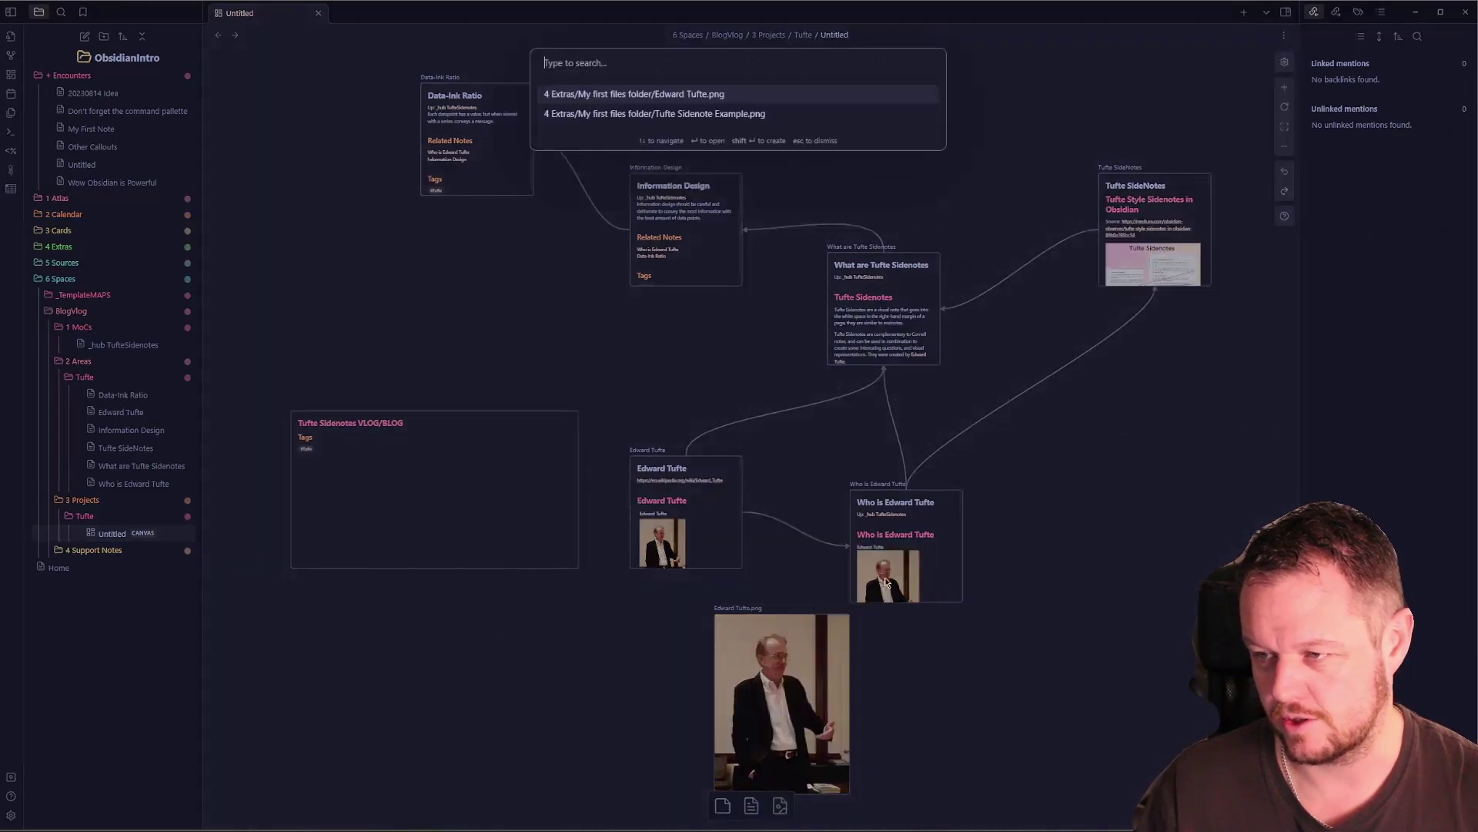
{"action": "left_click", "coordinate": [677, 114]}
{"action": "left_click_drag", "start_coordinate": [751, 428], "coordinate": [1098, 428]}
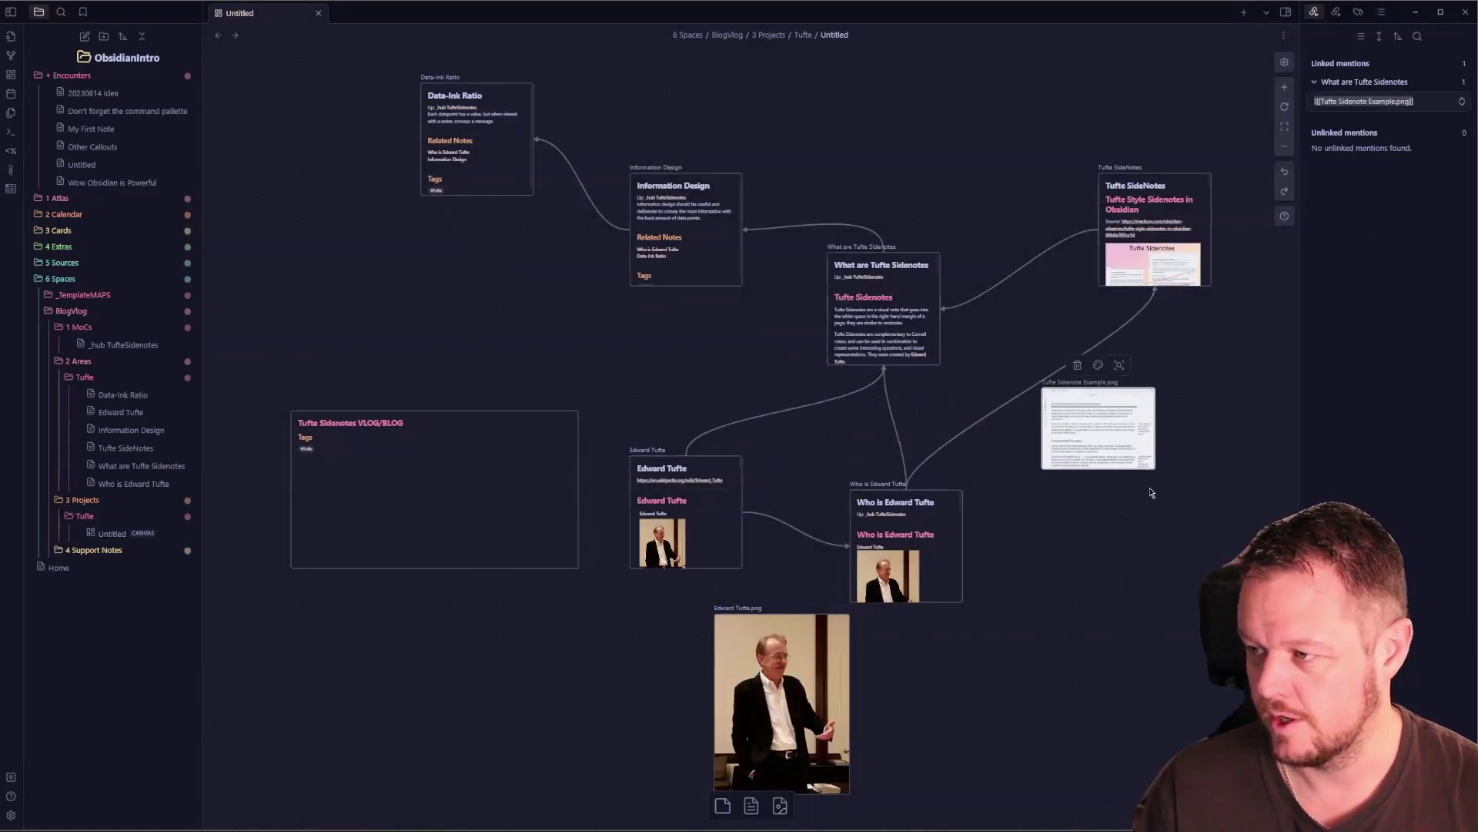
{"action": "left_click_drag", "start_coordinate": [1155, 468], "coordinate": [1297, 604]}
{"action": "left_click_drag", "start_coordinate": [1205, 523], "coordinate": [1192, 567]}
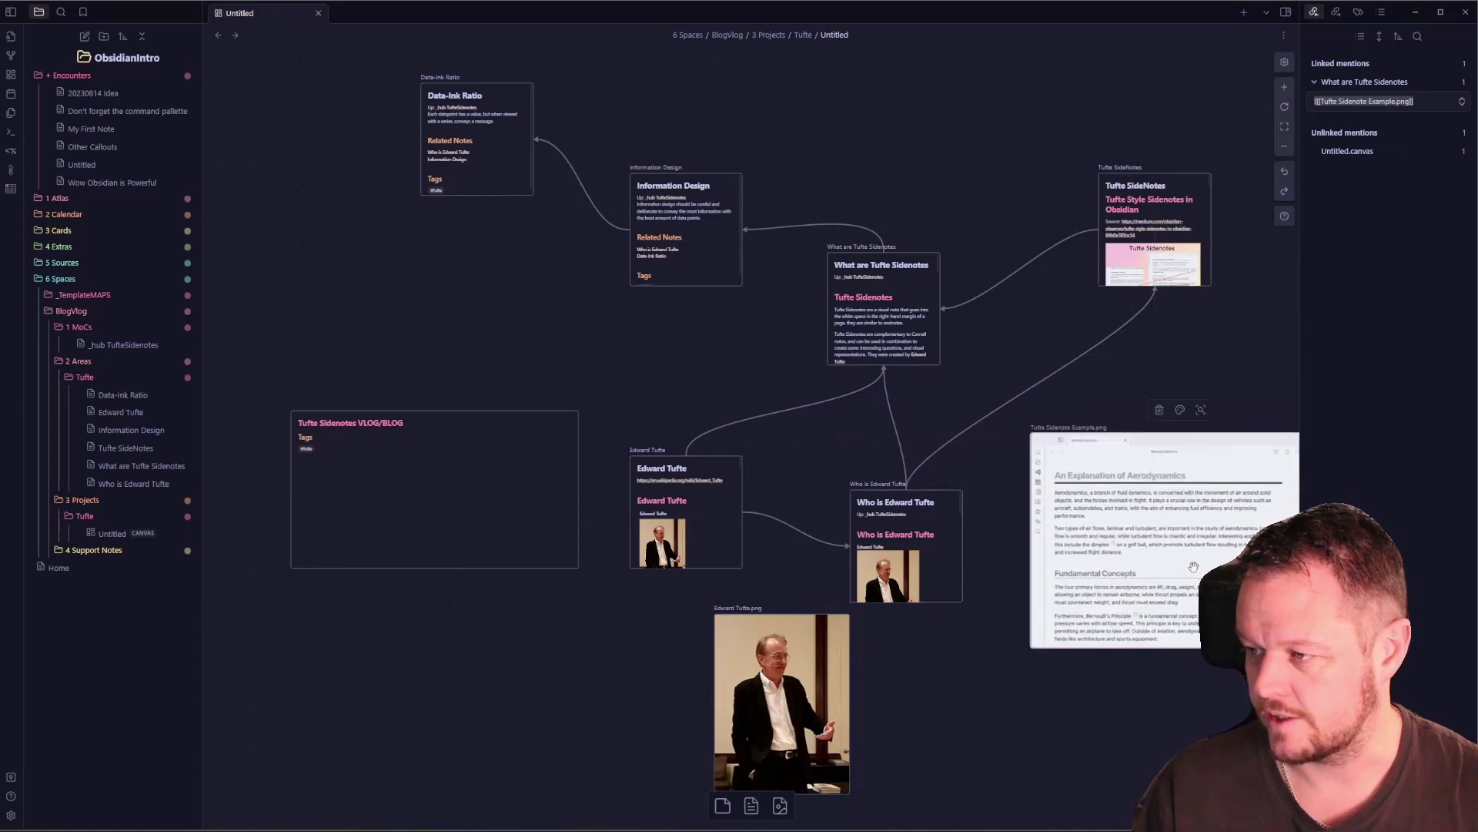
{"action": "left_click", "coordinate": [1203, 374]}
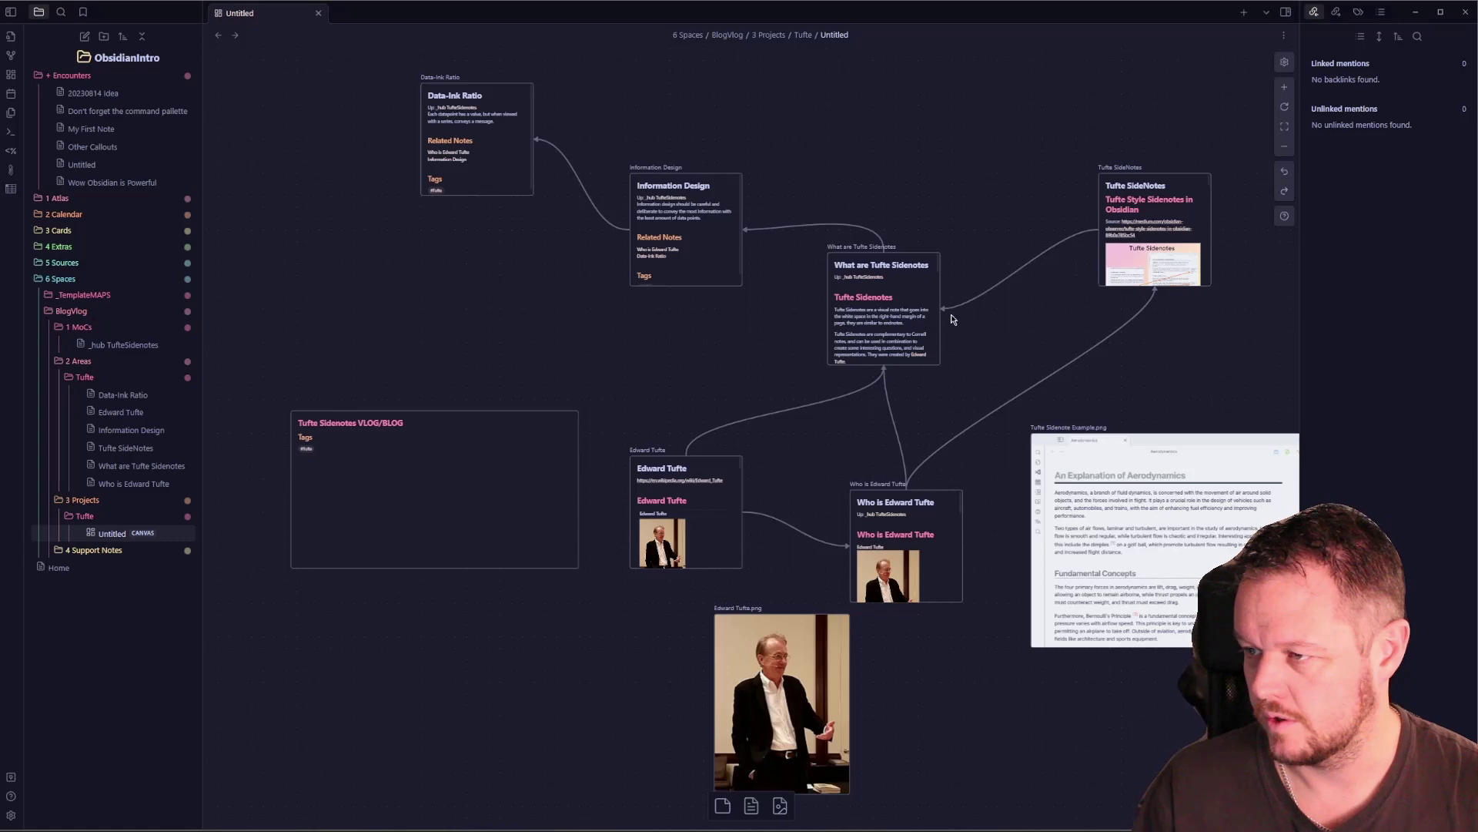
{"action": "left_click_drag", "start_coordinate": [942, 310], "coordinate": [1180, 438]}
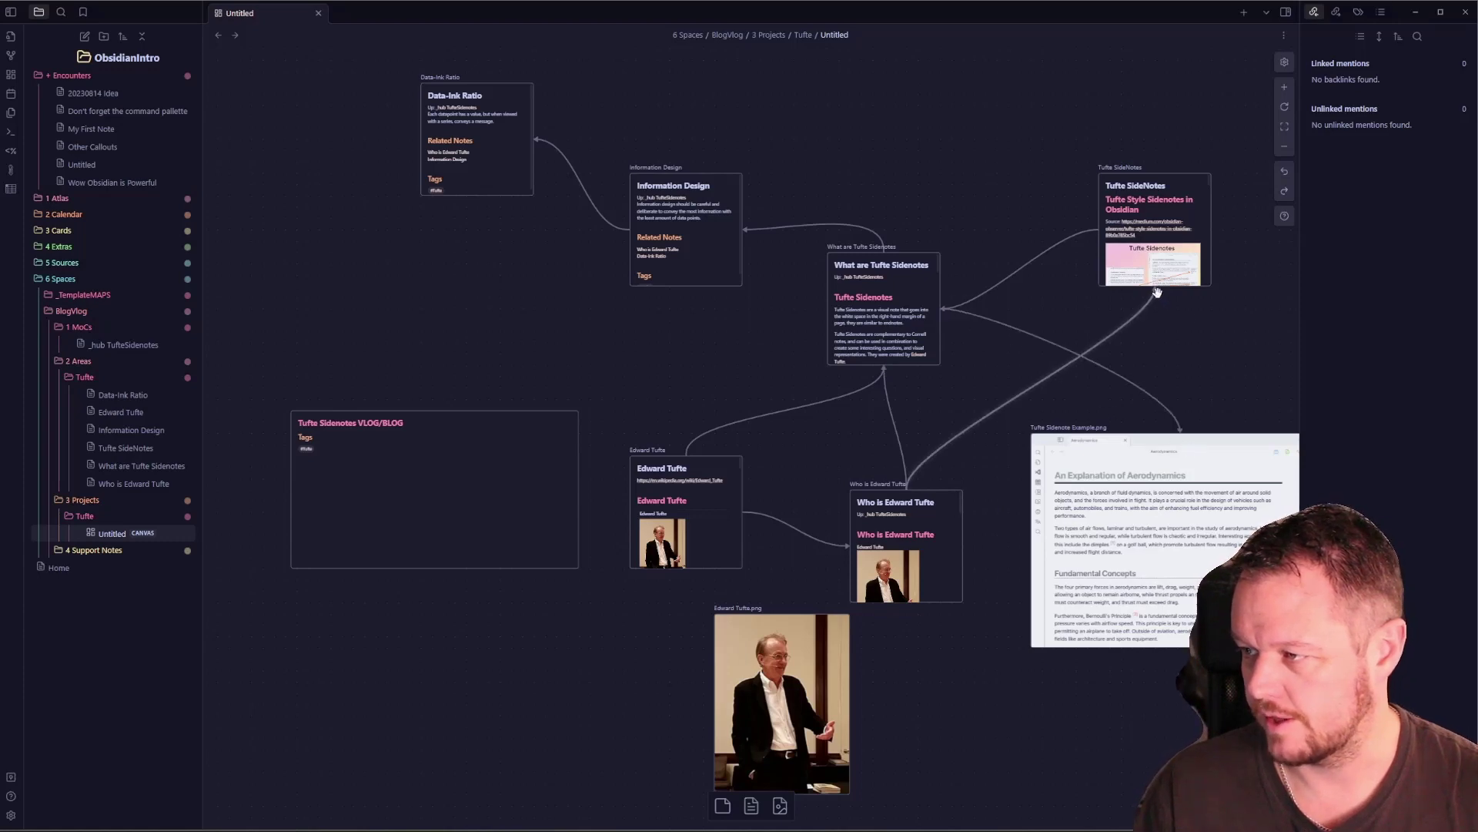
- Type a two-paragraph Edward Tufte bio into the VLOG/BLOG card, then open _hub TufteSidenotes
{"action": "scroll", "coordinate": [451, 494], "scroll_direction": "down", "scroll_amount": 2}
{"action": "double_click", "coordinate": [423, 473]}
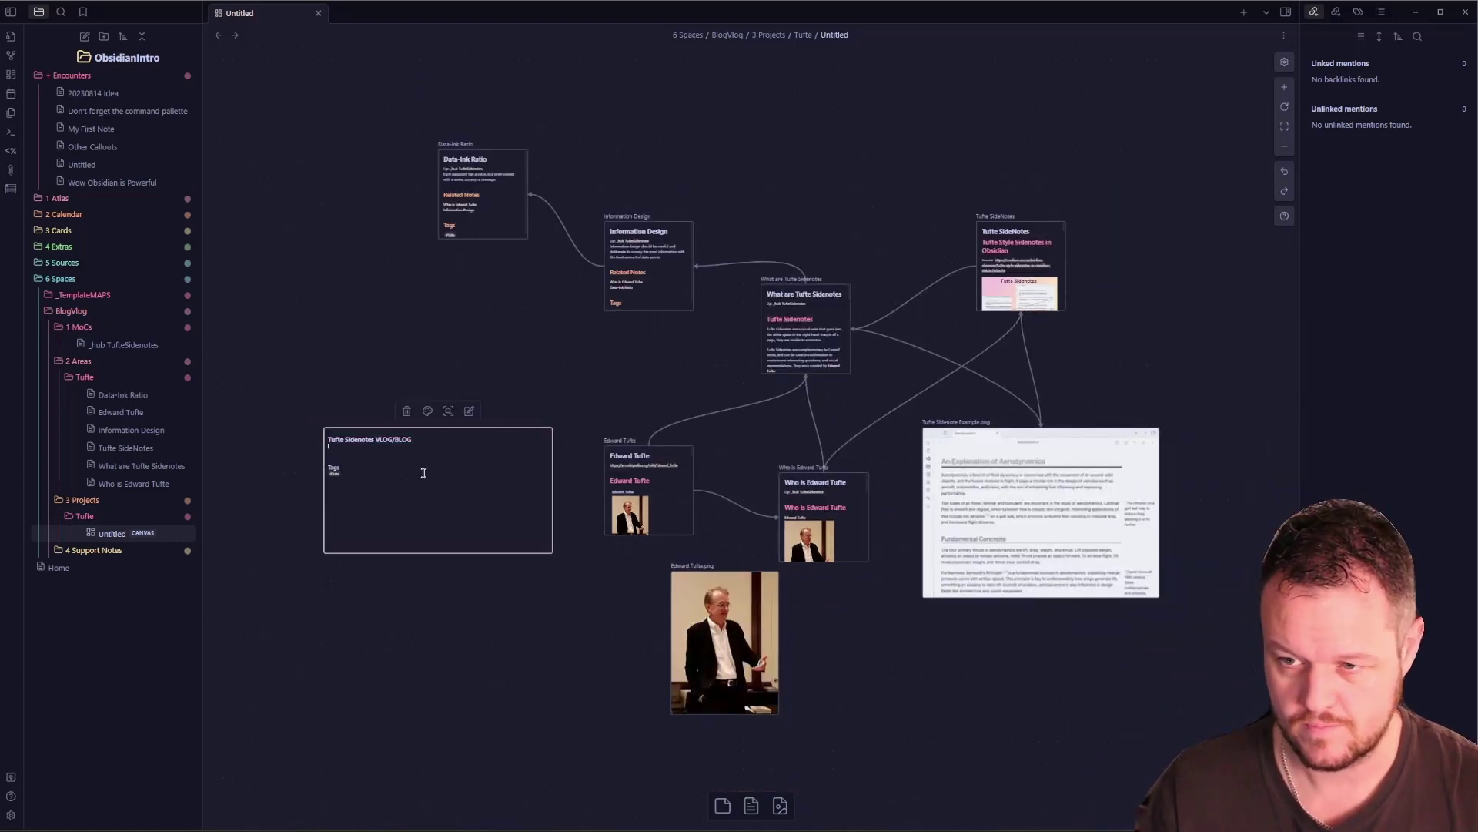
{"action": "type", "text": "Edward Tufte is a Sculptor, Statistician and Professor, he was born in Kansas"}
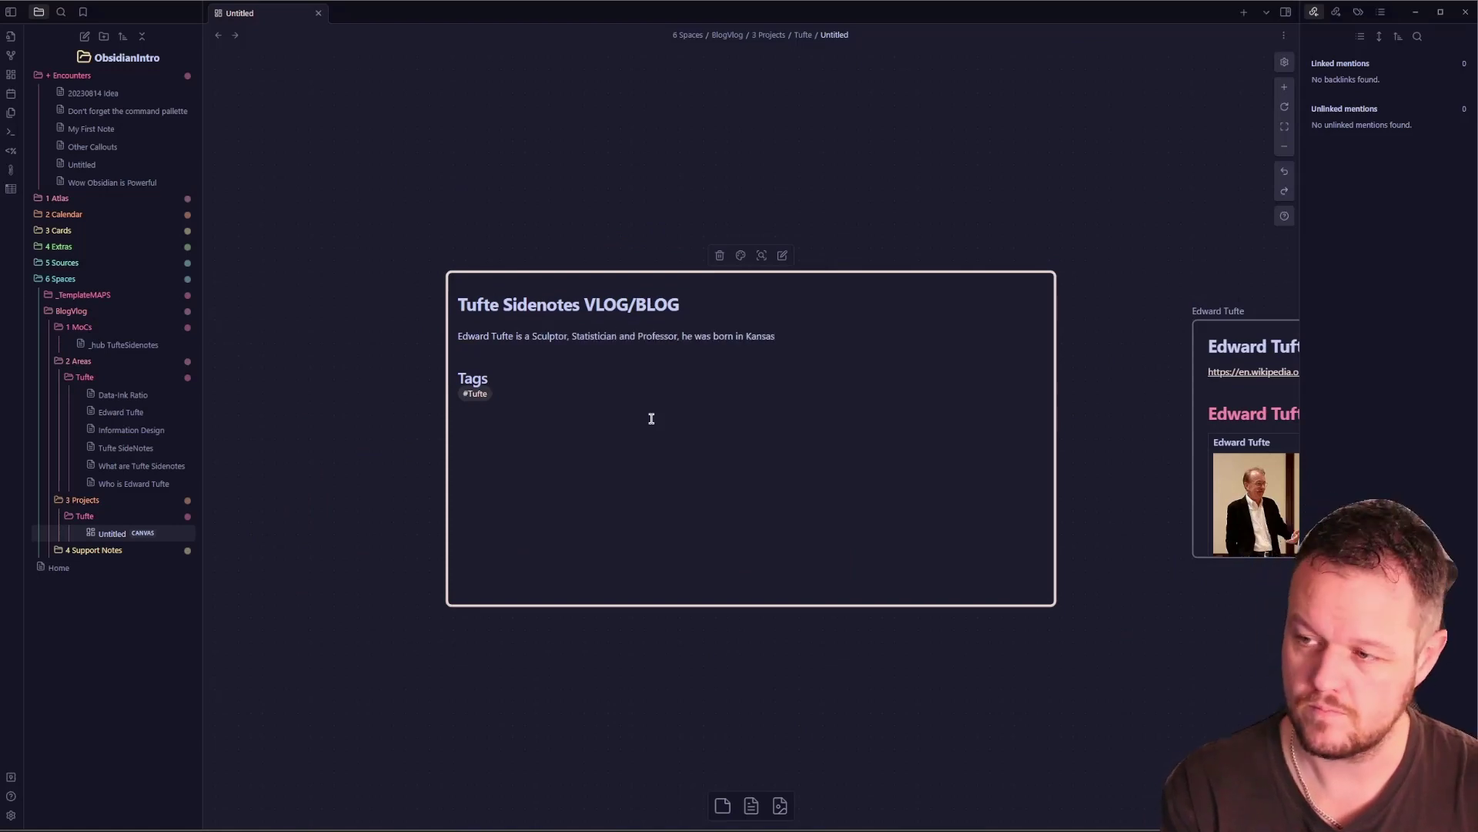
{"action": "type", "text": " City and attended Yale and Stanford Universities.  He's a huge influence on the visual data conversation and made"}
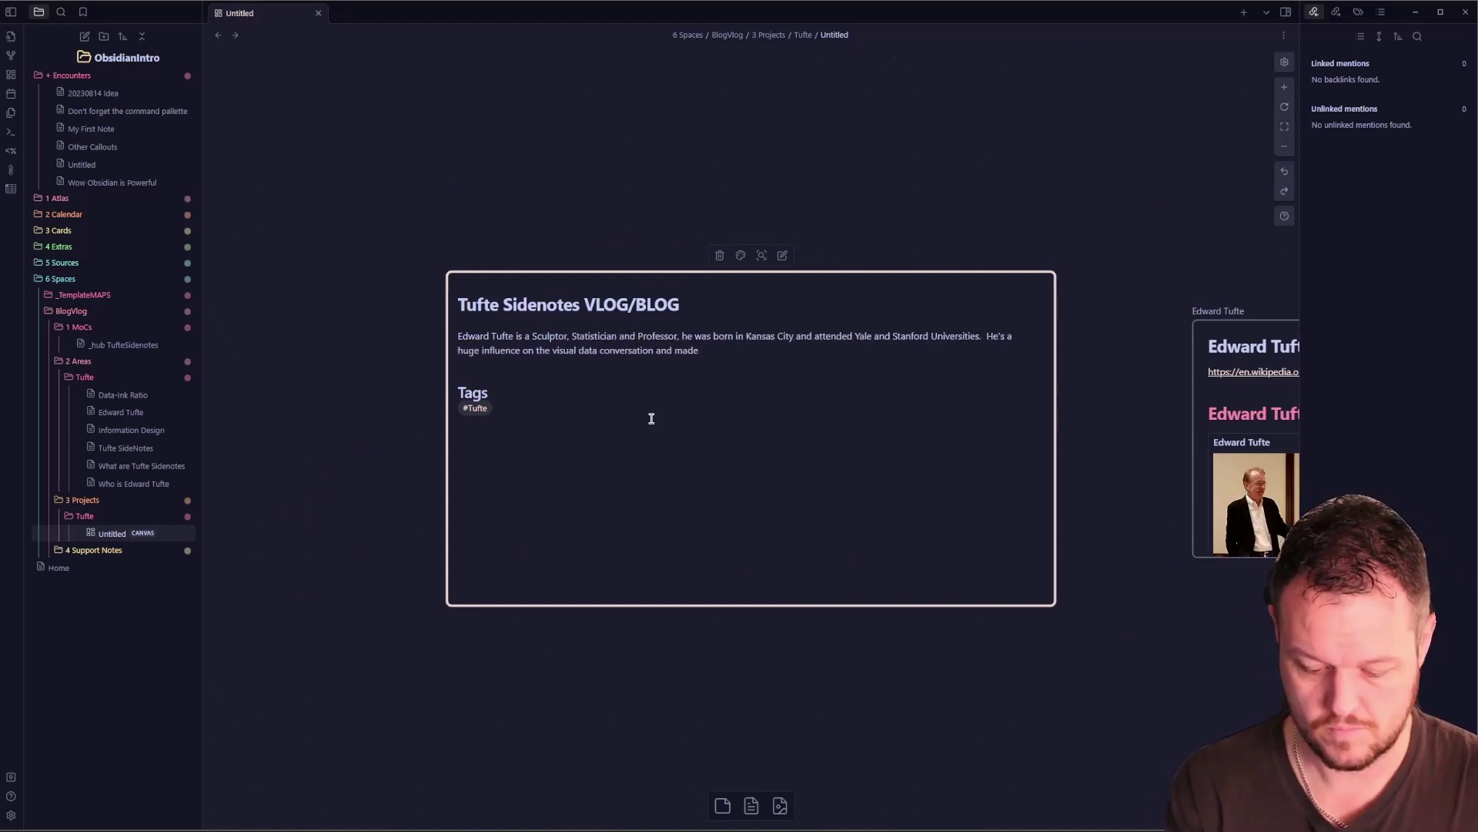
{"action": "type", "text": " great analysis on a image depicting the loss of the invasion of russian in 1812 by Napoleon, he calls this image possibly the greatest source of information in a single image ever created."}
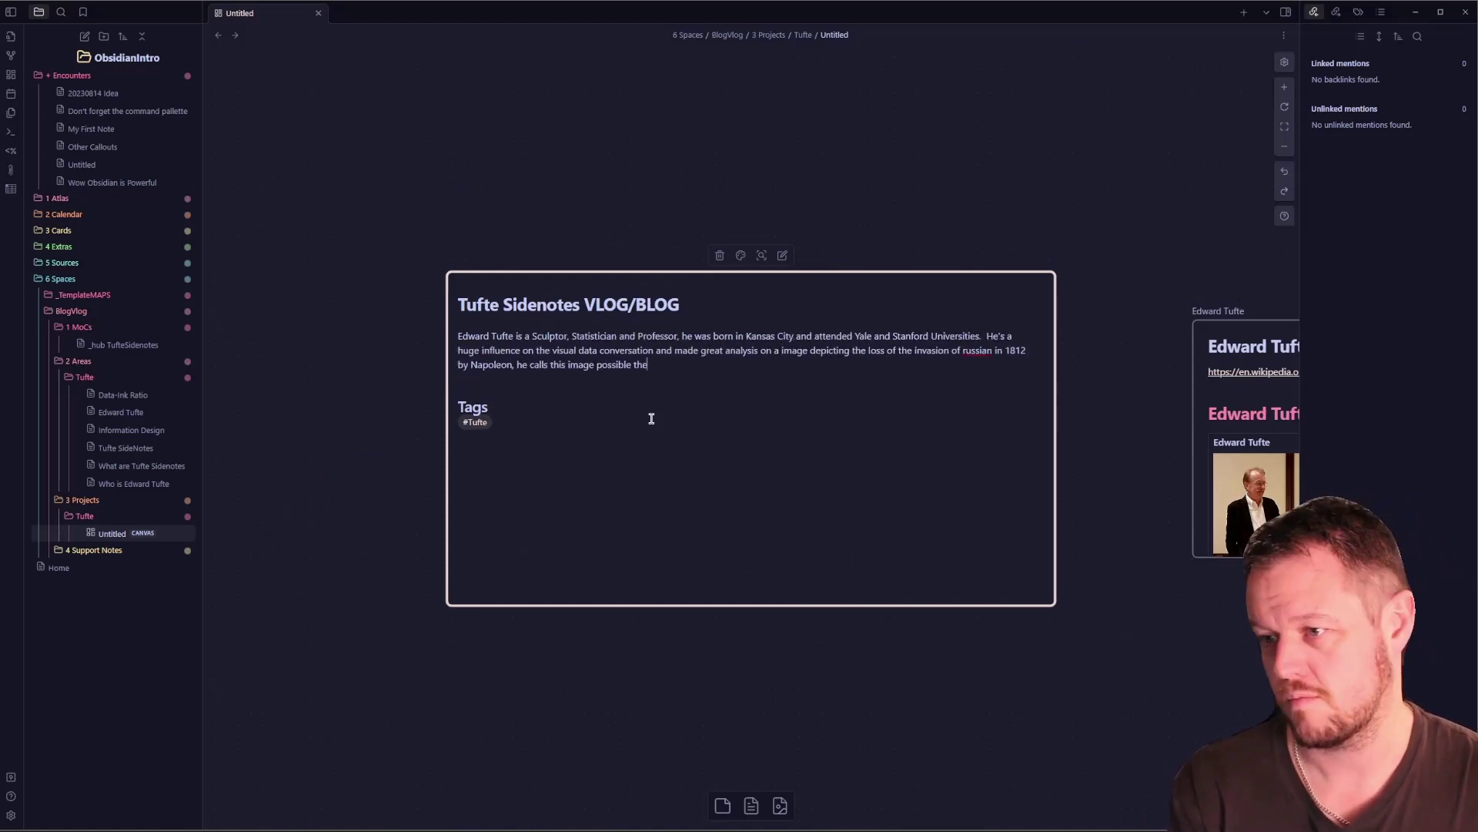
{"action": "key", "text": "Return"}
{"action": "key", "text": "Return"}
{"action": "type", "text": "He created the Tufte side note which is a note taking mechanism that helps convey additional information on the right hand side of a page."}
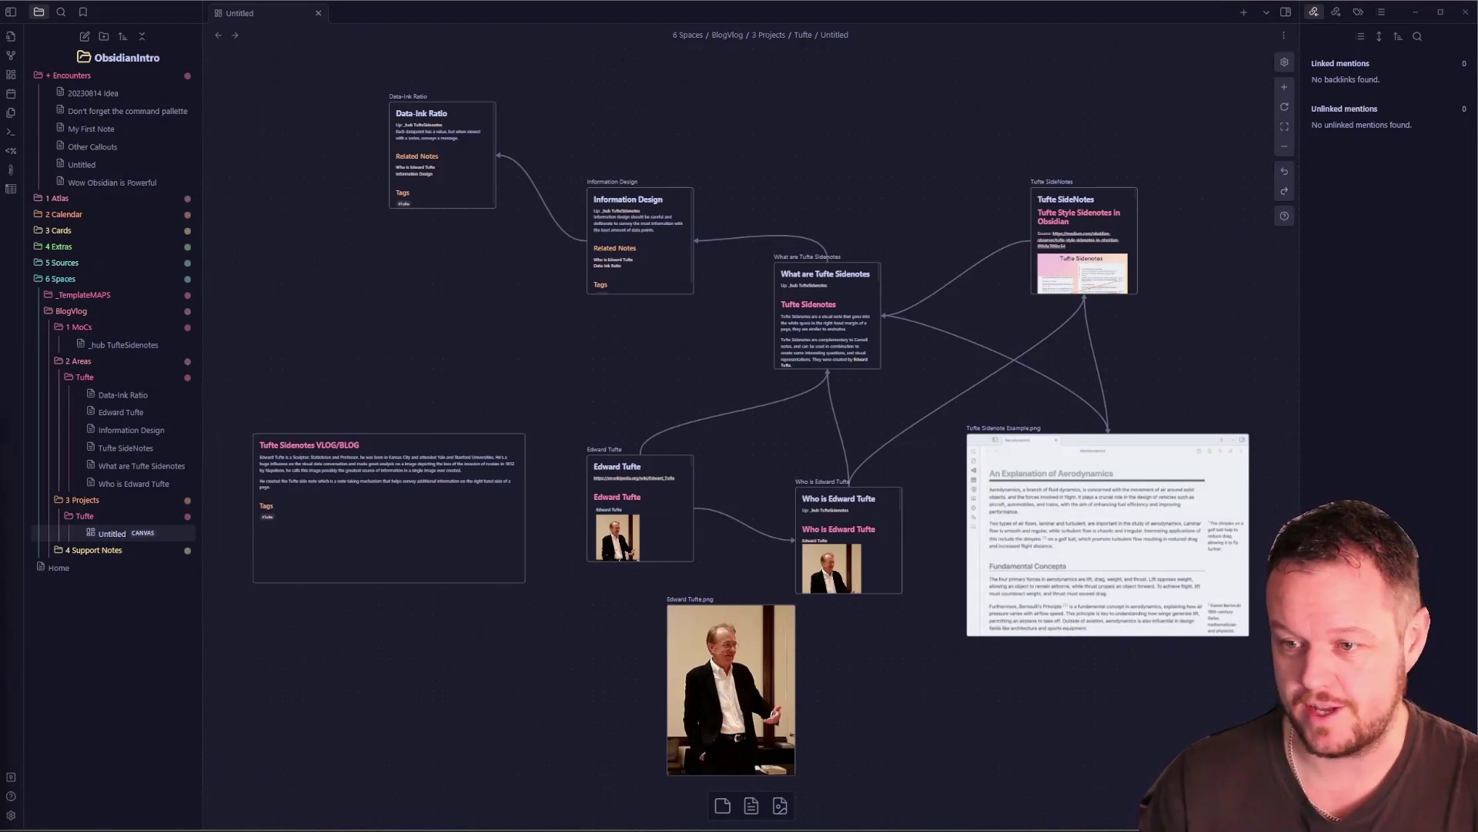
{"action": "left_click_drag", "start_coordinate": [218, 400], "coordinate": [550, 626]}
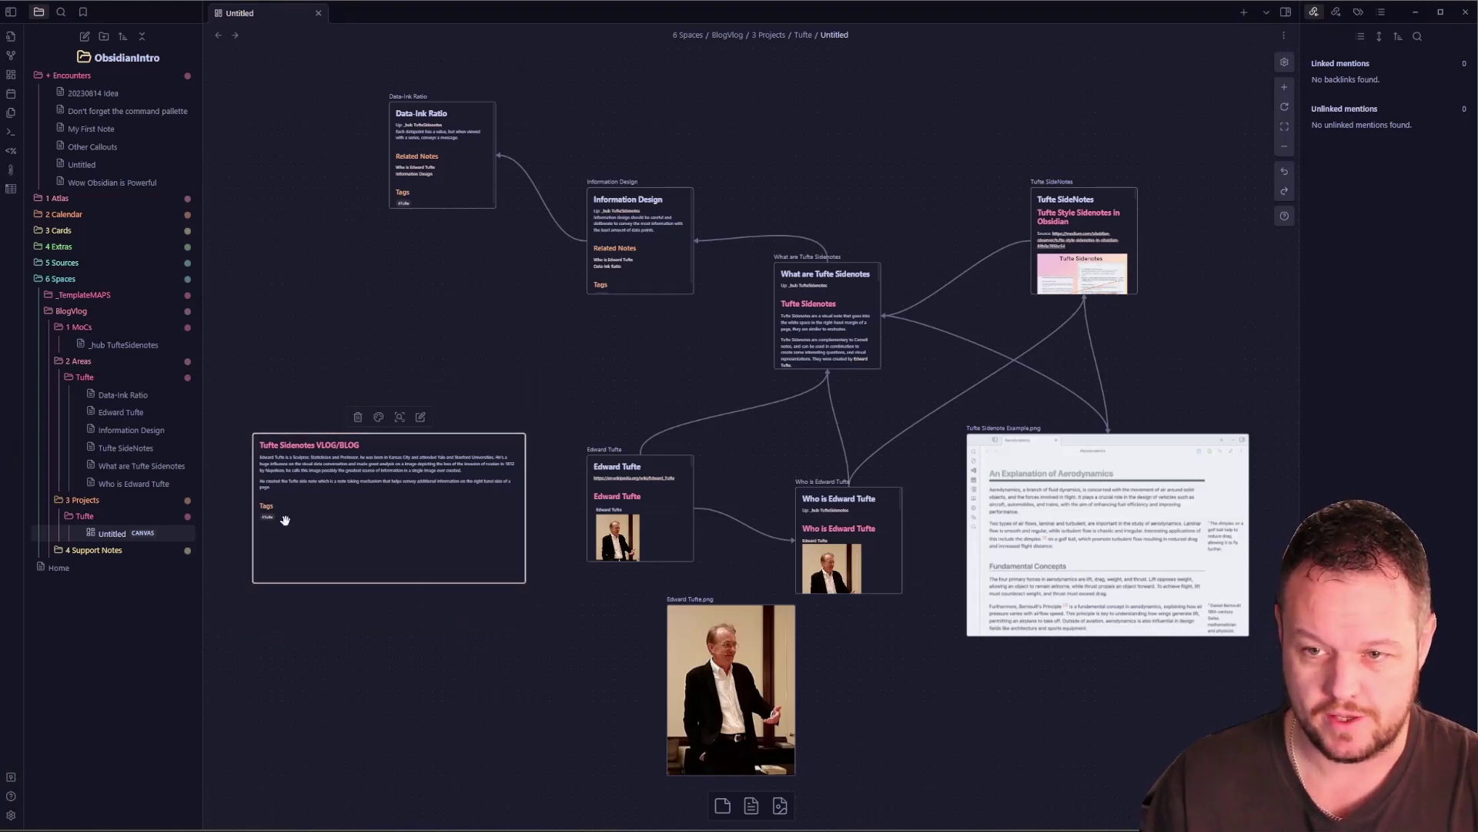
{"action": "left_click", "coordinate": [123, 344]}
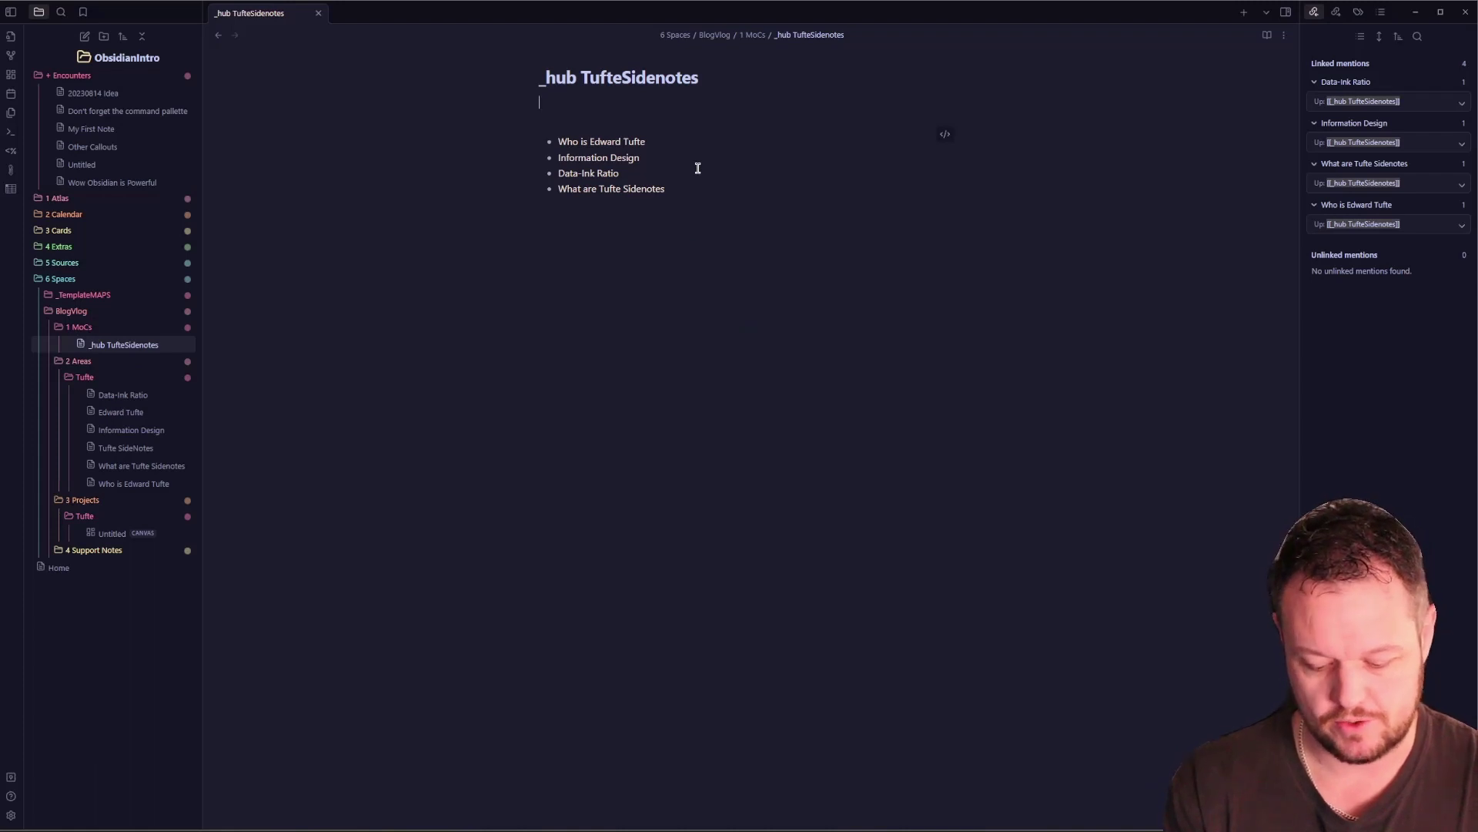
- Link Untitled.canvas at the top of the hub note and rename it 'Tufte Sidenote Canvas'
{"action": "type", "text": "[["}
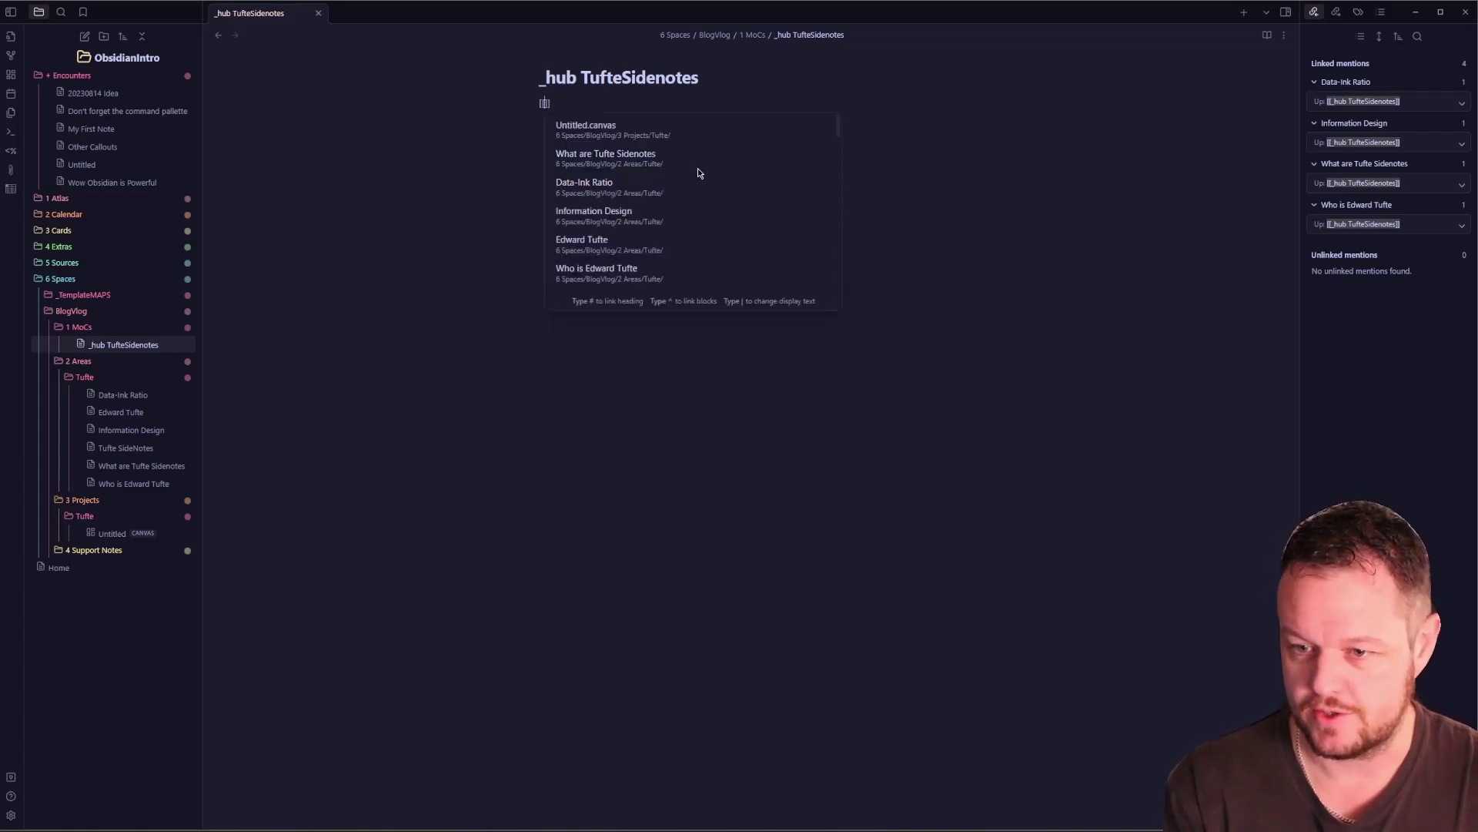
{"action": "type", "text": "unti"}
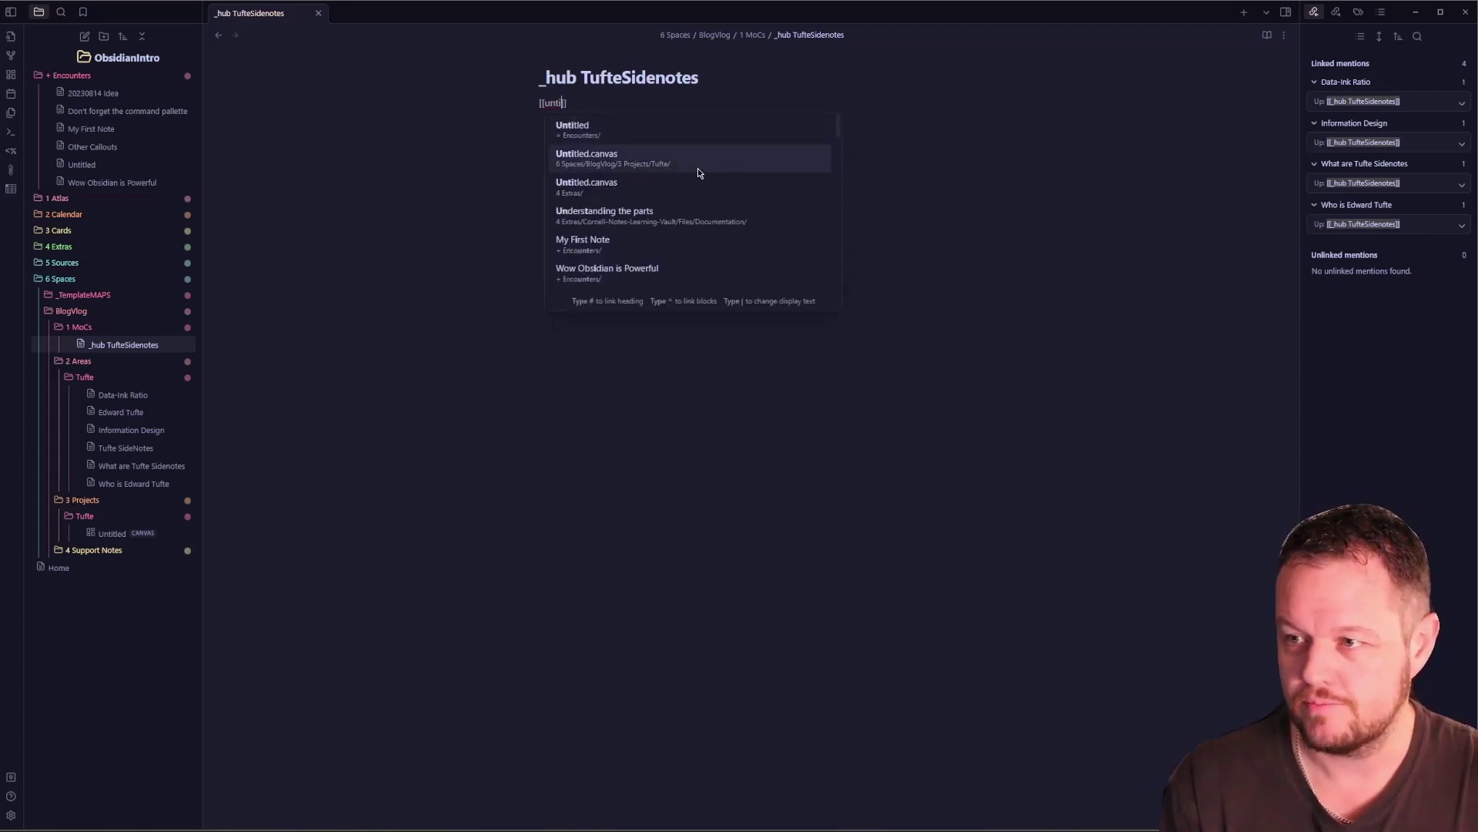
{"action": "left_click", "coordinate": [697, 168]}
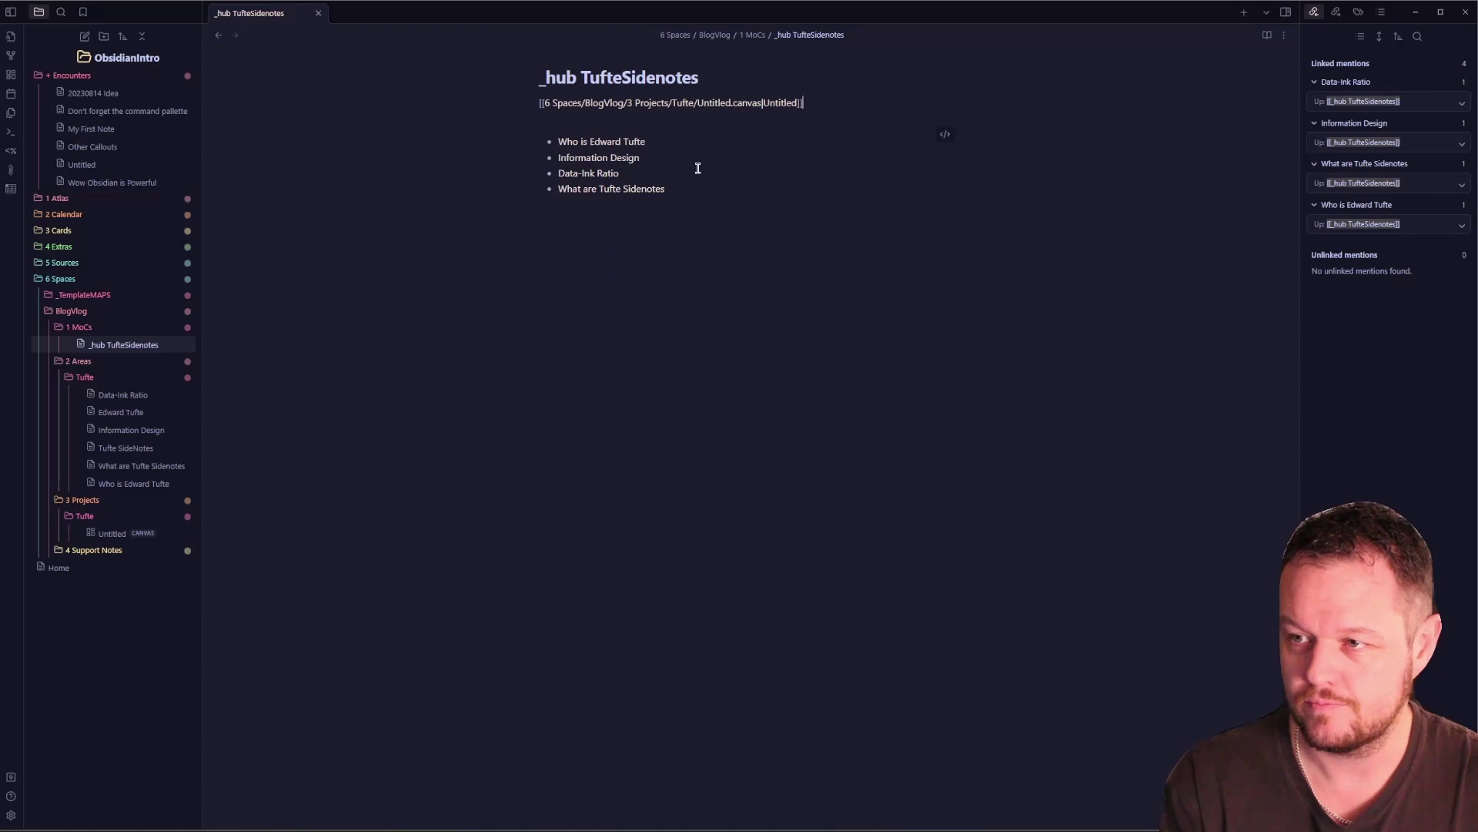
{"action": "right_click", "coordinate": [123, 532]}
{"action": "left_click", "coordinate": [158, 599]}
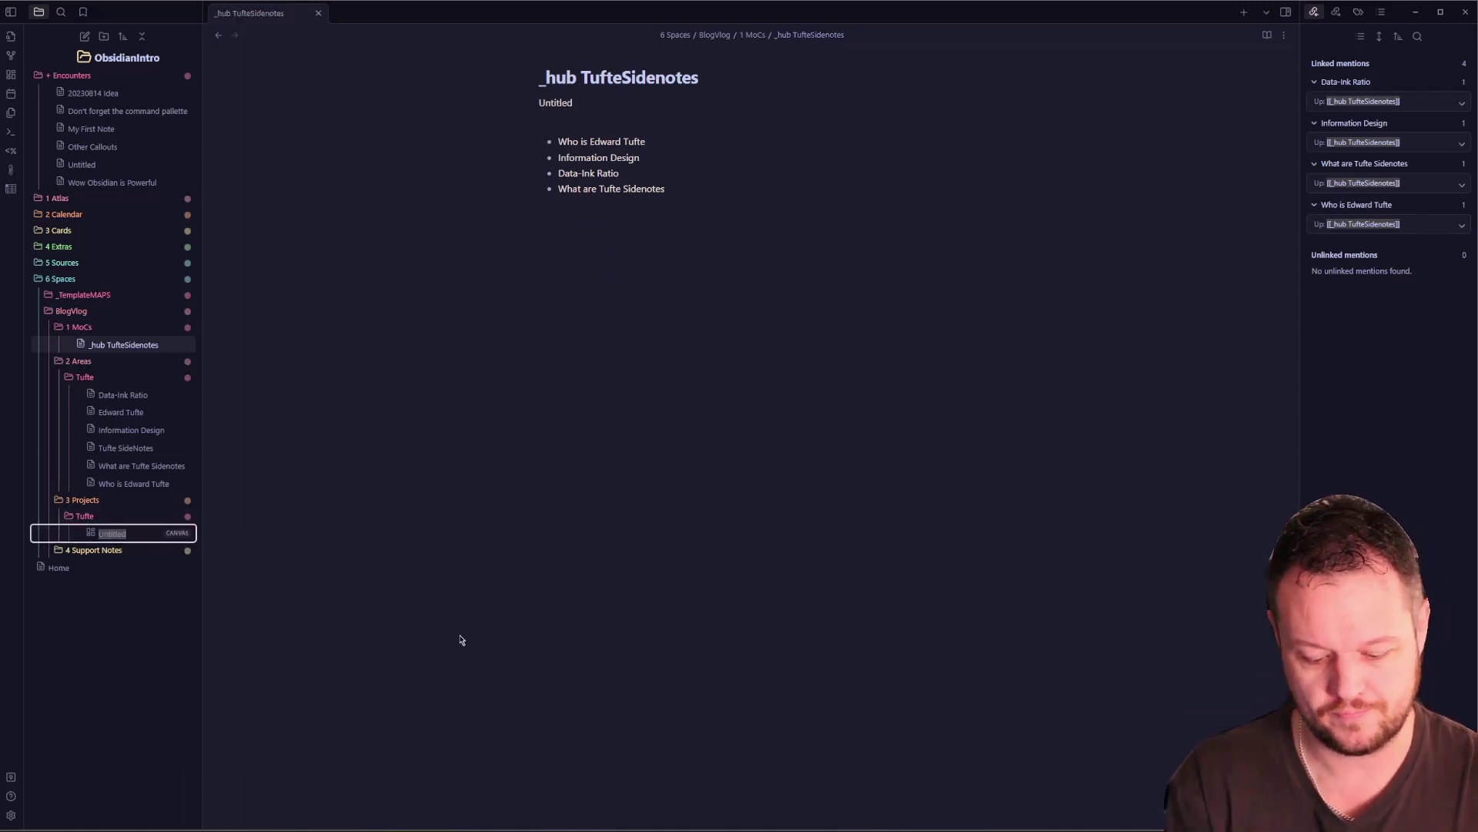
{"action": "type", "text": "Tufte Sidenote "}
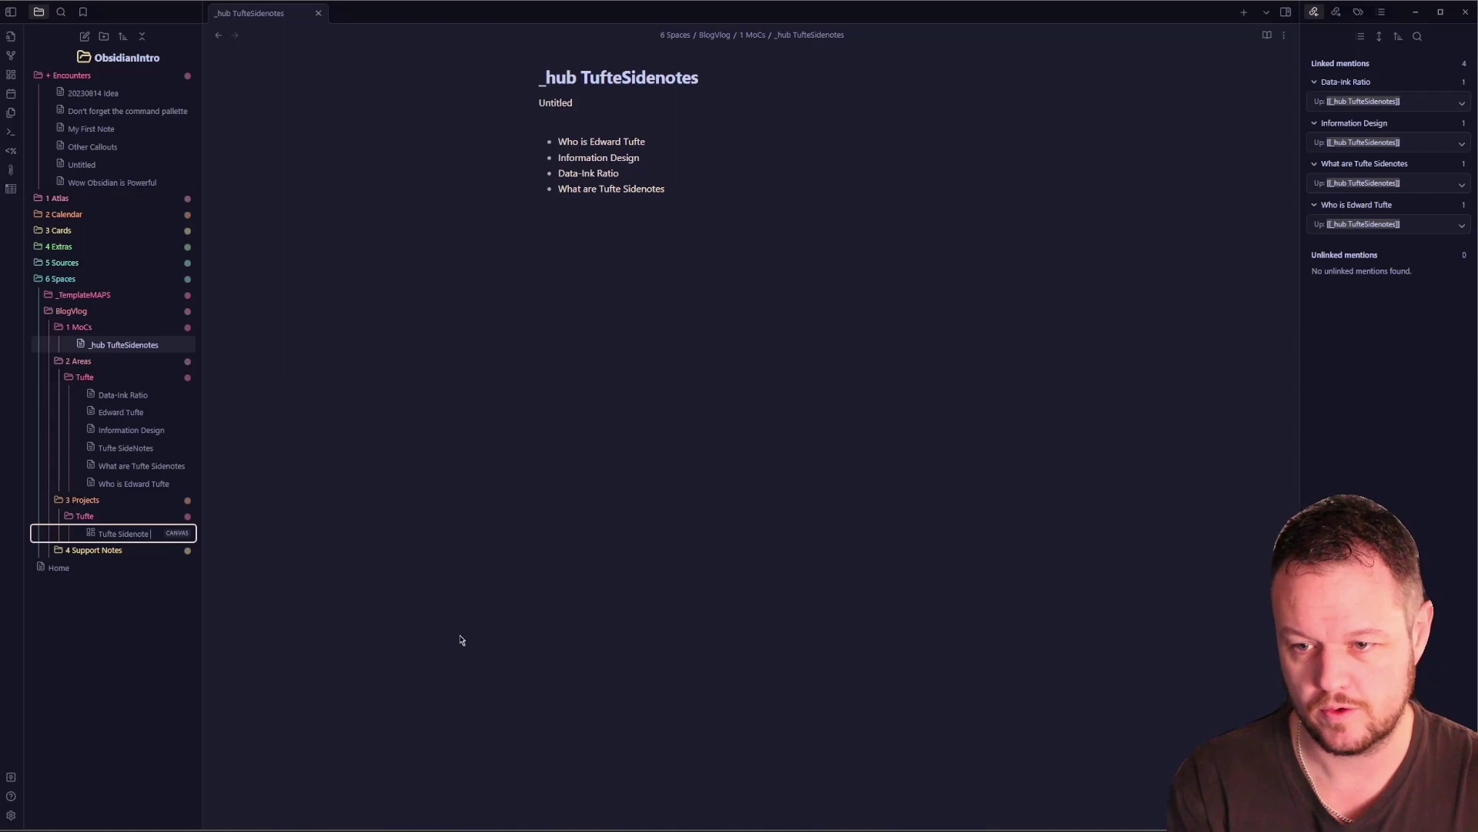
{"action": "type", "text": "Canvas"}
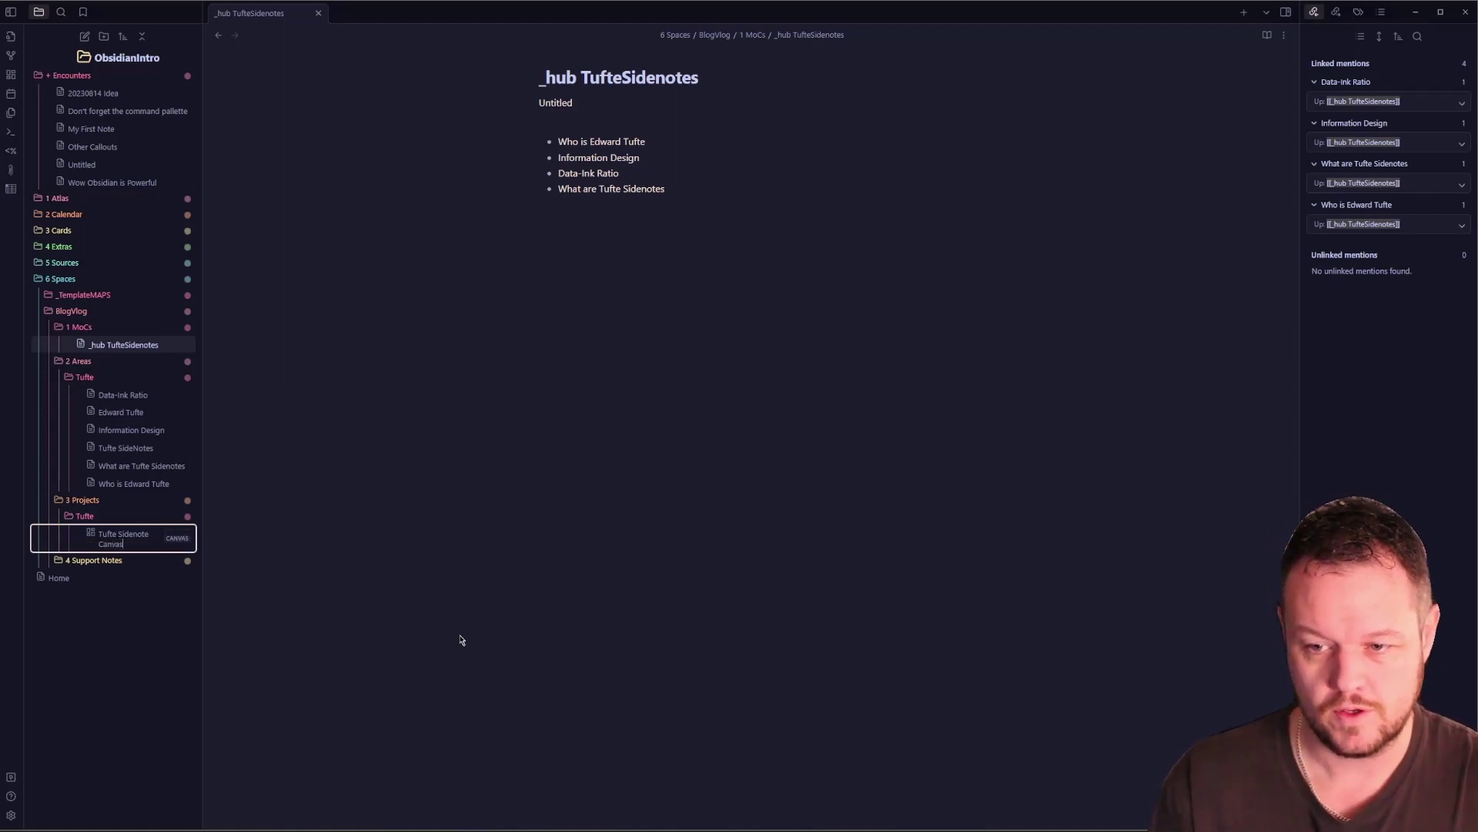
{"action": "key", "text": "Return"}
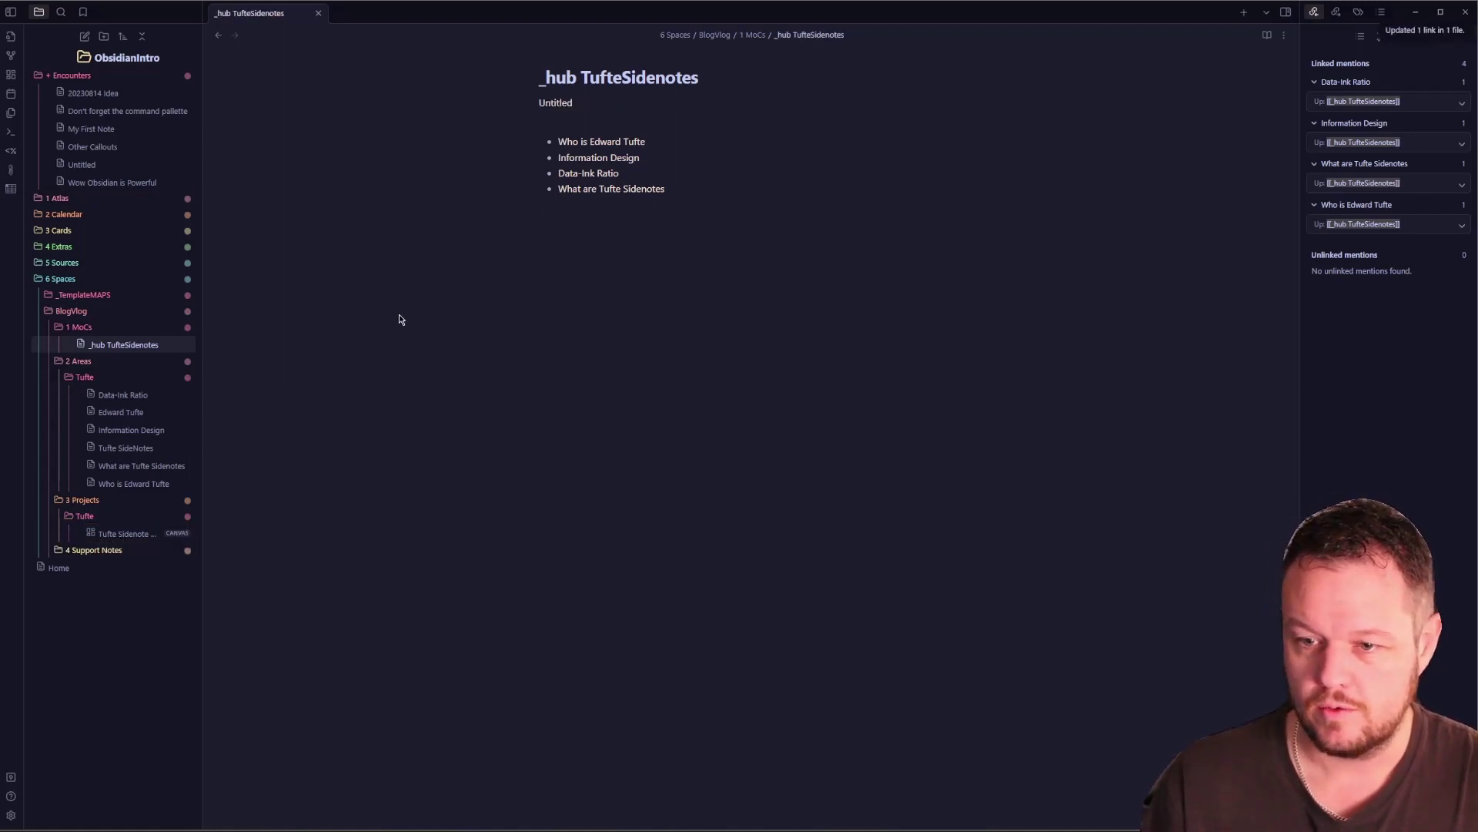
- Reopen Tufte Sidenote Canvas and convert the VLOG/BLOG card into the note file TufteBlog
{"action": "left_click", "coordinate": [123, 533]}
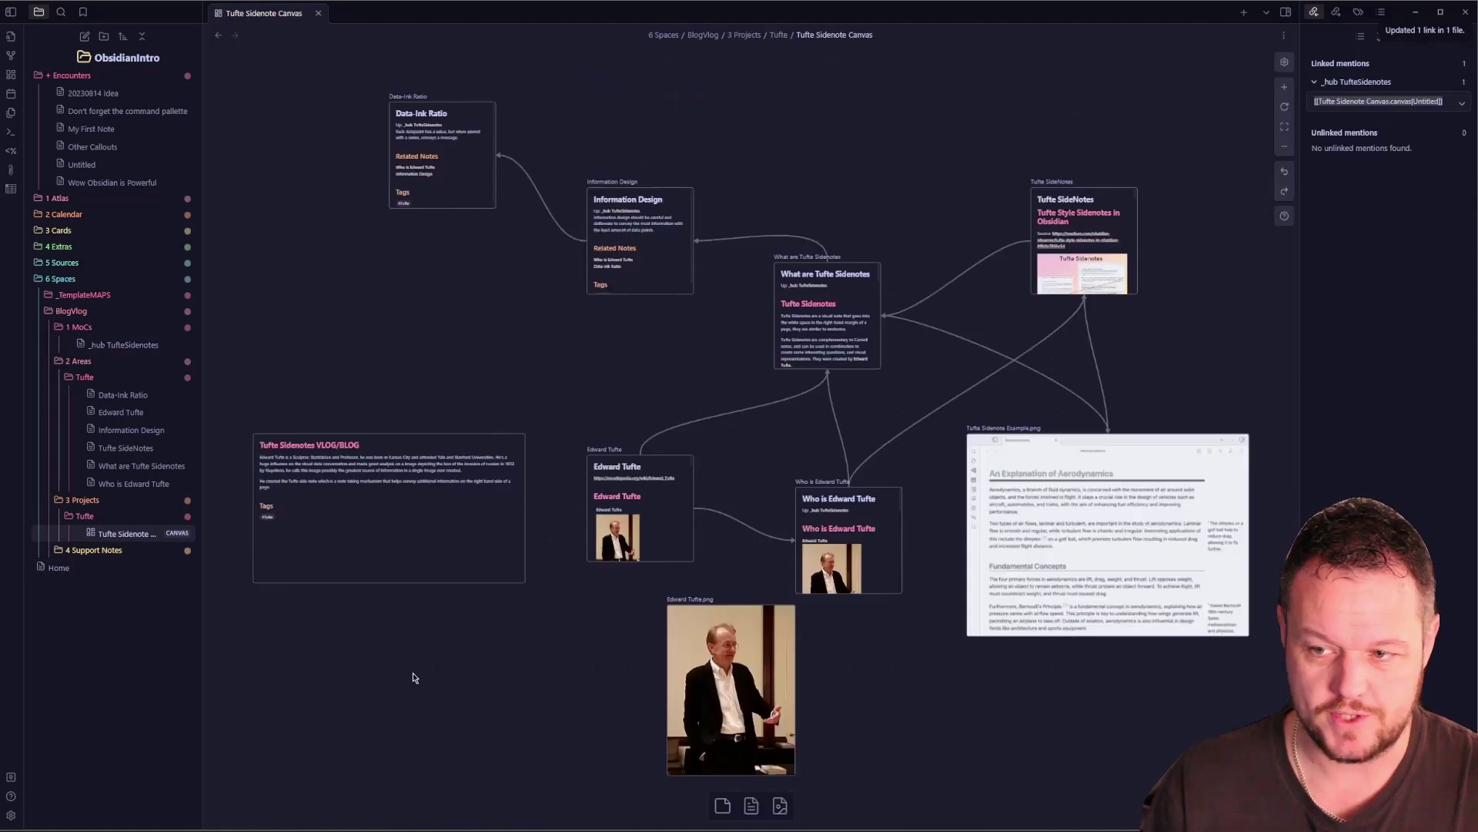
{"action": "left_click", "coordinate": [373, 499]}
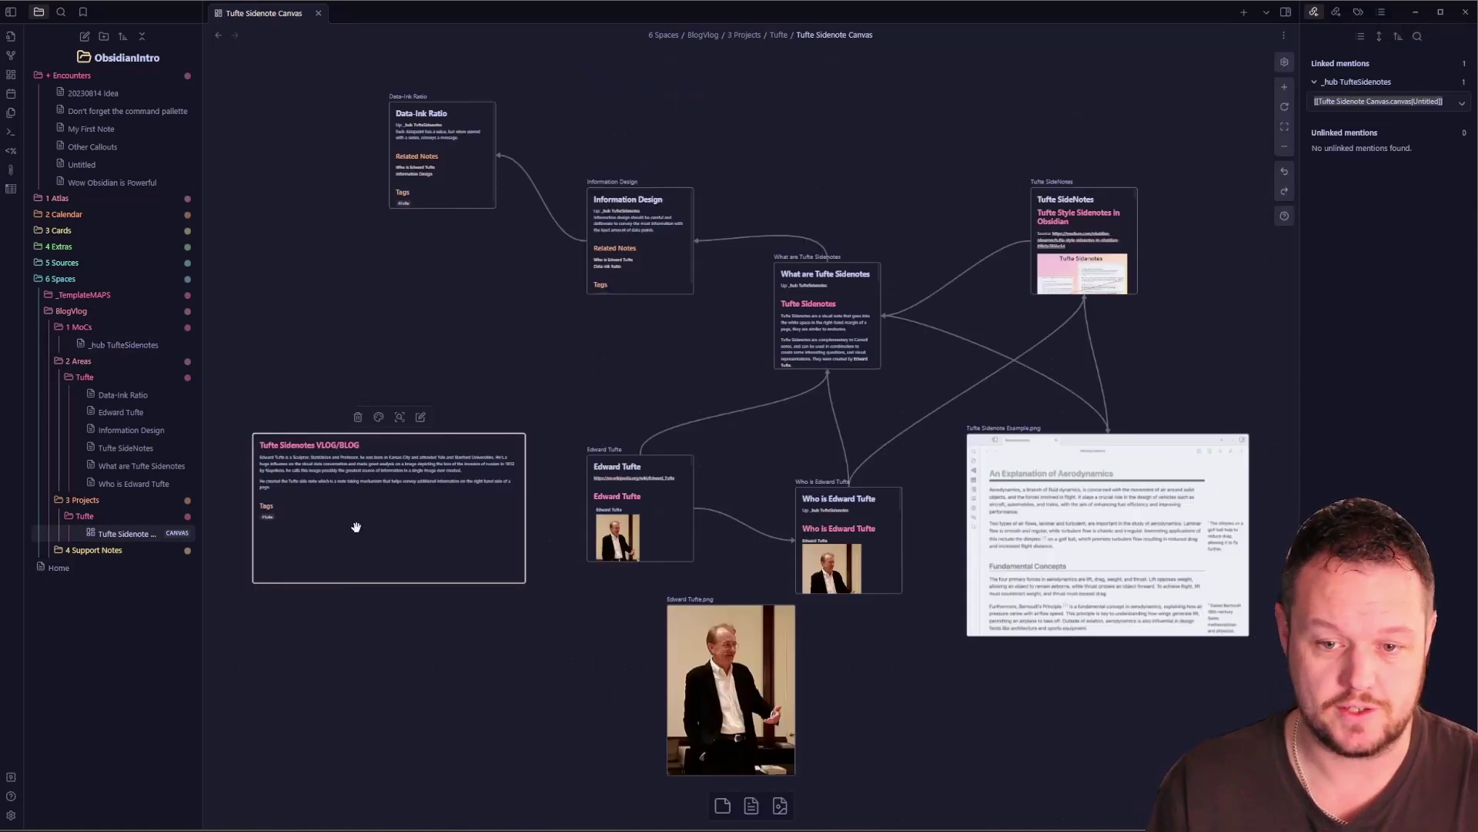
{"action": "right_click", "coordinate": [387, 446]}
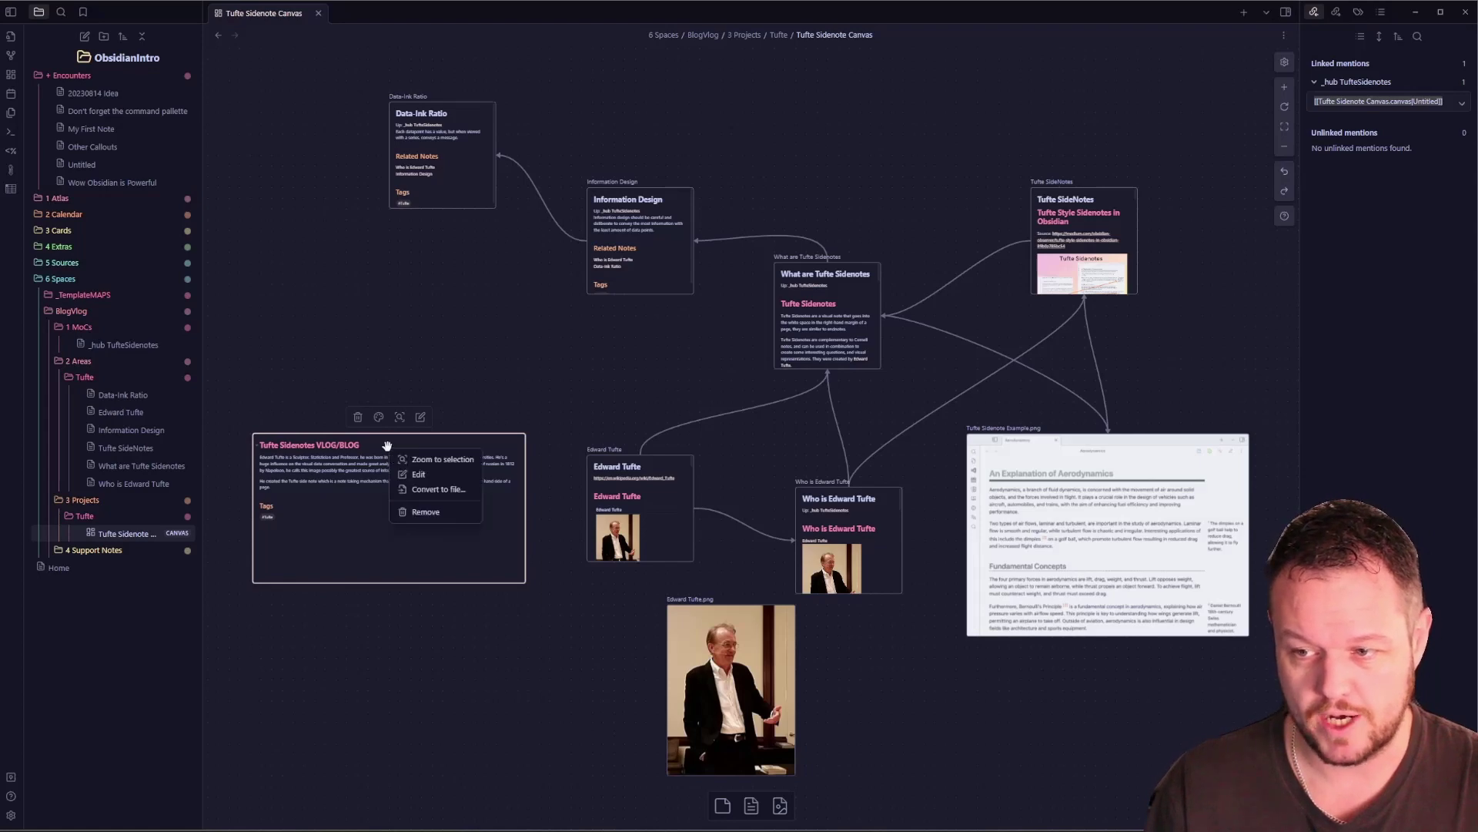
{"action": "left_click", "coordinate": [426, 490]}
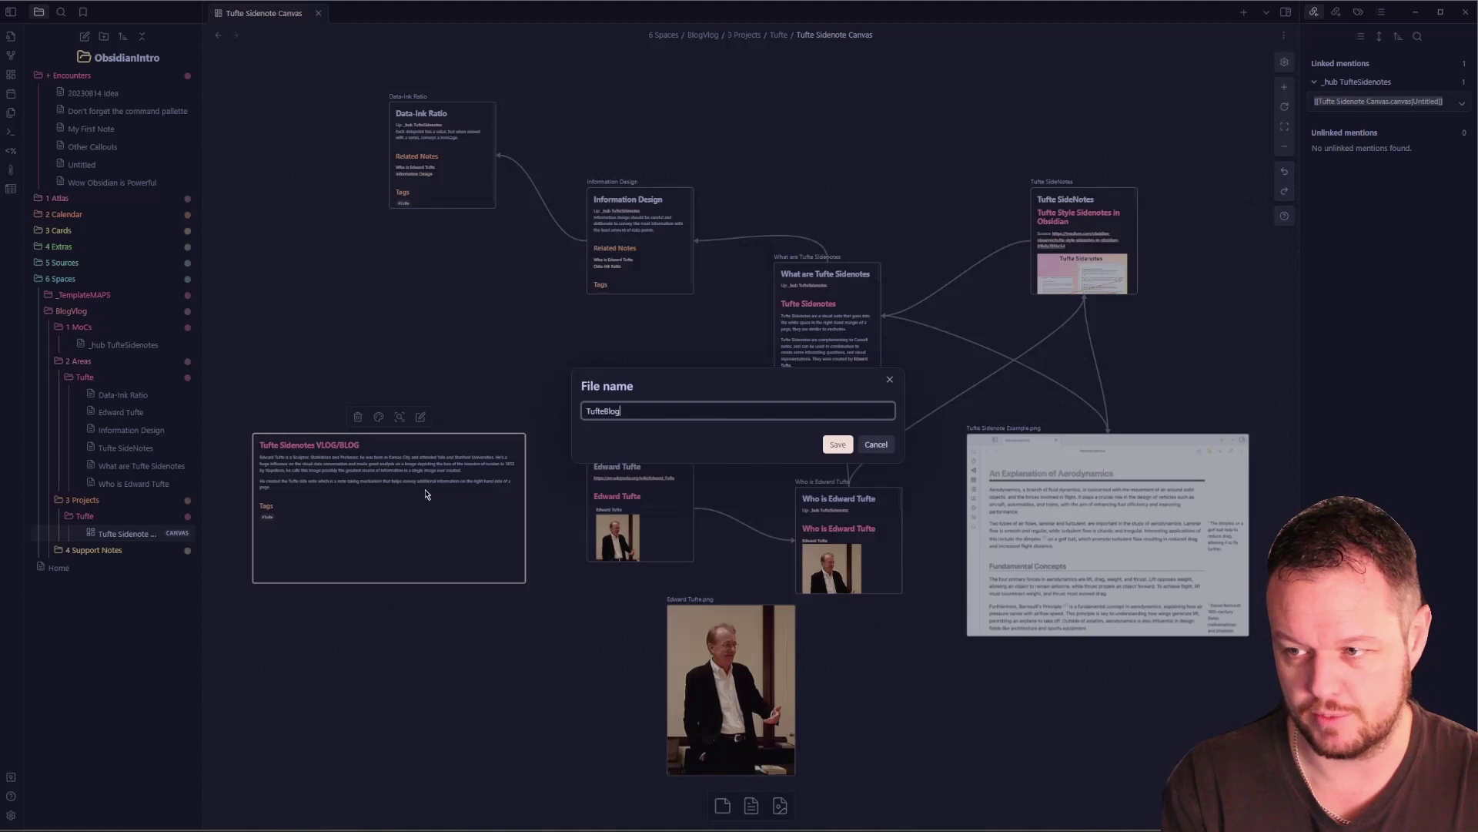
{"action": "key", "text": "Return"}
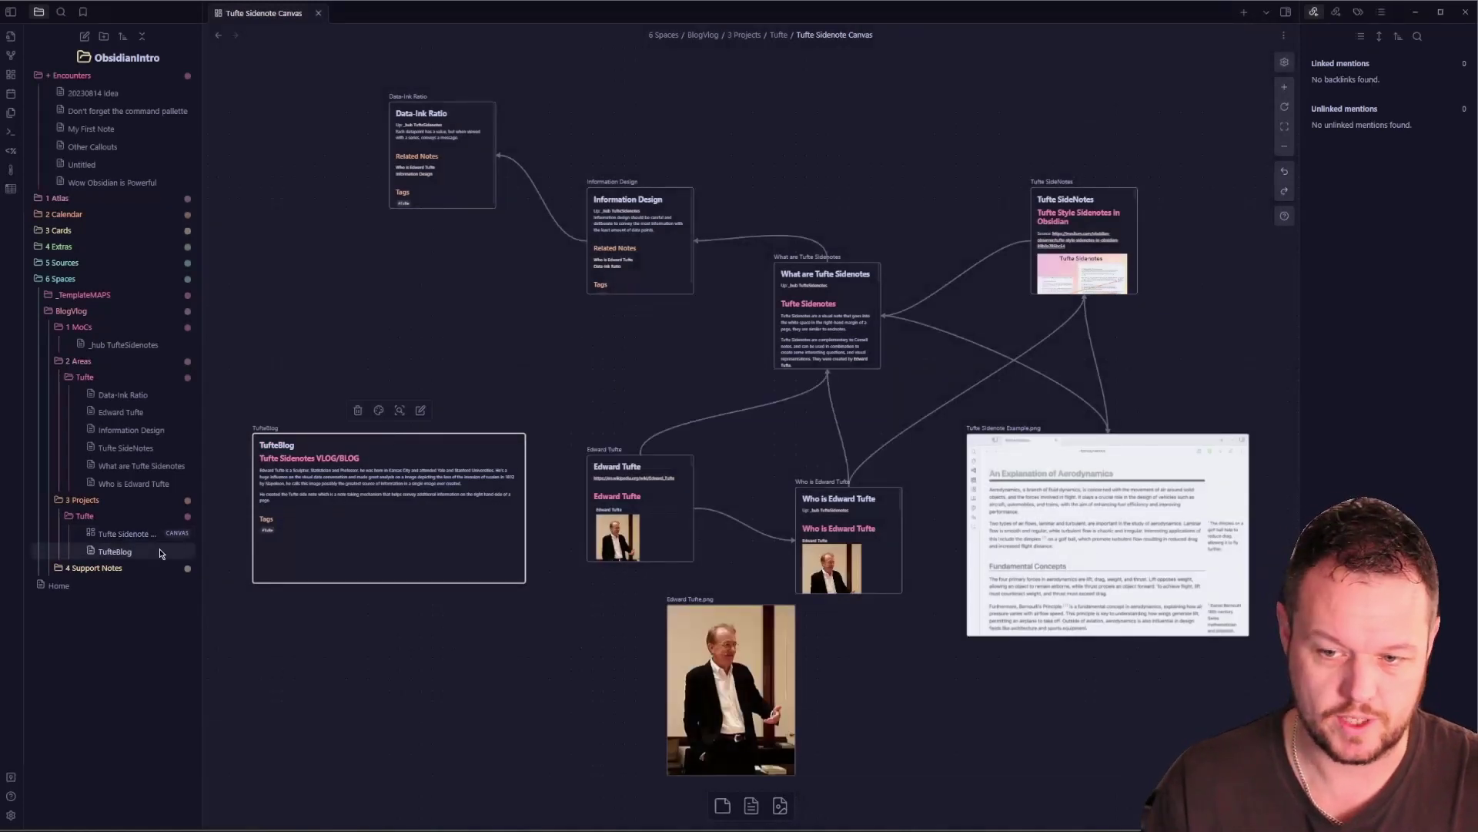
{"action": "left_click", "coordinate": [11, 815]}
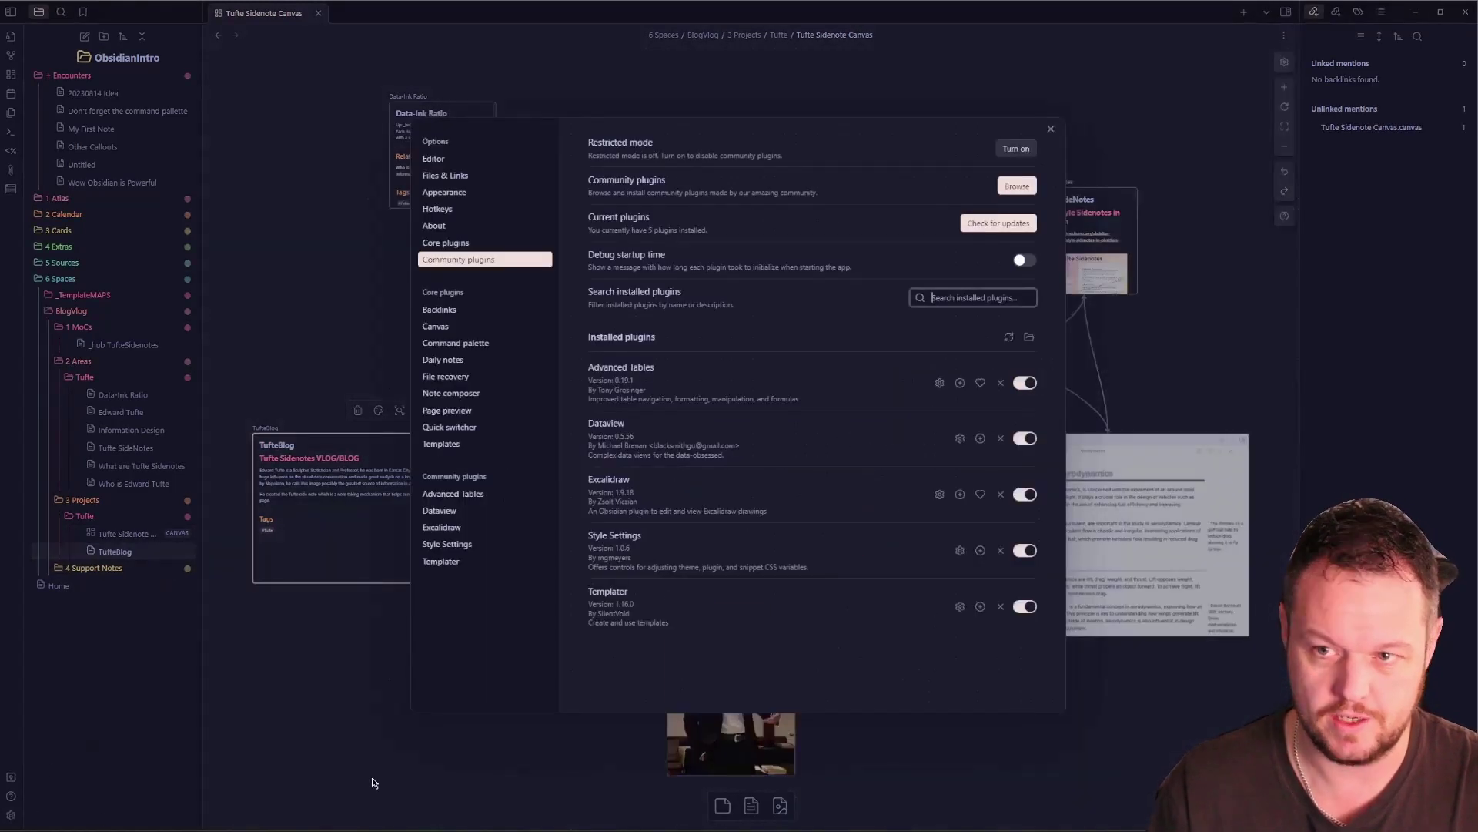
{"action": "left_click", "coordinate": [440, 178]}
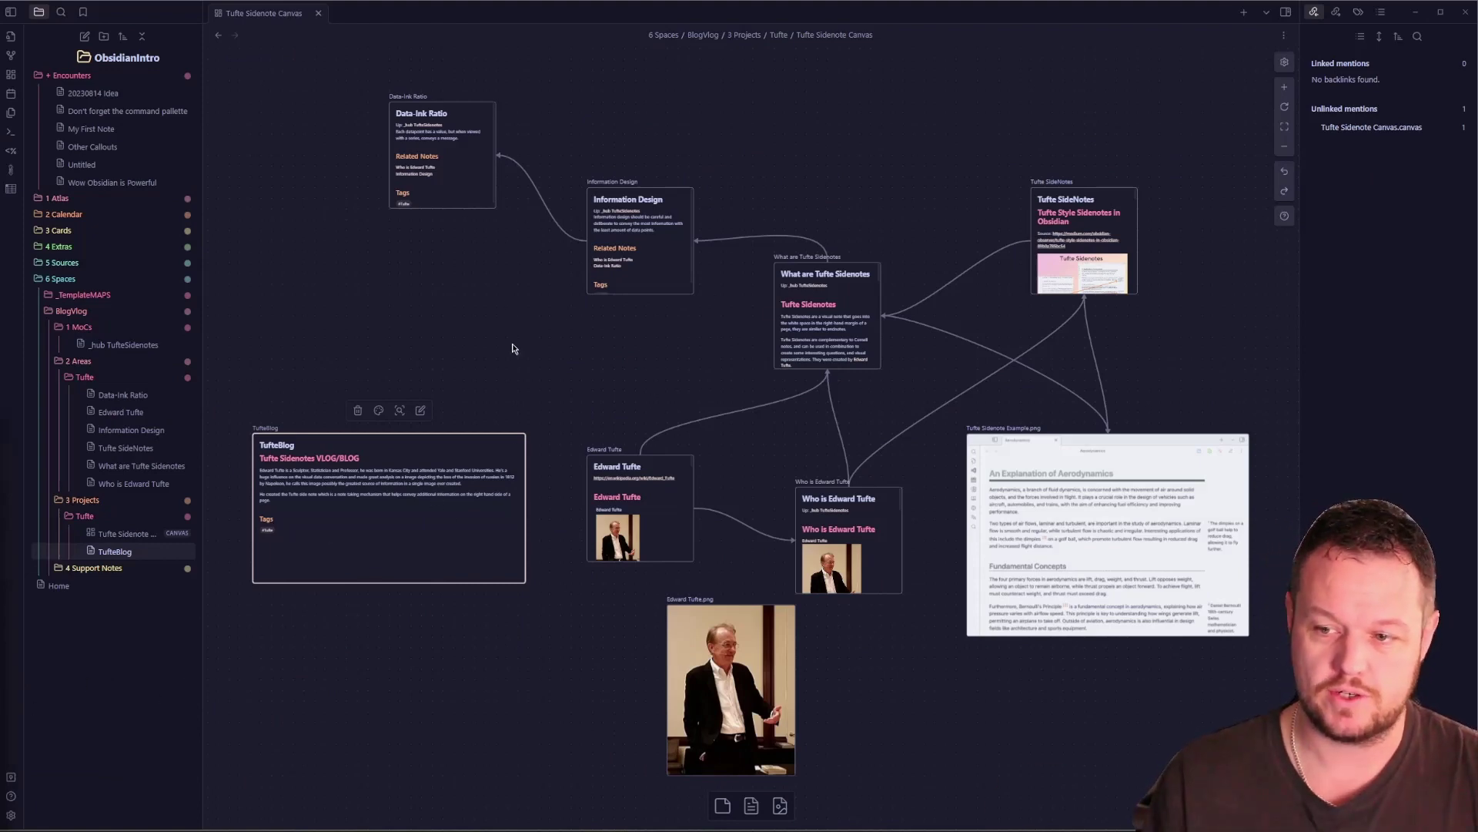
{"action": "left_click", "coordinate": [598, 513]}
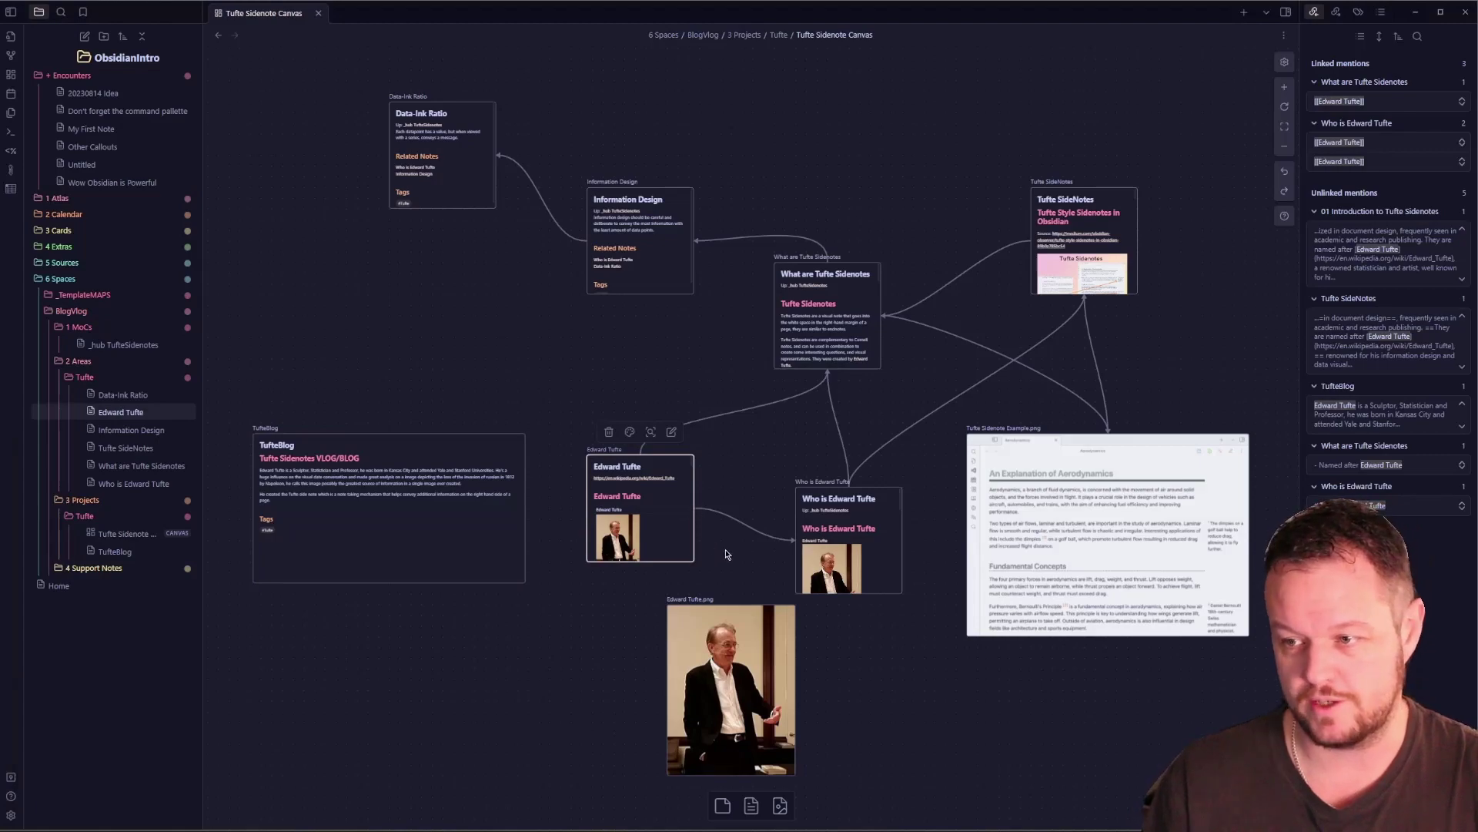
{"action": "key", "text": "shift+2"}
{"action": "left_click", "coordinate": [960, 656]}
{"action": "key", "text": "shift+2"}
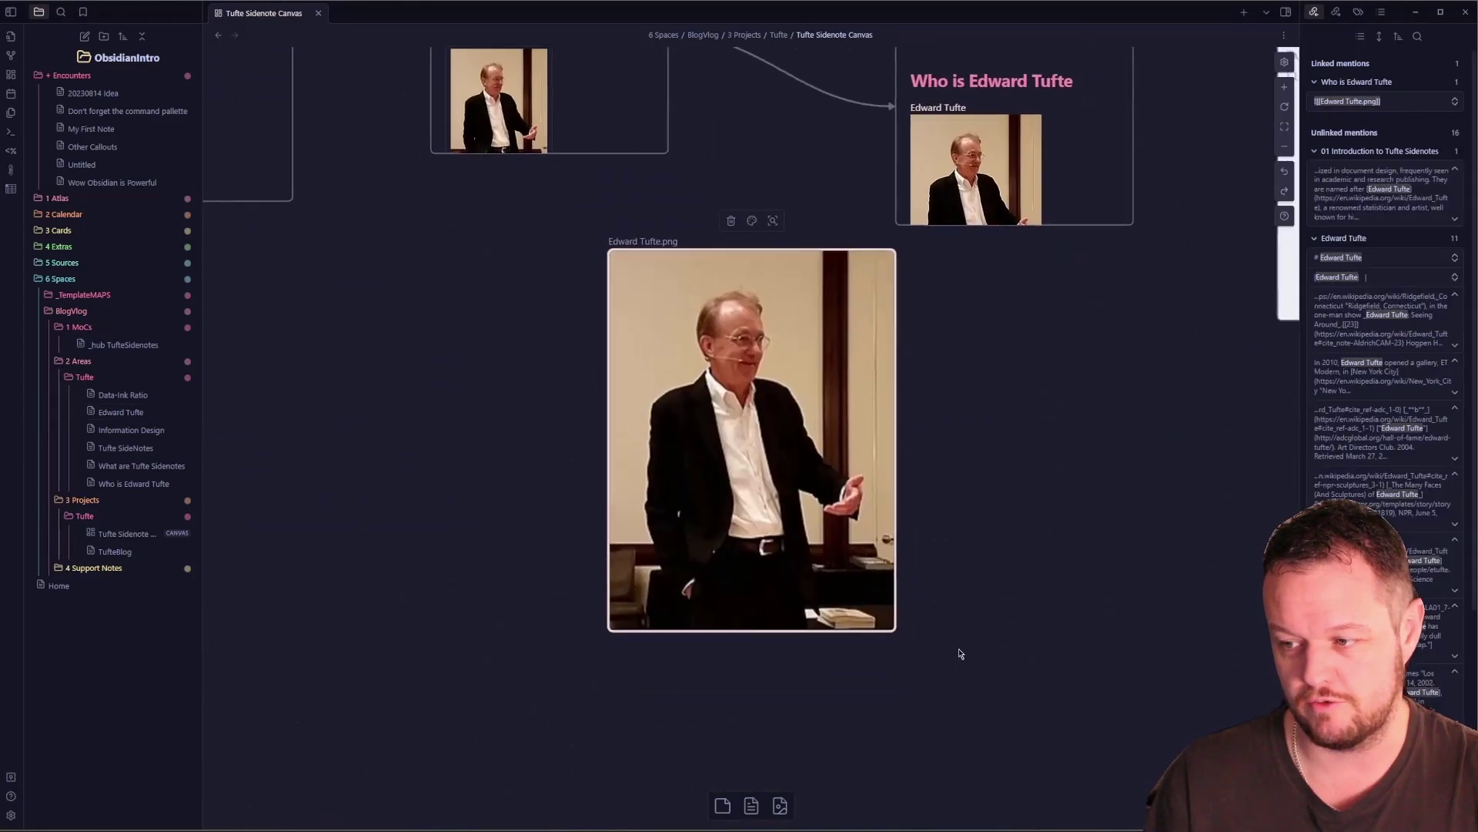
{"action": "left_click", "coordinate": [1001, 154]}
{"action": "key", "text": "shift+1"}
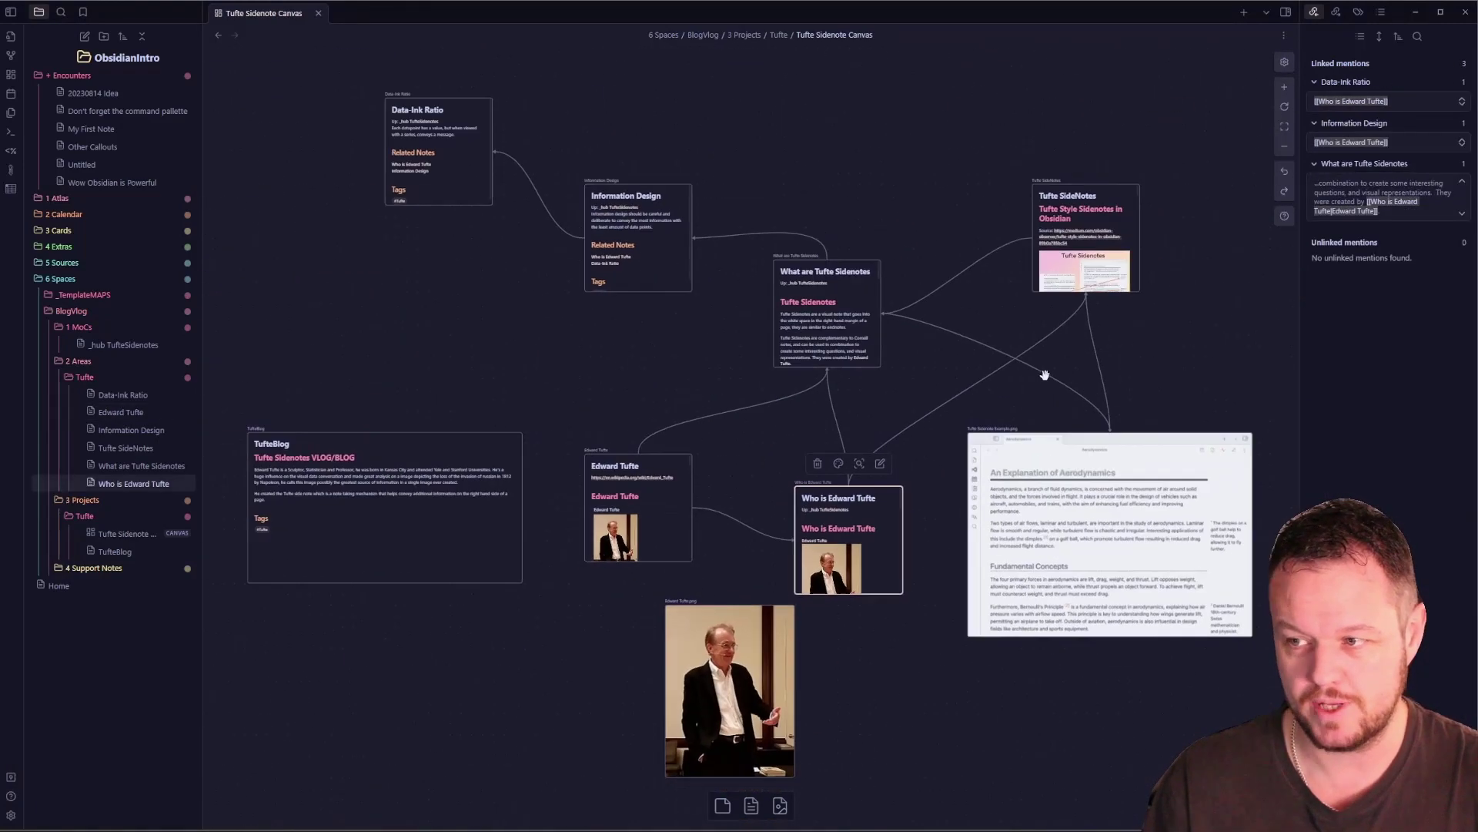